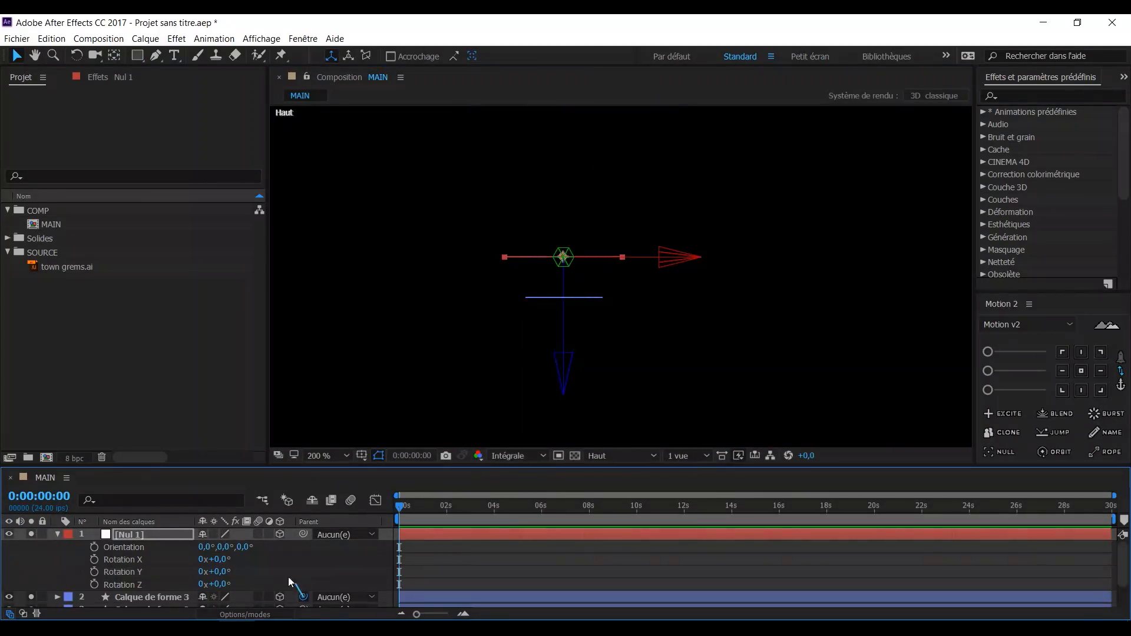
# Parent the Calque de forme 3 layer to the Nul 1 layer
pyautogui.moveTo(288, 578); pyautogui.dragTo(130, 535)
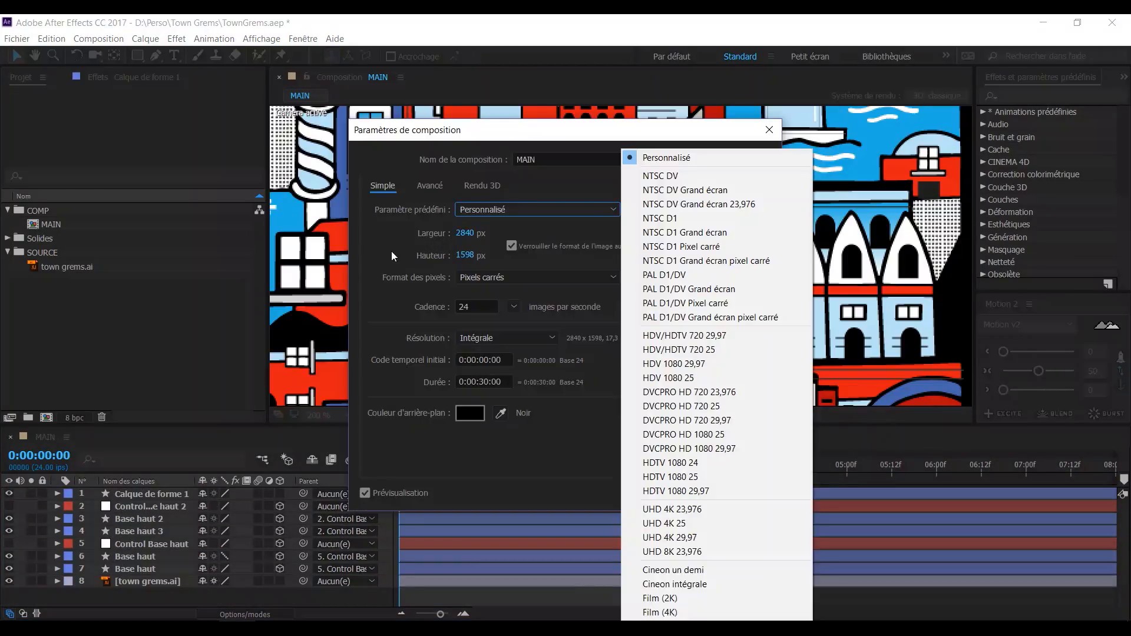
# Apply the Film (2K) preset, 2048 x 1556 px, to the MAIN composition
pyautogui.click(671, 598)
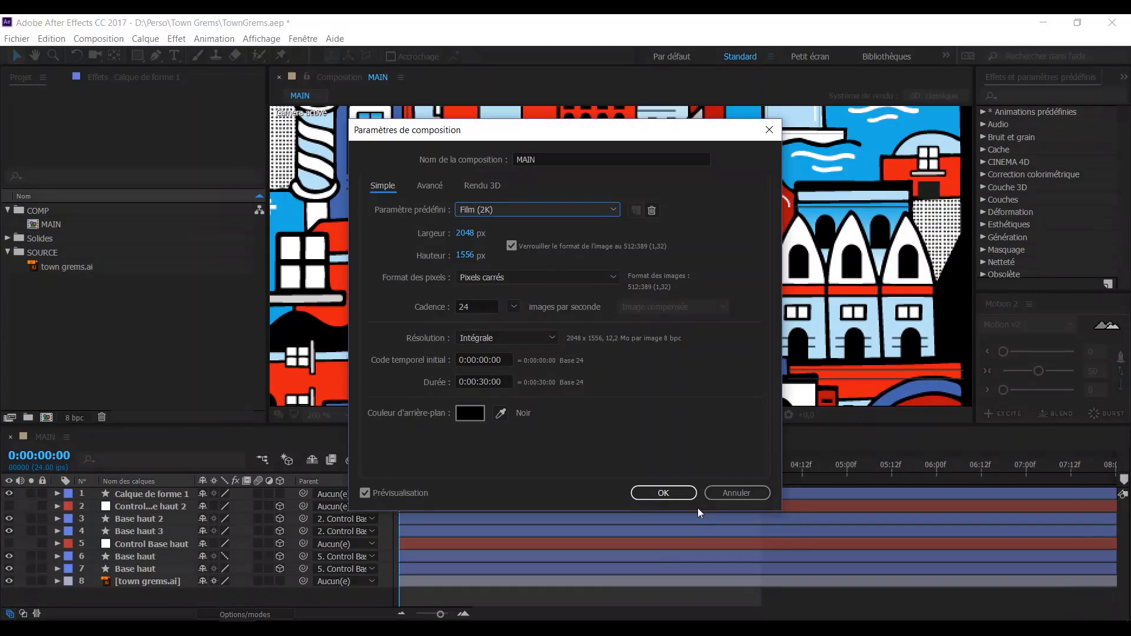
pyautogui.click(686, 495)
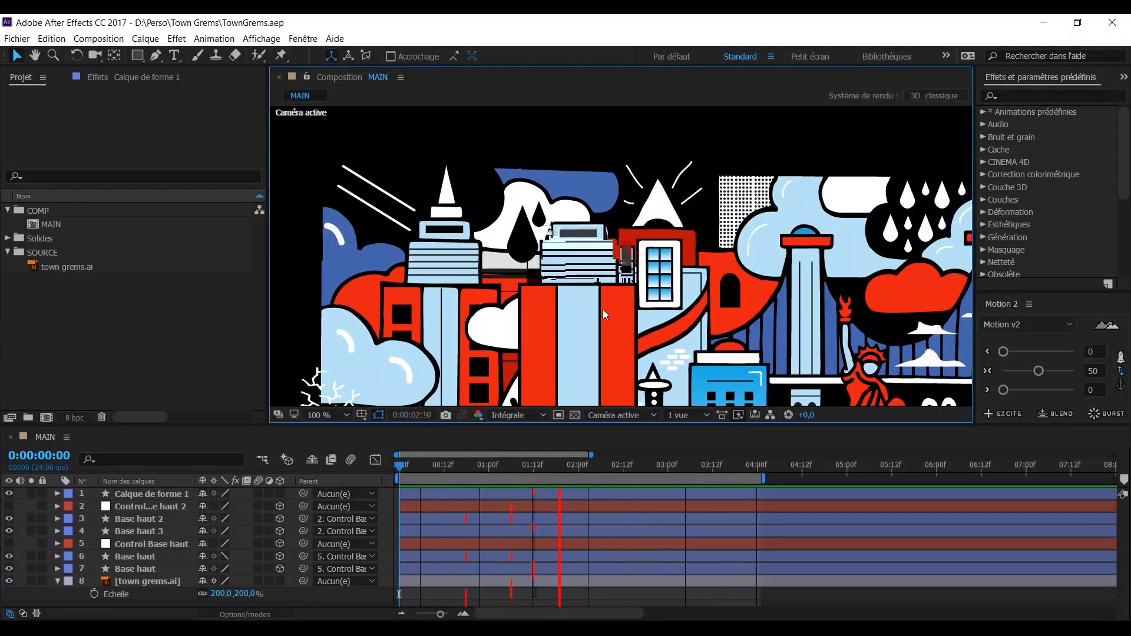
# Set the fill colour for new shapes to white (FFFFFF)
pyautogui.click(404, 56)
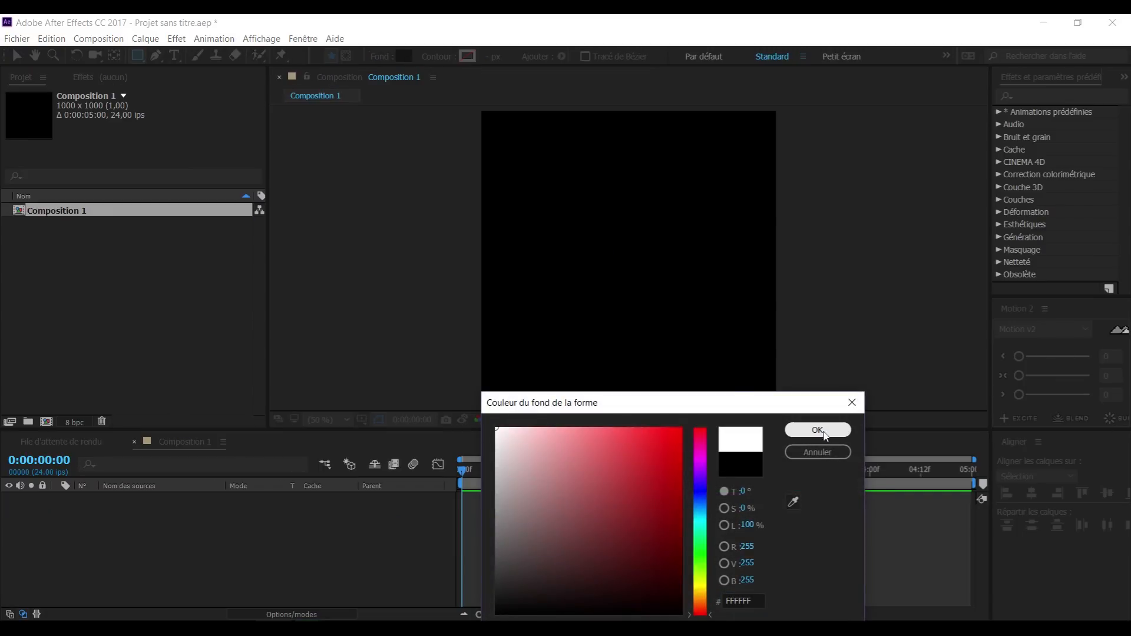
pyautogui.click(817, 430)
# Change Composition 1's background to a mid grey with 50% brightness
pyautogui.rightClick(266, 518)
pyautogui.click(307, 396)
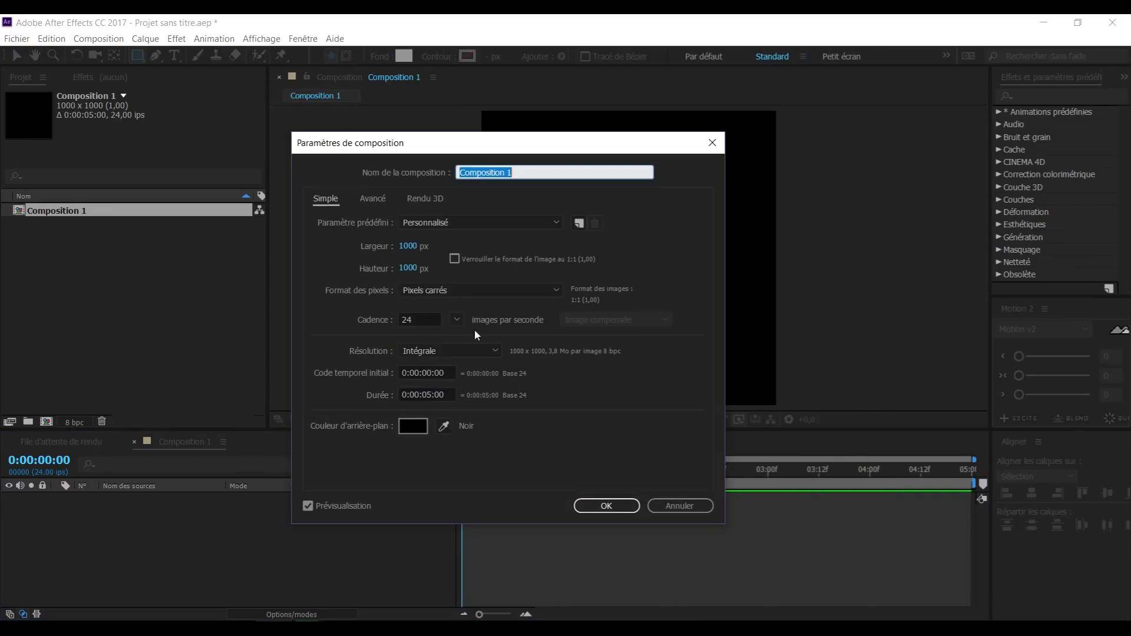
pyautogui.click(413, 426)
pyautogui.click(748, 525)
pyautogui.write('50')
pyautogui.press('Return')
pyautogui.press('Return')
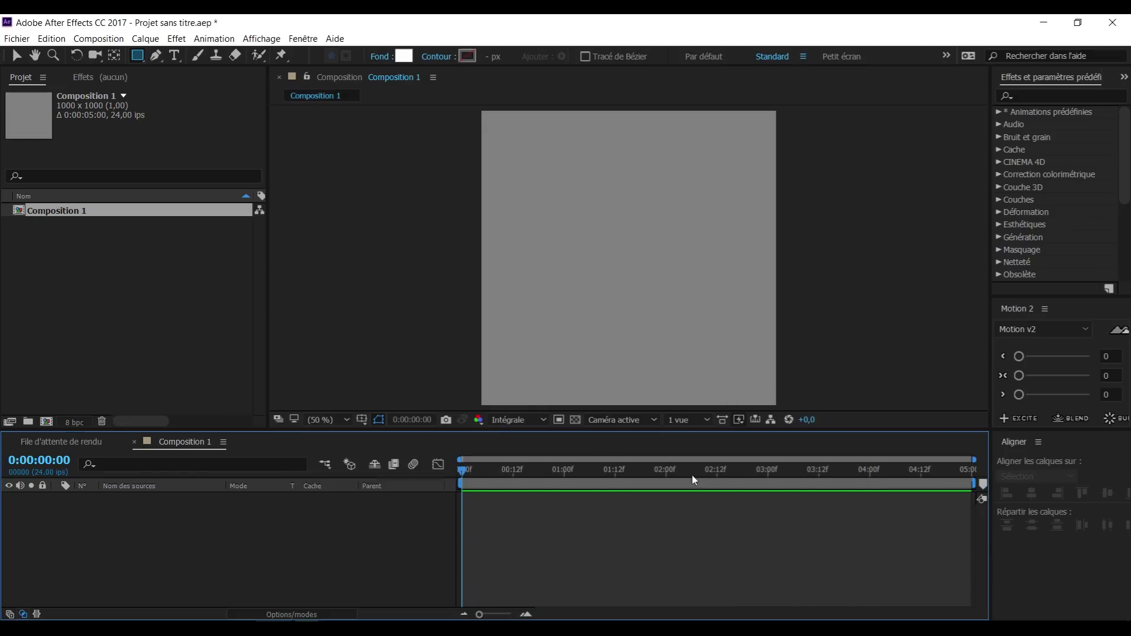
# Set the shape stroke to black at 10 px and create a rectangle filling the whole composition
pyautogui.click(467, 56)
pyautogui.press('Return')
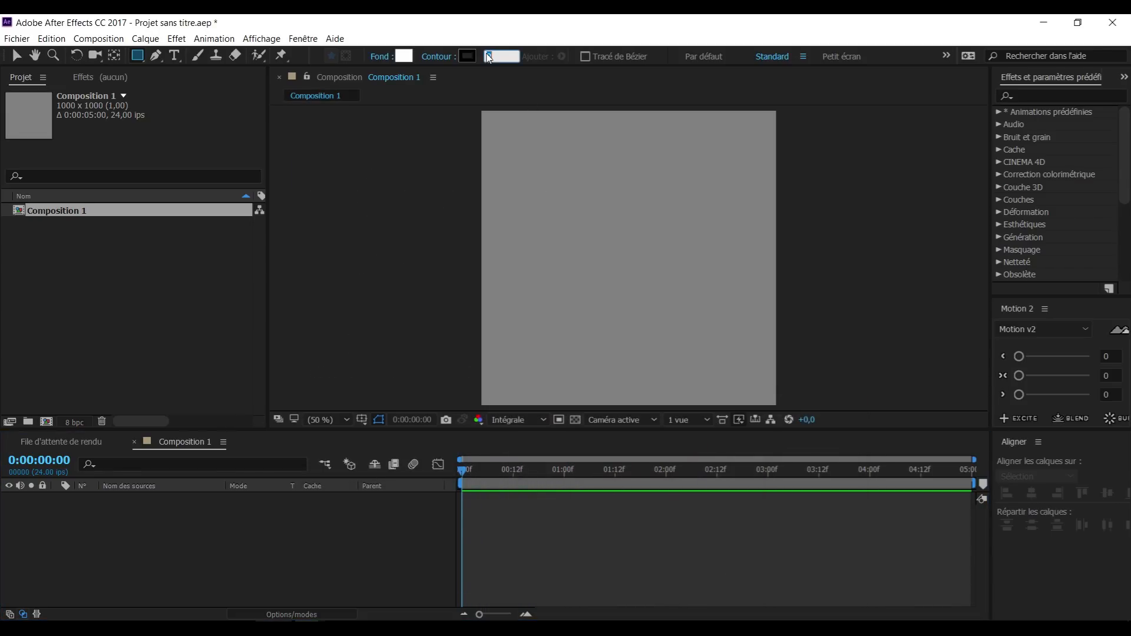
pyautogui.doubleClick(138, 56)
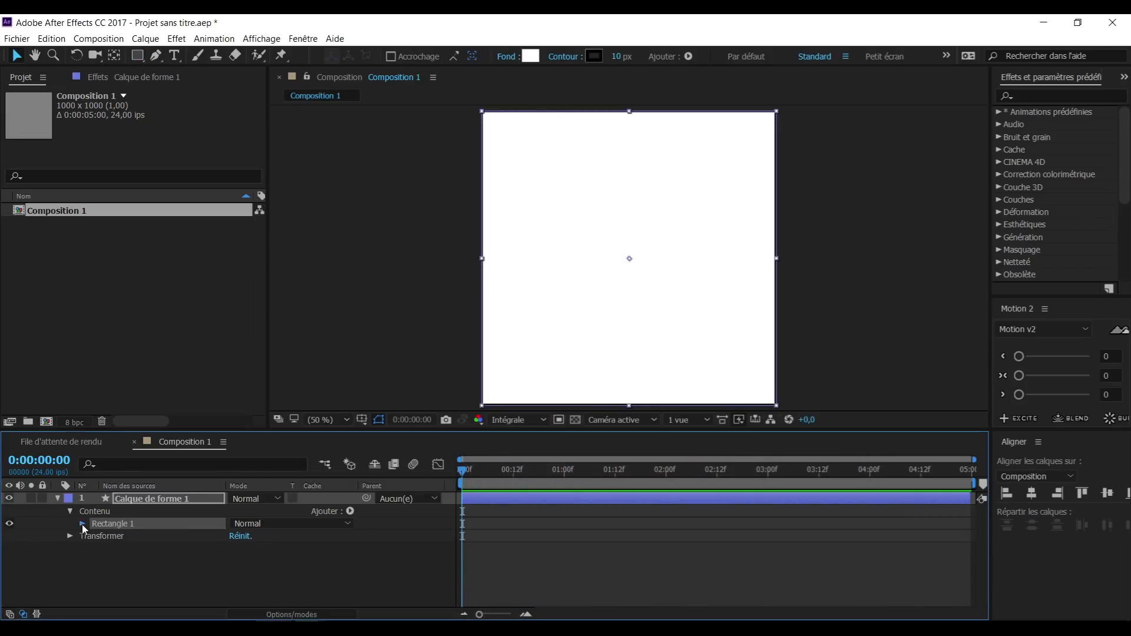
# Resize the rectangle path proportionally from a 100-unit height to 400 x 200
pyautogui.write('100')
pyautogui.click(323, 554)
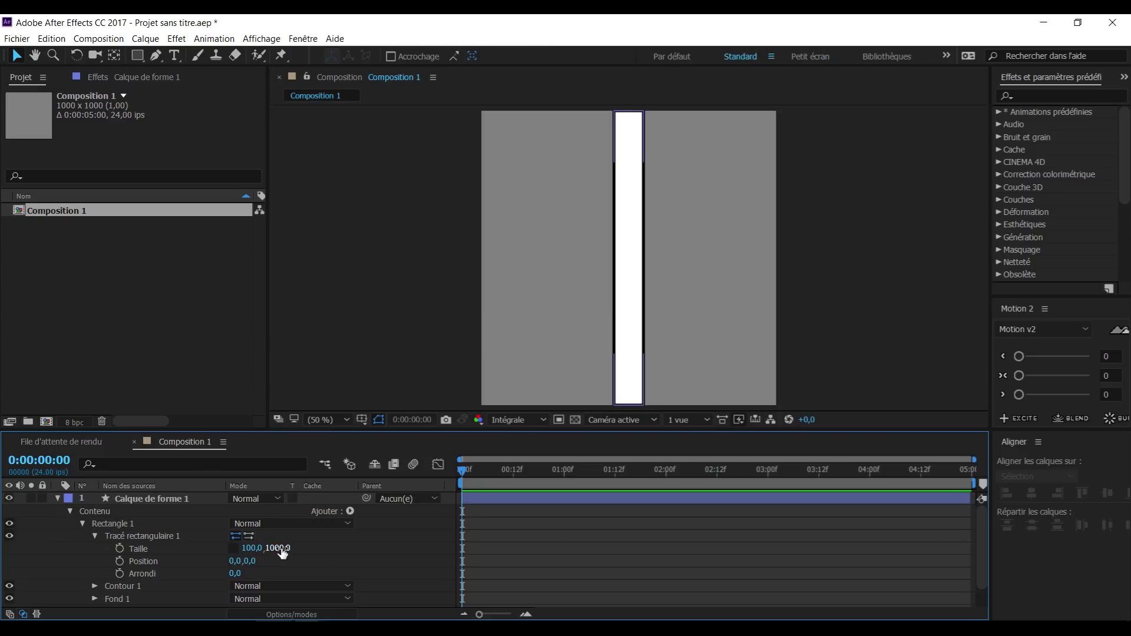
pyautogui.press('Tab')
pyautogui.write('100')
pyautogui.click(336, 556)
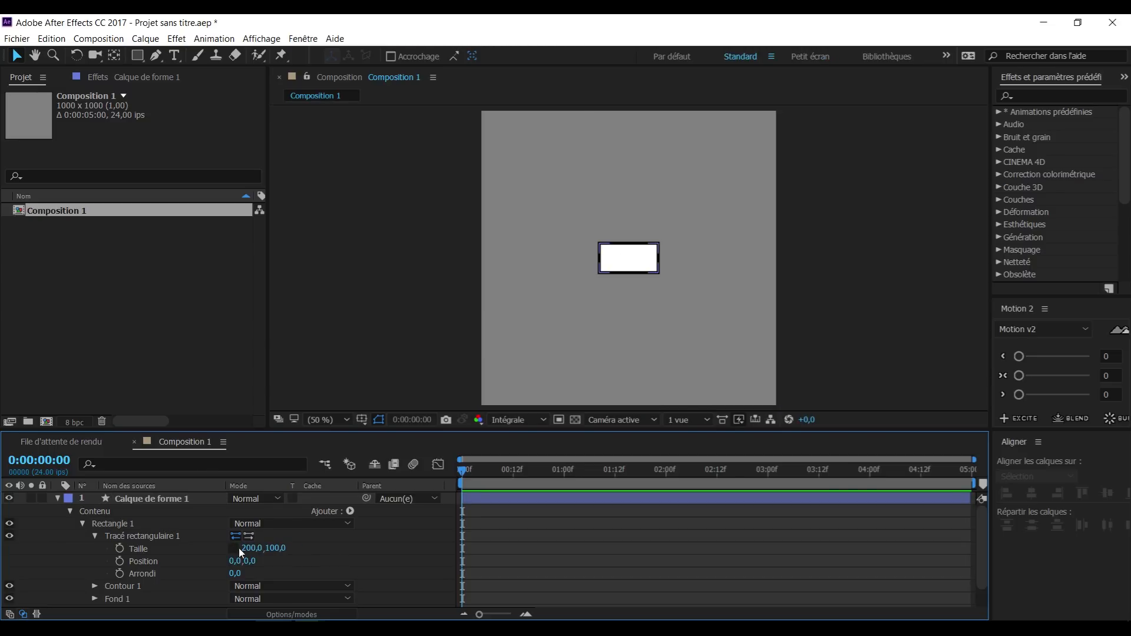
pyautogui.write('400')
pyautogui.click(311, 560)
pyautogui.scroll(1, 694, 272)
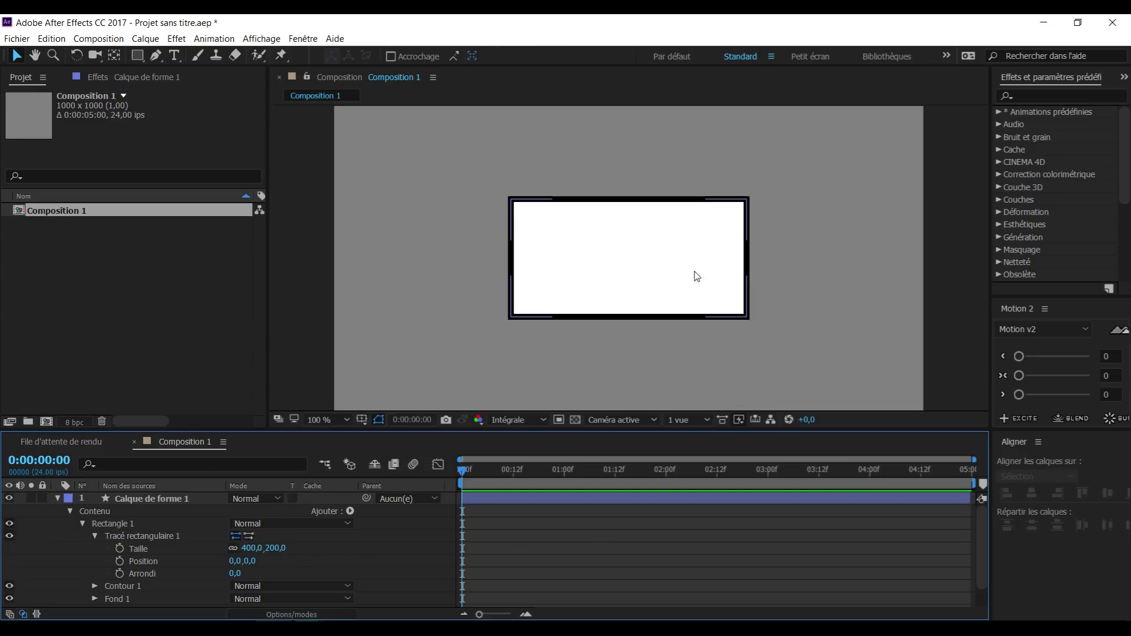
# Give the rectangle's stroke rounded line ends (Extrémité arrondie) and rounded joins (Sommet en arrondi)
pyautogui.click(95, 548)
pyautogui.scroll(-2, 177, 556)
pyautogui.click(288, 565)
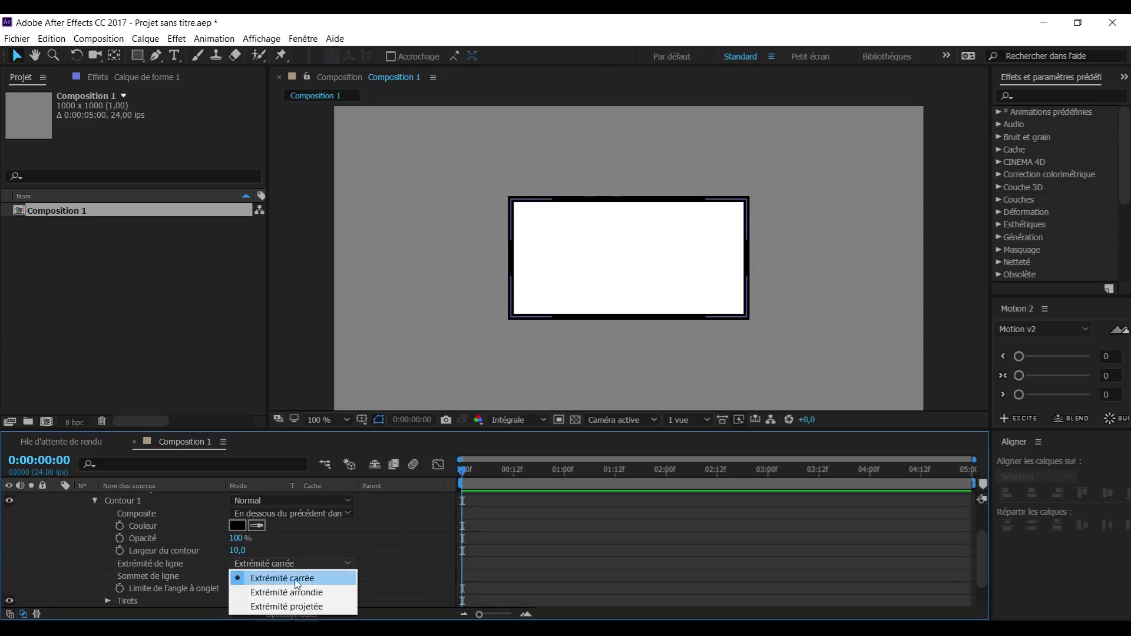
pyautogui.click(291, 592)
pyautogui.click(295, 576)
pyautogui.click(295, 548)
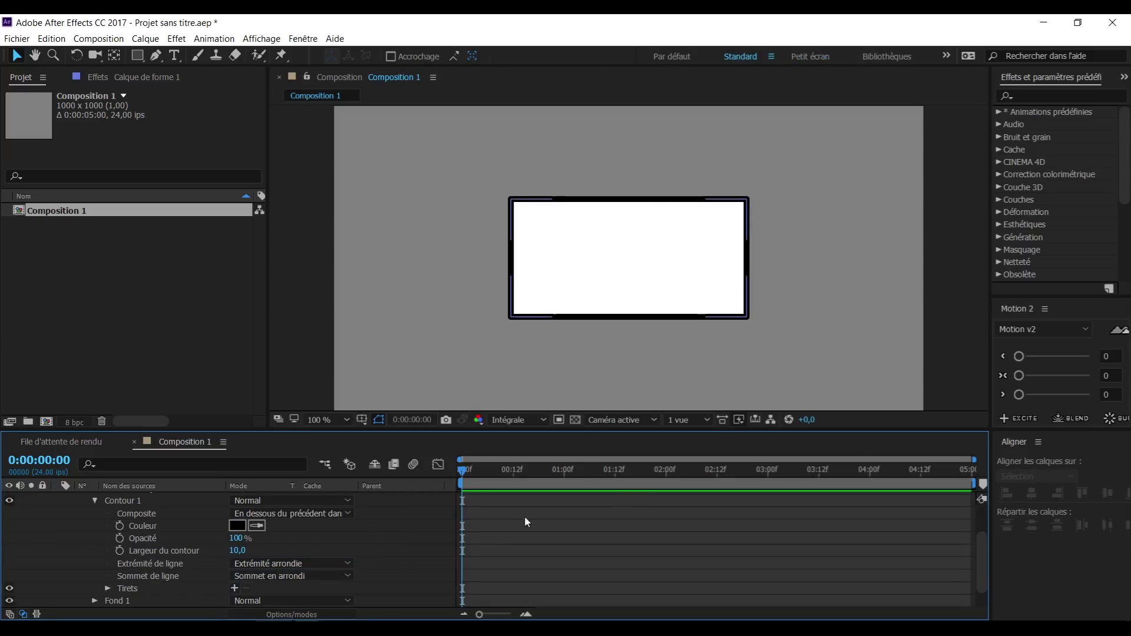
# Rename the rectangle's shape layer to FACE A
pyautogui.scroll(2, 112, 535)
pyautogui.click(72, 510)
pyautogui.click(140, 496)
pyautogui.press('Return')
pyautogui.write('FACE A')
pyautogui.press('Return')
pyautogui.click(213, 543)
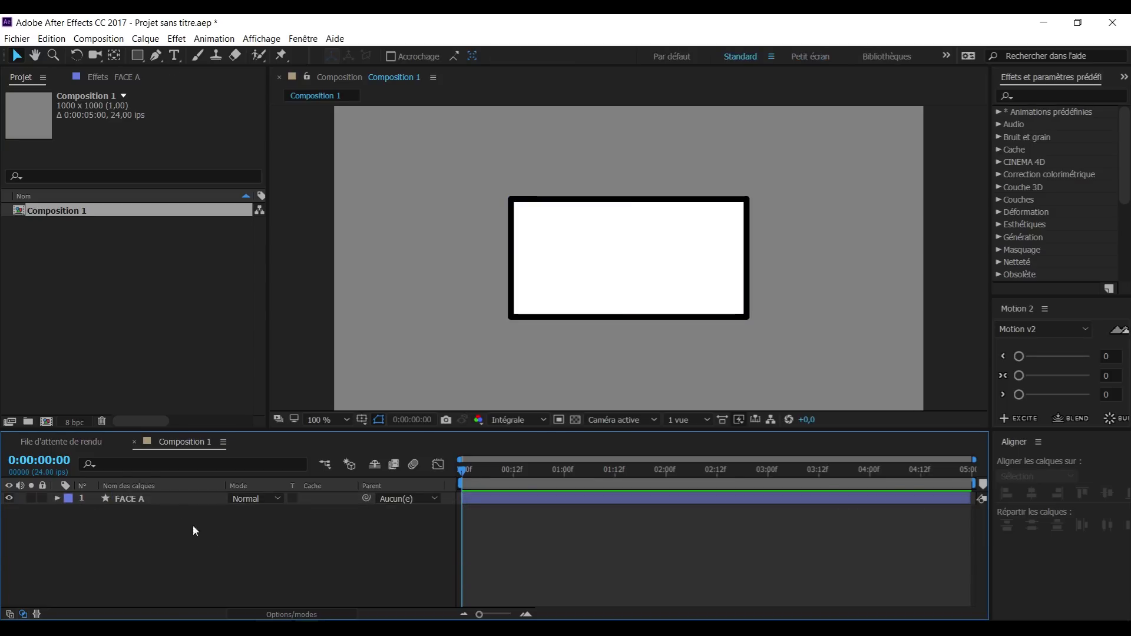
# Show the layer switches and turn FACE A into a 3D layer
pyautogui.click(256, 615)
pyautogui.click(196, 504)
pyautogui.click(240, 563)
pyautogui.click(161, 500)
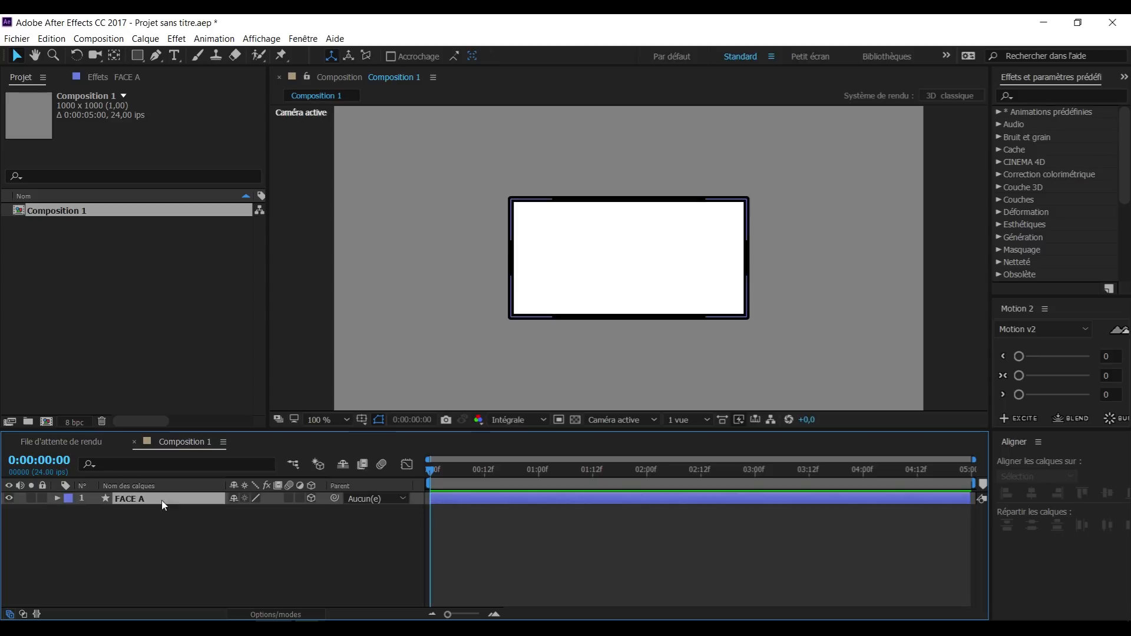
# Add a null object, centre its anchor point and make it a 3D layer
pyautogui.click(237, 546)
pyautogui.click(137, 38)
pyautogui.moveTo(150, 54)
pyautogui.click(489, 112)
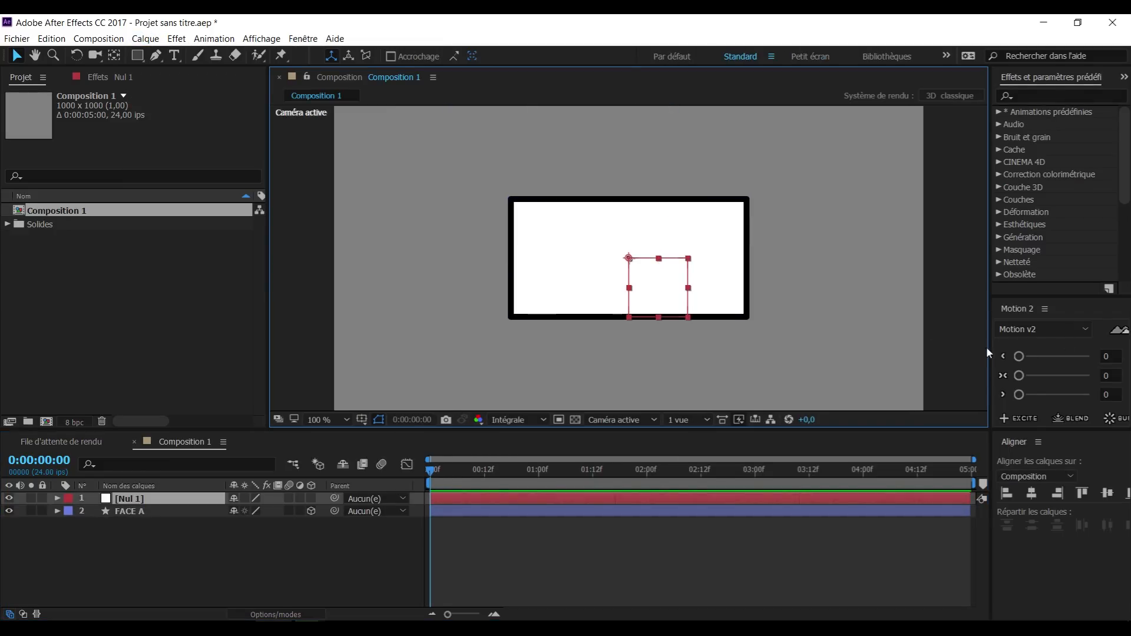
pyautogui.moveTo(988, 352); pyautogui.dragTo(968, 353)
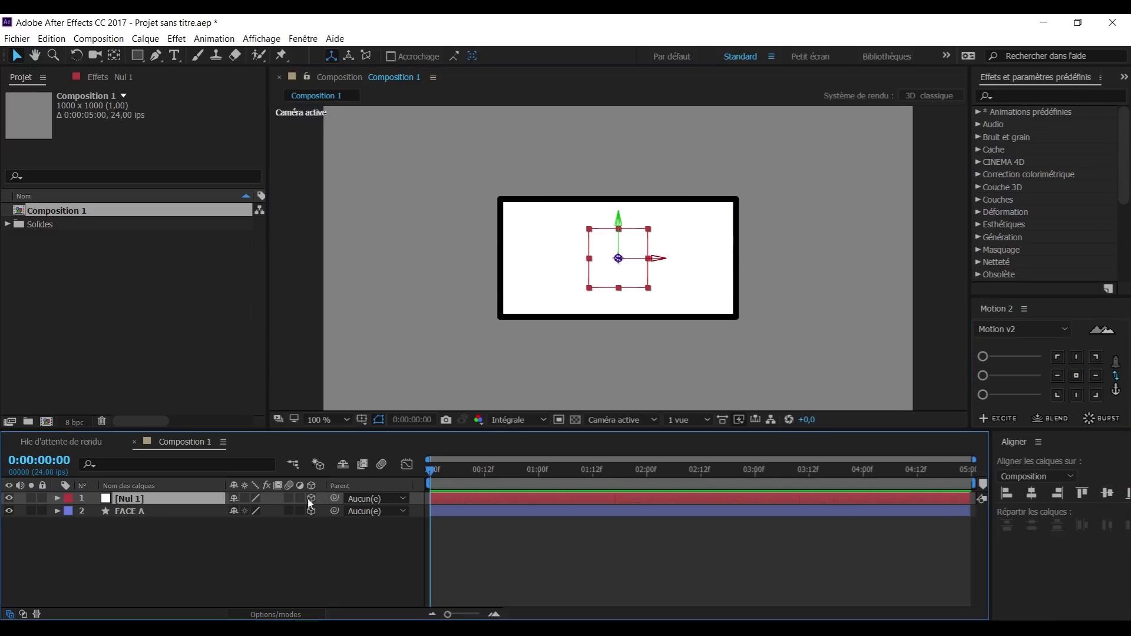
pyautogui.click(204, 512)
pyautogui.moveTo(249, 550); pyautogui.dragTo(219, 551)
pyautogui.hotkey('ctrl', 'z')
pyautogui.click(190, 500)
pyautogui.press('r')
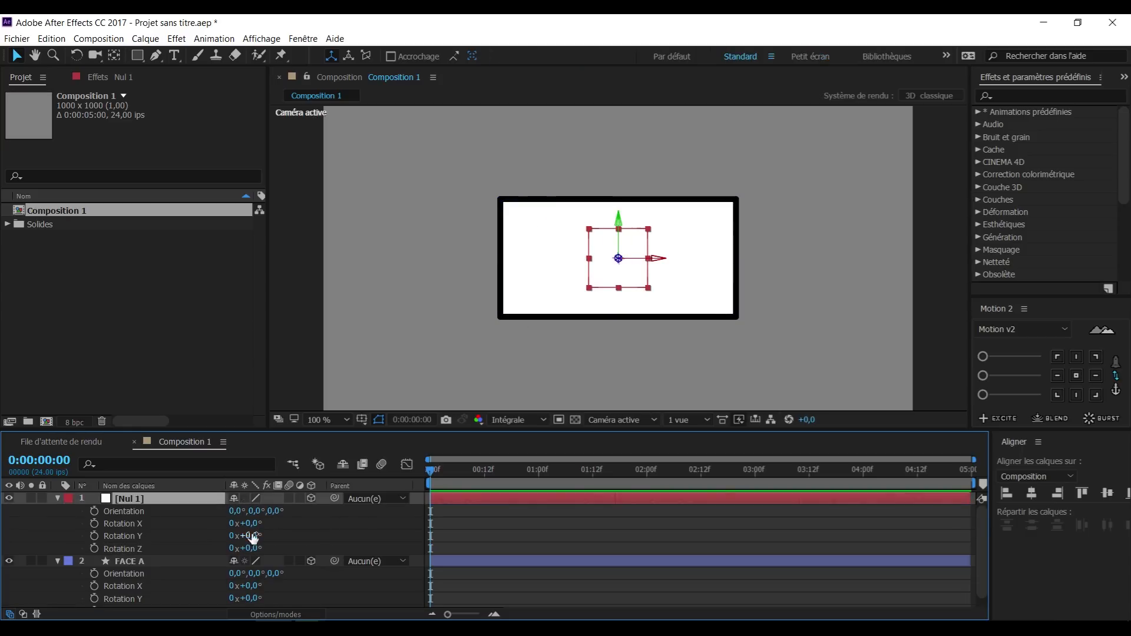
pyautogui.click(58, 499)
pyautogui.click(58, 511)
# Rename the null layer to Controller
pyautogui.click(154, 506)
pyautogui.click(155, 501)
pyautogui.press('Return')
pyautogui.write('Controller')
pyautogui.press('Return')
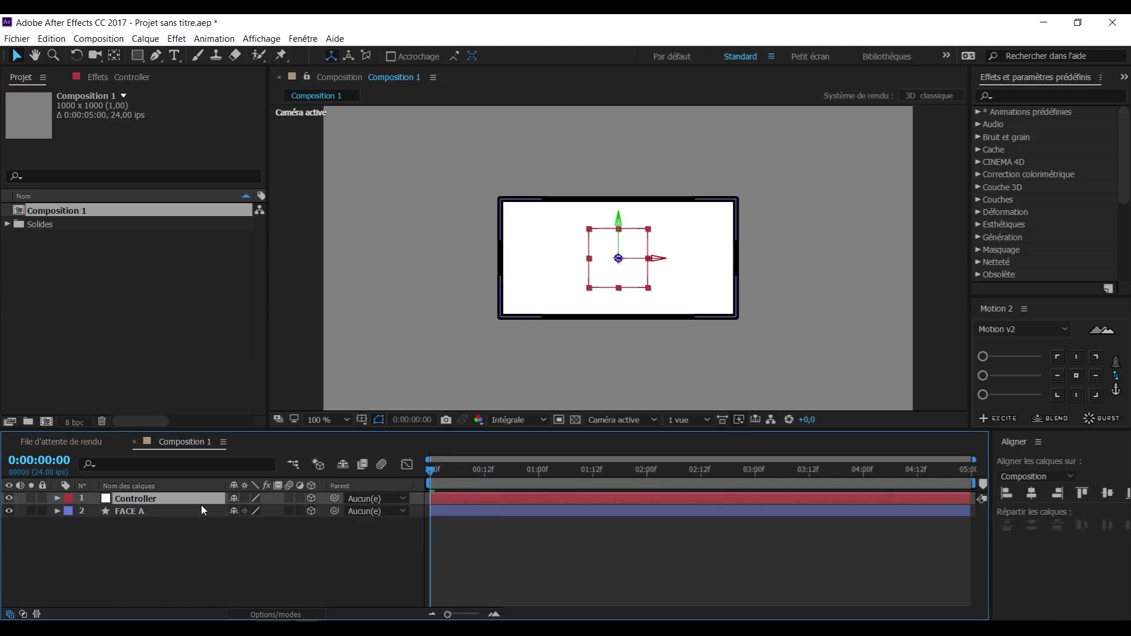
# Reveal the Controller's rotation properties, detach FACE A from its parent and switch to the Haut view
pyautogui.press('r')
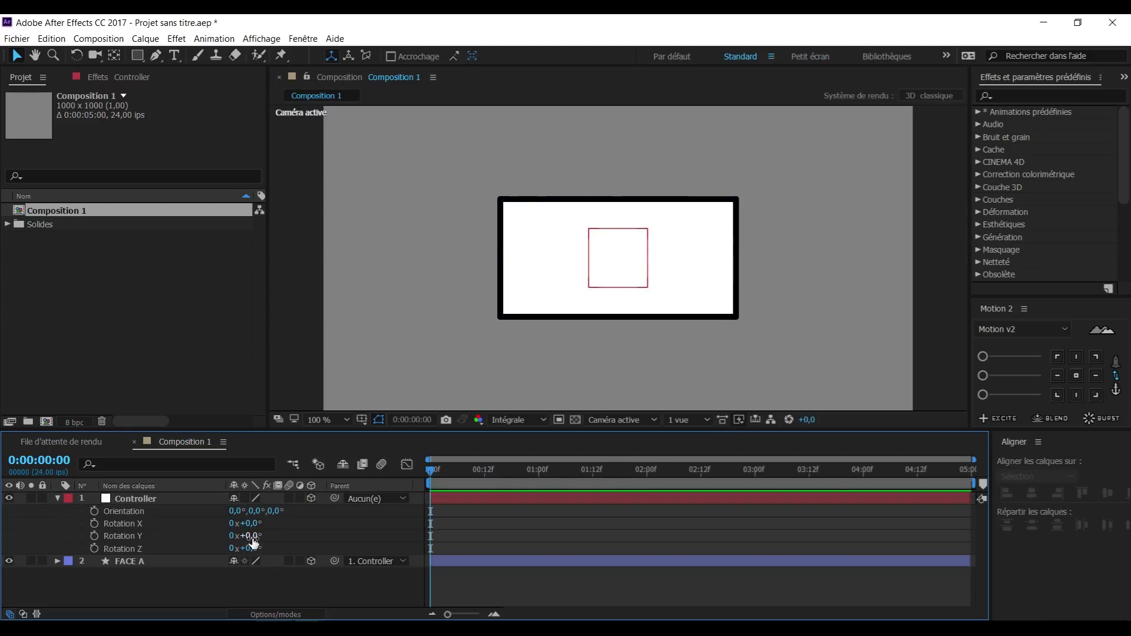
pyautogui.click(363, 561)
pyautogui.click(622, 419)
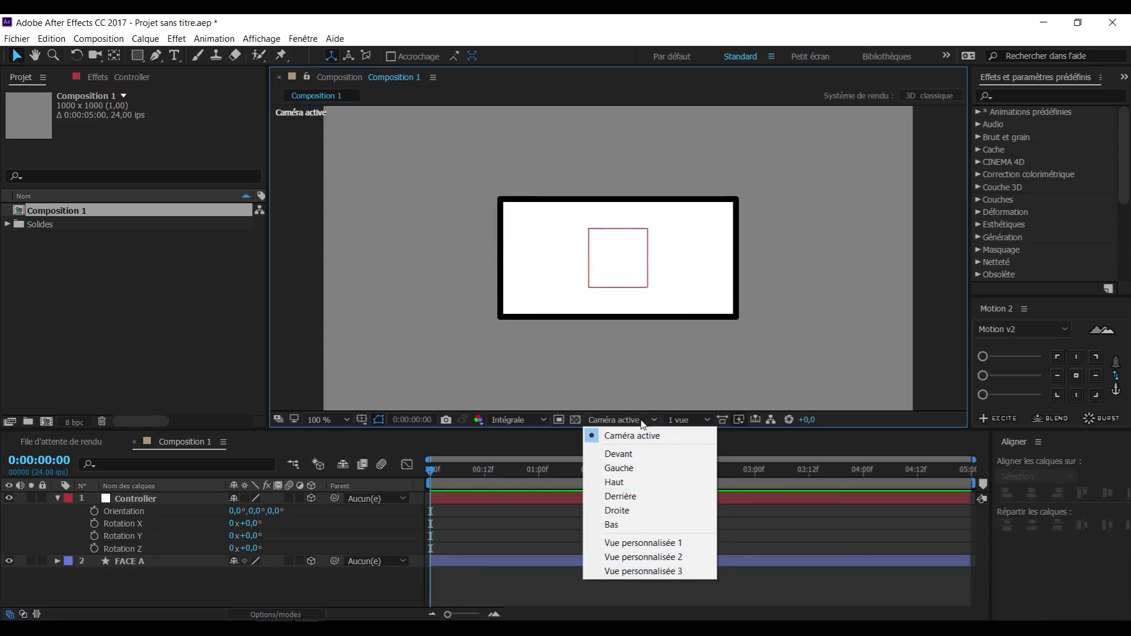
pyautogui.click(607, 486)
# Move the Controller null back along its Z axis, behind FACE A
pyautogui.click(167, 502)
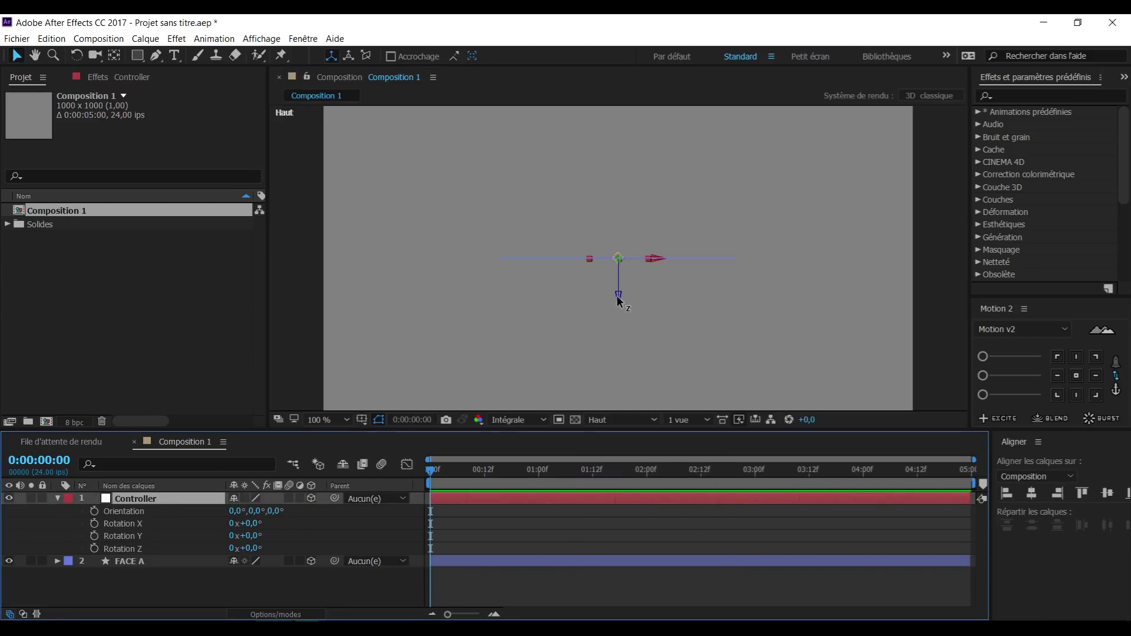
pyautogui.moveTo(617, 297); pyautogui.dragTo(634, 226)
pyautogui.click(483, 480)
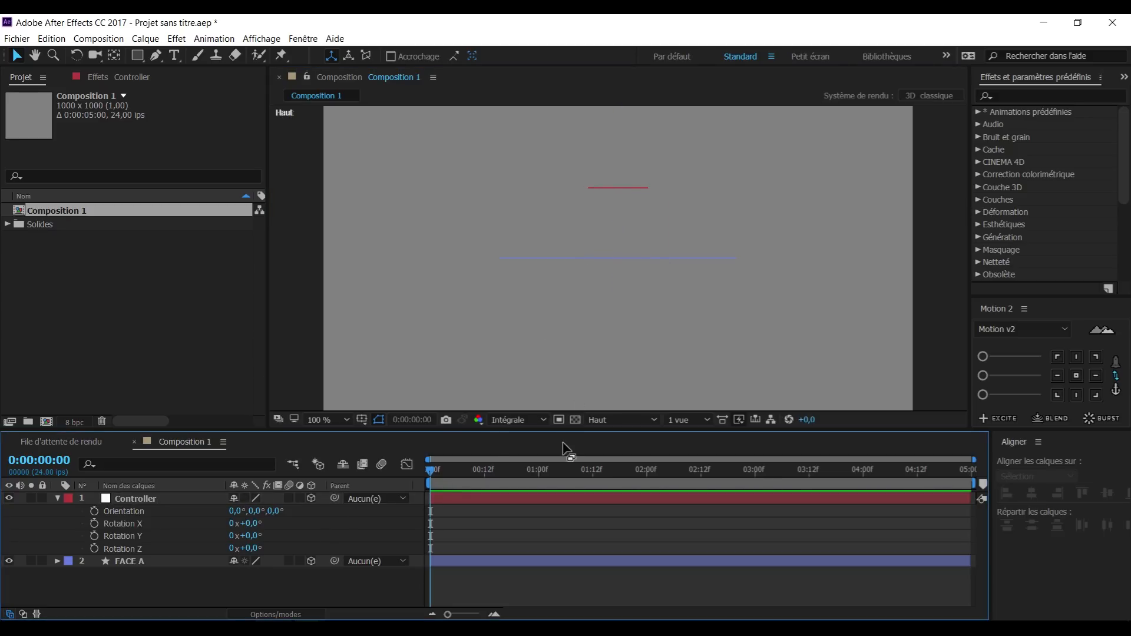
# Give FACE A a sand-coloured label and parent it to the Controller null
pyautogui.click(68, 562)
pyautogui.click(132, 548)
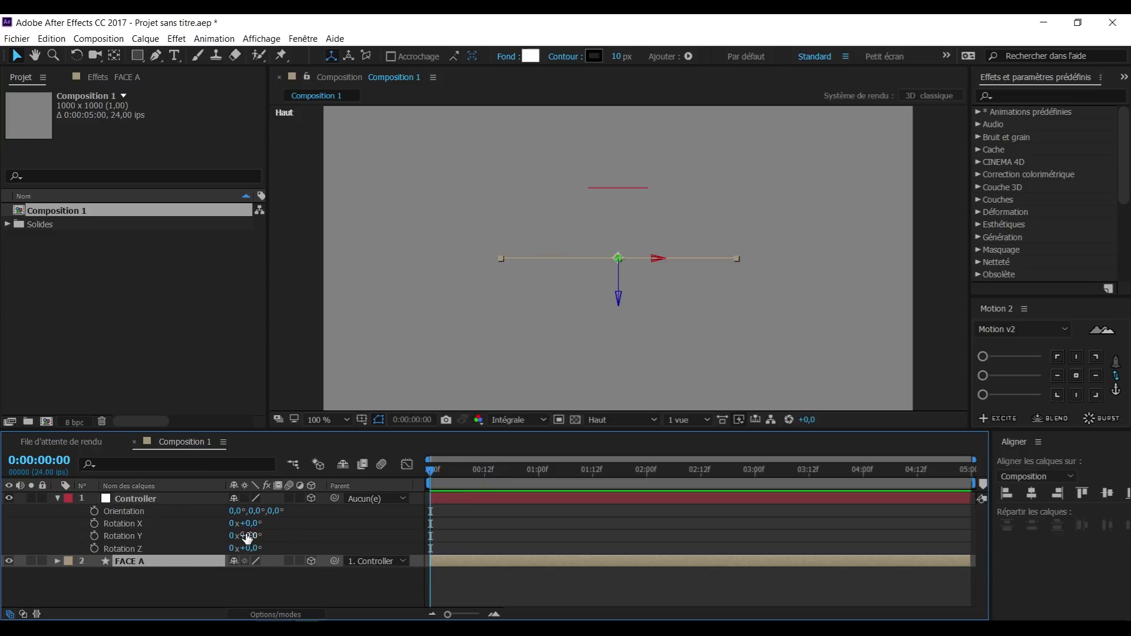
# Test the pivot by rotating the Controller around Y and sliding FACE A along its Z axis
pyautogui.moveTo(247, 537); pyautogui.dragTo(283, 532)
pyautogui.click(156, 563)
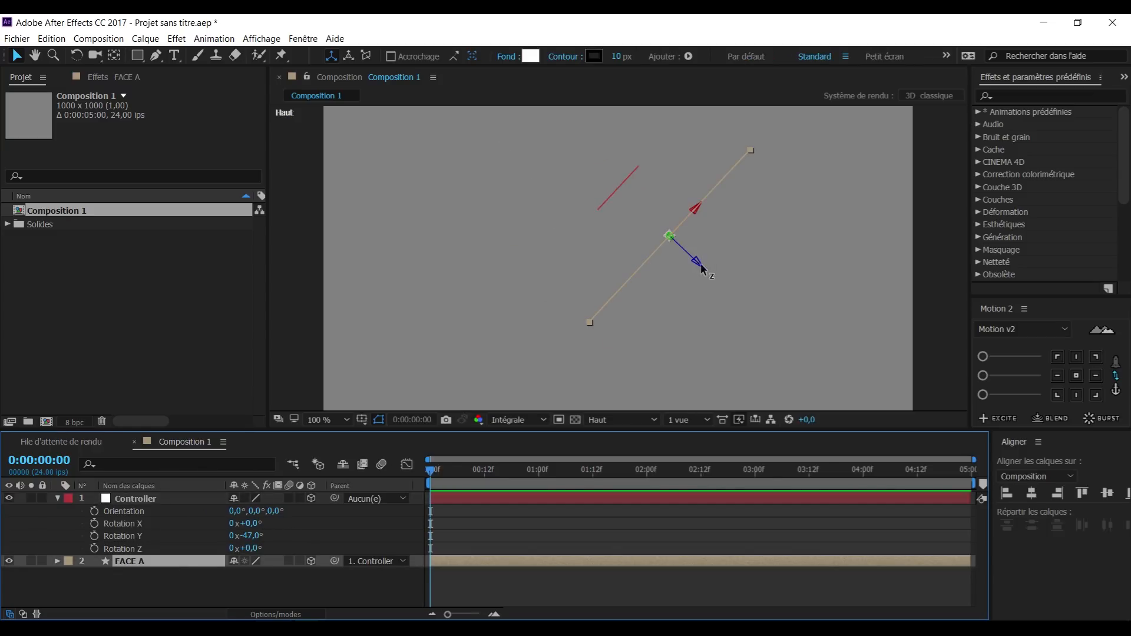
pyautogui.moveTo(250, 536)
pyautogui.mouseDown()
pyautogui.moveTo(321, 540)
pyautogui.moveTo(231, 535)
pyautogui.mouseUp()
# Change FACE A's label colour to bright pink
pyautogui.click(68, 561)
pyautogui.click(124, 515)
pyautogui.click(149, 585)
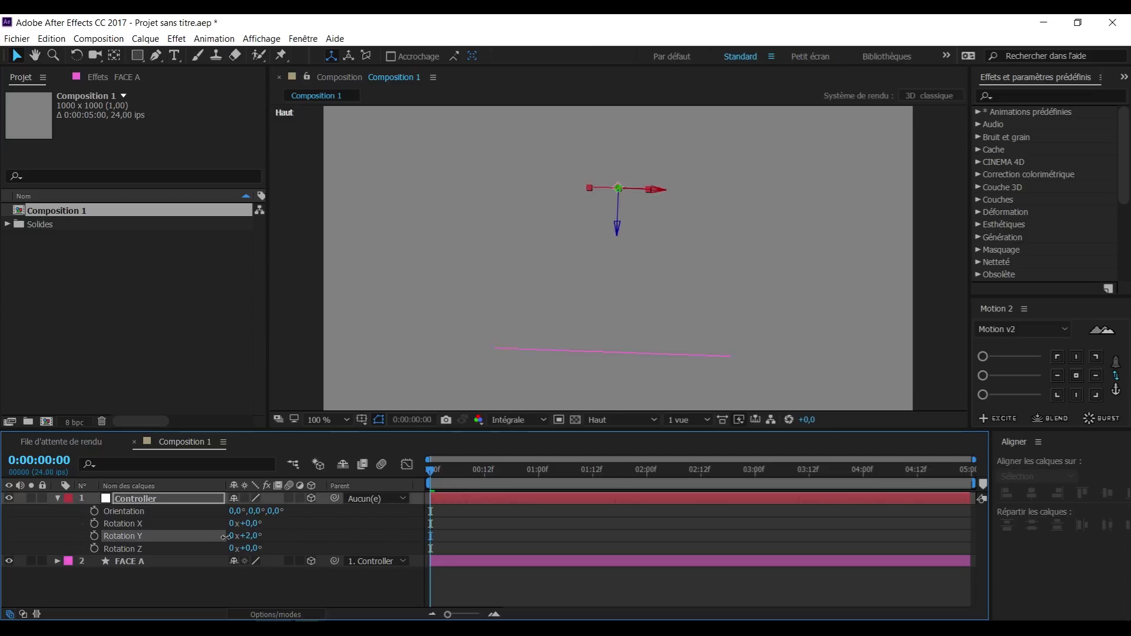
# Reveal FACE A's position and set its Z value to -141
pyautogui.click(181, 563)
pyautogui.press('p')
pyautogui.moveTo(280, 574)
pyautogui.mouseDown()
pyautogui.moveTo(314, 591)
pyautogui.moveTo(275, 583)
pyautogui.mouseUp()
pyautogui.click(321, 589)
pyautogui.click(295, 596)
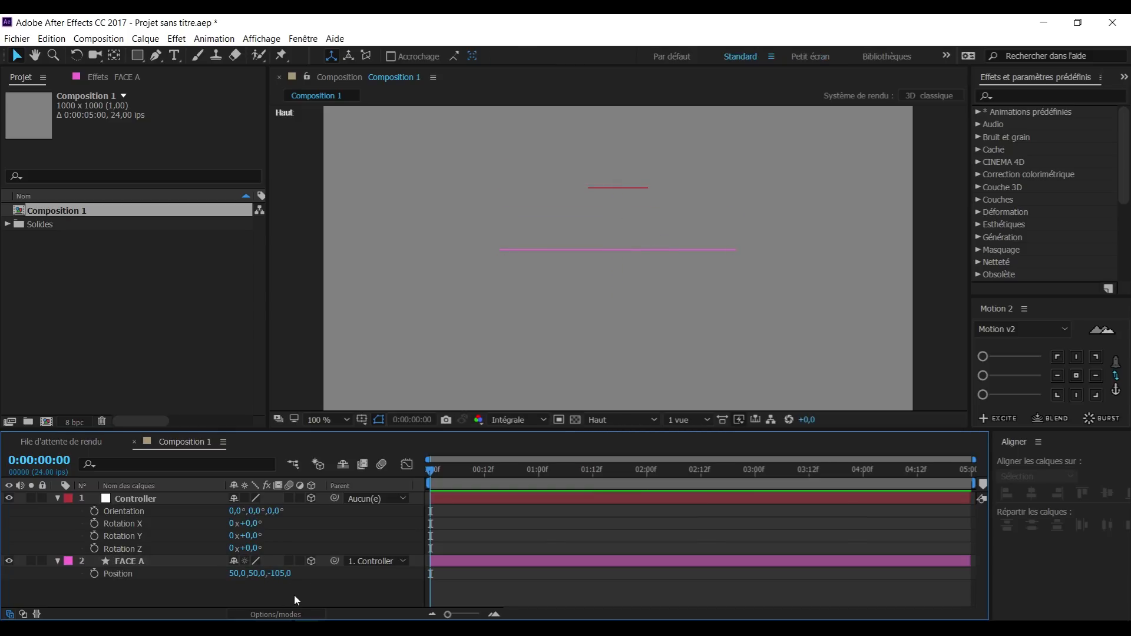
pyautogui.moveTo(285, 575); pyautogui.dragTo(264, 575)
pyautogui.click(295, 594)
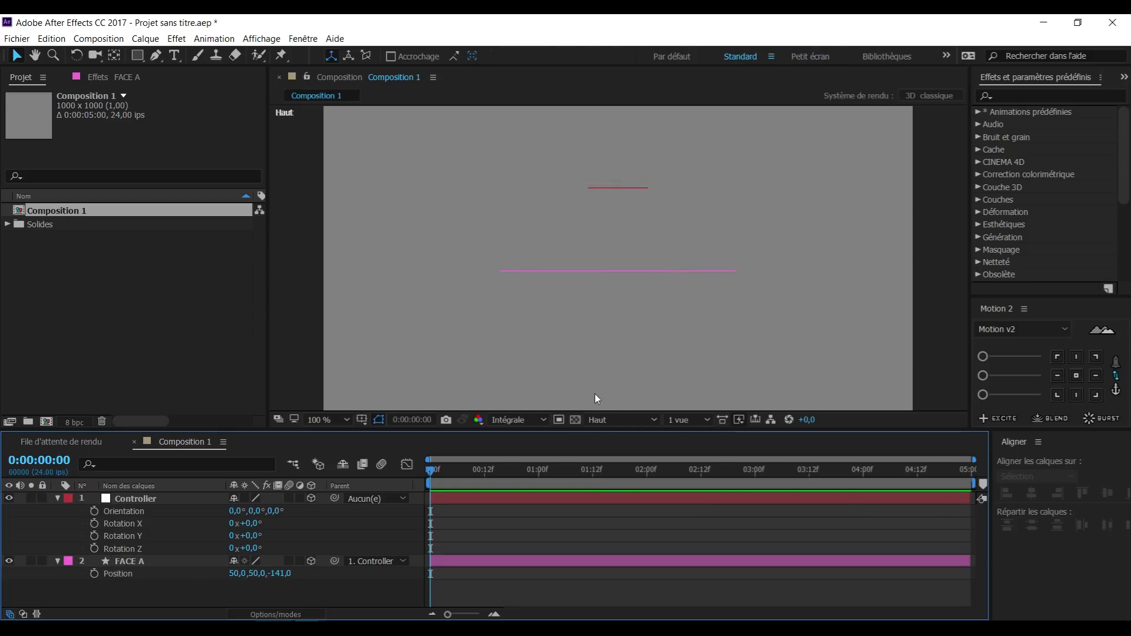
# Duplicate FACE A as FACE B and detach the copy from the Controller null
pyautogui.click(164, 561)
pyautogui.hotkey('ctrl', 'd')
pyautogui.click(389, 561)
pyautogui.click(366, 498)
# Set the Controller's Y rotation to 90° and parent FACE B to the Controller
pyautogui.moveTo(258, 535); pyautogui.dragTo(195, 501)
pyautogui.write('90')
pyautogui.press('Return')
pyautogui.click(205, 559)
# Turn the Controller to 37° around Y and slide FACE B and FACE A outward along Z until their edges meet
pyautogui.moveTo(252, 541); pyautogui.dragTo(211, 539)
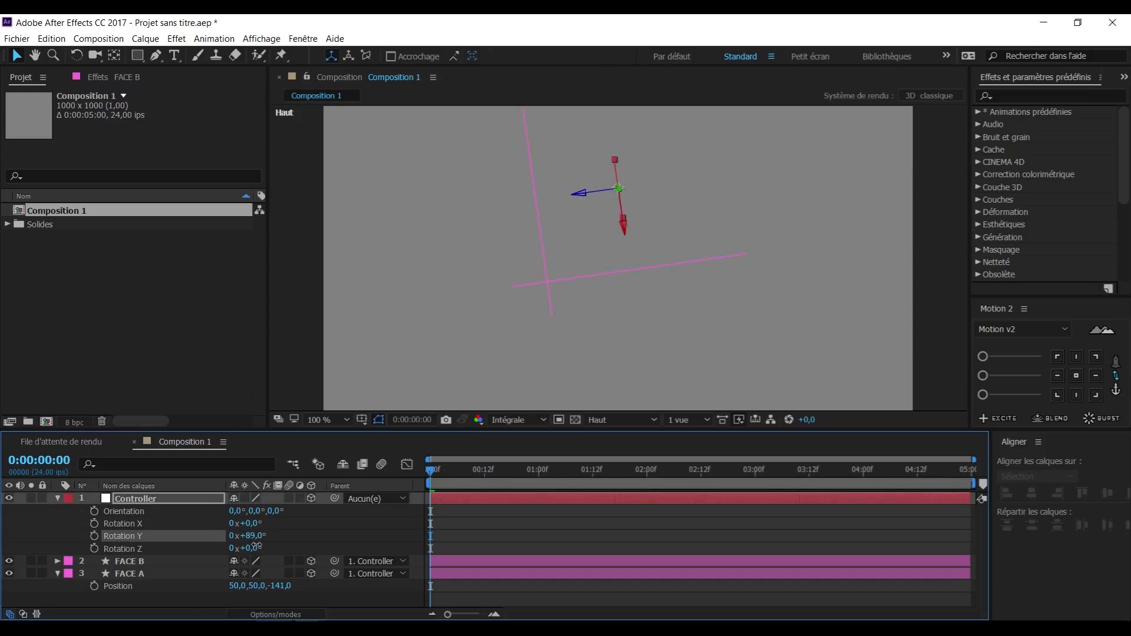
pyautogui.click(151, 560)
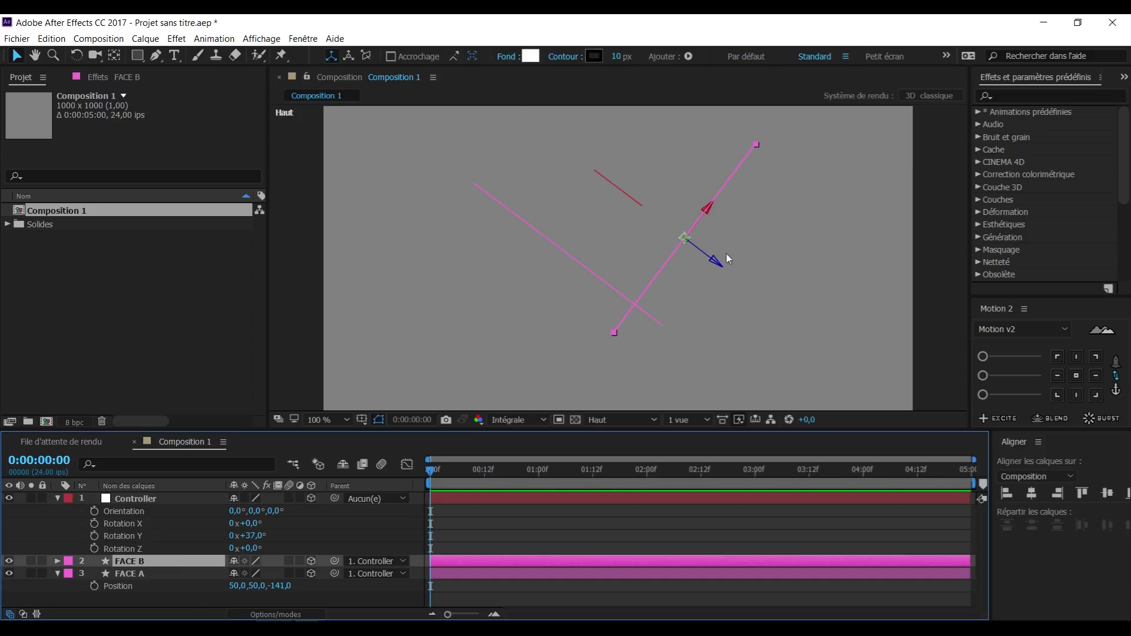
pyautogui.moveTo(718, 266); pyautogui.dragTo(746, 279)
pyautogui.click(570, 574)
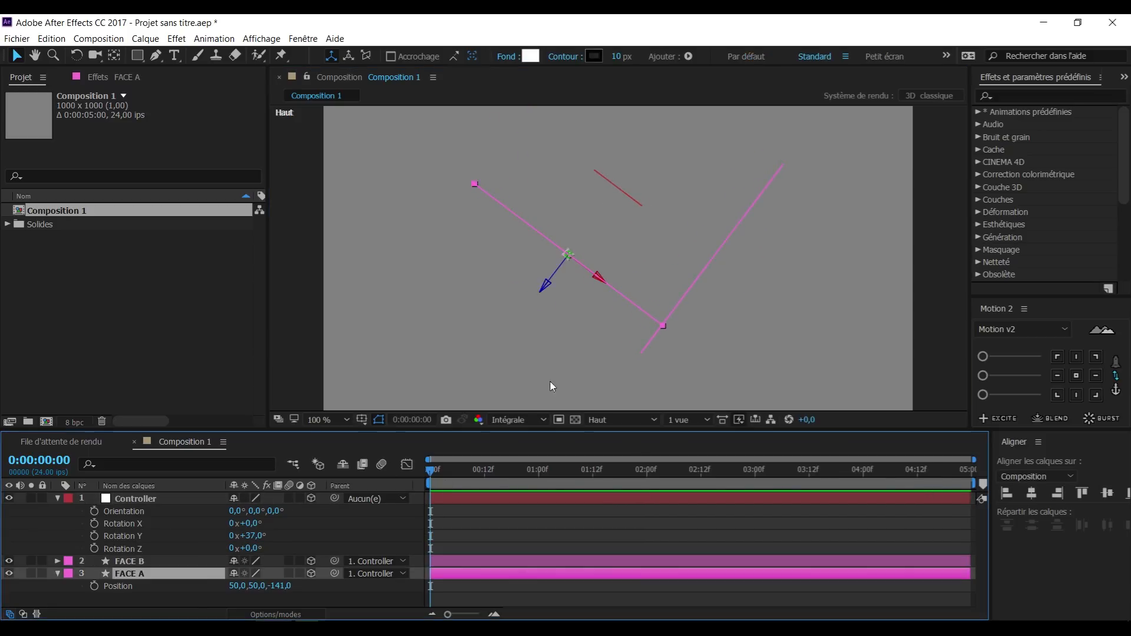
pyautogui.moveTo(537, 287); pyautogui.dragTo(530, 296)
# Switch the viewer back to Caméra active and reset the Controller's Y rotation to 0°
pyautogui.click(621, 419)
pyautogui.click(618, 435)
pyautogui.moveTo(254, 536)
pyautogui.mouseDown()
pyautogui.moveTo(279, 535)
pyautogui.moveTo(243, 536)
pyautogui.mouseUp()
pyautogui.click(245, 536)
pyautogui.write('0')
pyautogui.click(153, 598)
# Keyframe the Controller's Y rotation at the start, midway and at 0:00:04:23, with 0° at both ends
pyautogui.click(95, 536)
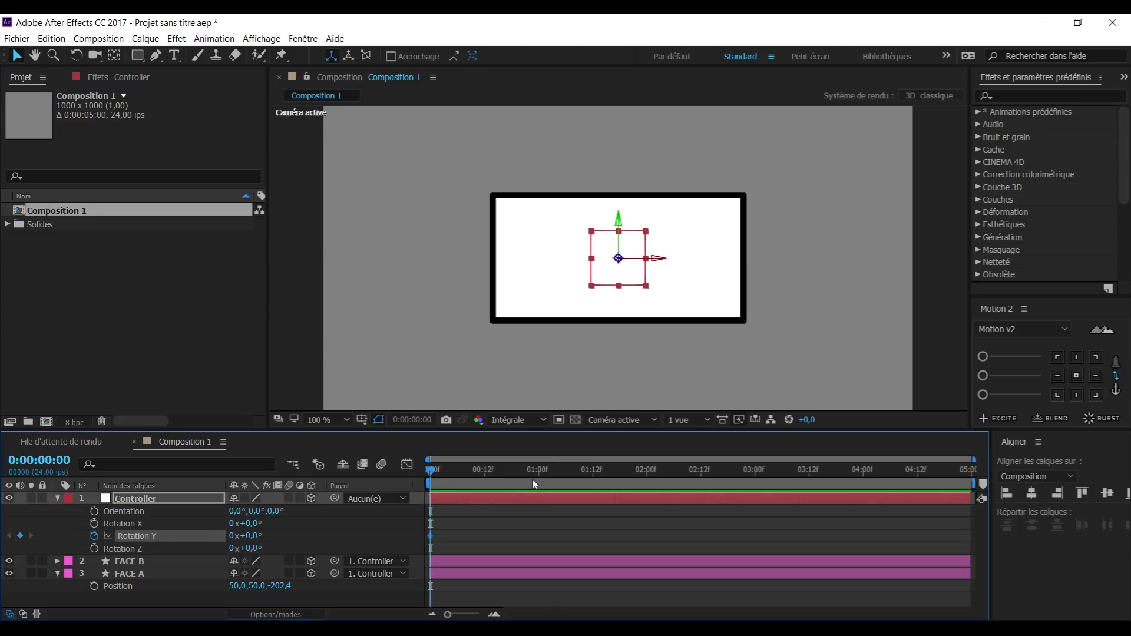
pyautogui.click(969, 471)
pyautogui.click(252, 536)
pyautogui.write('0')
pyautogui.click(530, 524)
# Ease all Y rotation keyframes with a Motion 2 ease value of 50 and preview the animation
pyautogui.moveTo(610, 531); pyautogui.dragTo(976, 554)
pyautogui.click(1116, 388)
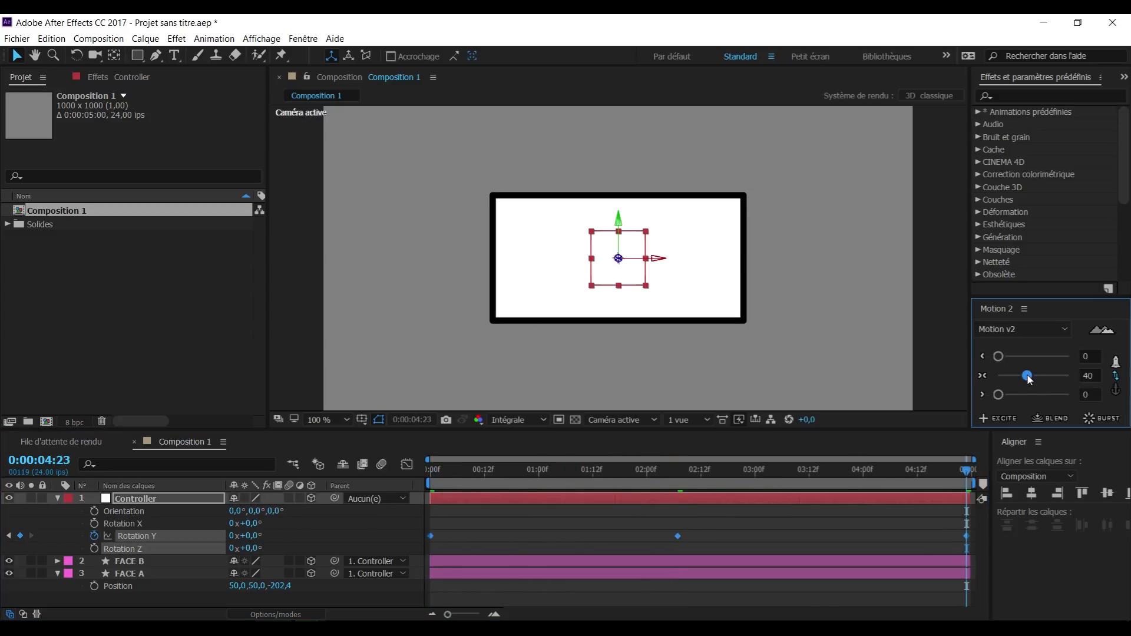
pyautogui.click(847, 546)
pyautogui.press('space')
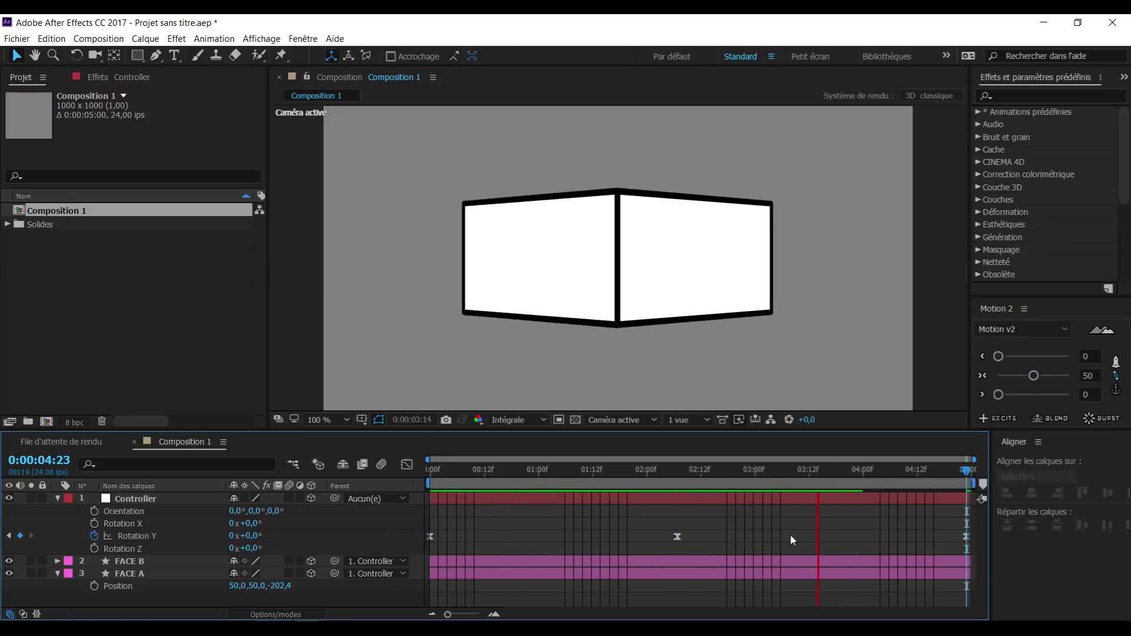
# Open the Controller's Y rotation curve in the graph editor
pyautogui.click(134, 535)
pyautogui.click(407, 465)
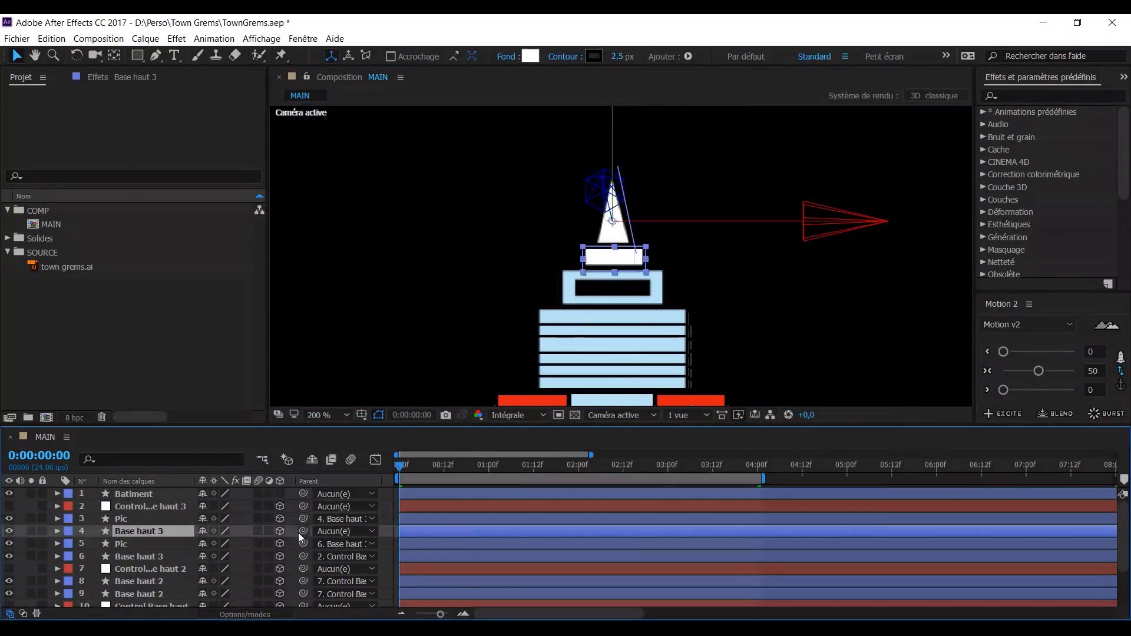
# Parent the selected Base haut 3 layer to the Control Base haut 3 null and test its -56° Y rotation in the Haut view
pyautogui.moveTo(304, 532); pyautogui.dragTo(150, 506)
pyautogui.click(151, 507)
pyautogui.press('r')
pyautogui.click(621, 415)
pyautogui.click(647, 479)
# Check the positions of both Pic layers and their Base haut 3 faces in the Haut view
pyautogui.click(147, 604)
pyautogui.scroll(1, 612, 265)
pyautogui.click(139, 532)
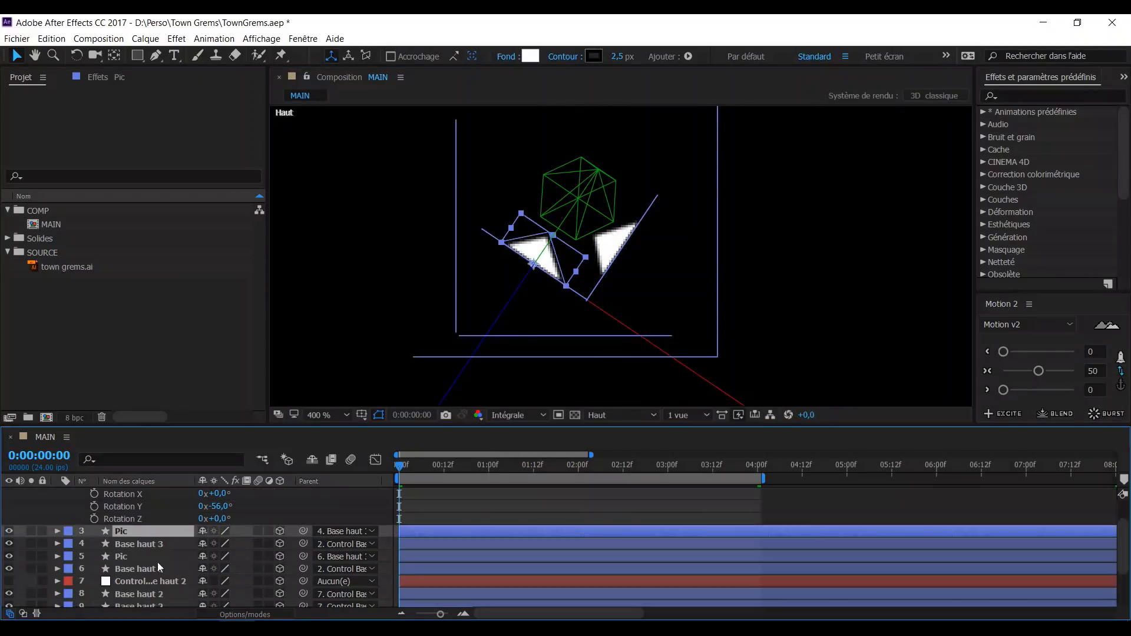
pyautogui.click(136, 556)
pyautogui.click(135, 531)
pyautogui.click(149, 556)
pyautogui.click(135, 532)
pyautogui.click(621, 415)
# Keyframe the chosen layer property, loop it with the expression loopOut(), and paste the copied content onto the selected layer
pyautogui.scroll(2, 618, 265)
pyautogui.scroll(1, 147, 554)
pyautogui.moveTo(218, 544); pyautogui.dragTo(252, 555)
pyautogui.click(95, 544)
pyautogui.moveTo(399, 465); pyautogui.dragTo(578, 466)
pyautogui.keyDown('alt'); pyautogui.click(94, 544); pyautogui.keyUp('alt')
pyautogui.write('loopOut()')
pyautogui.press('space')
pyautogui.click(150, 543)
pyautogui.hotkey('ctrl', 'v')
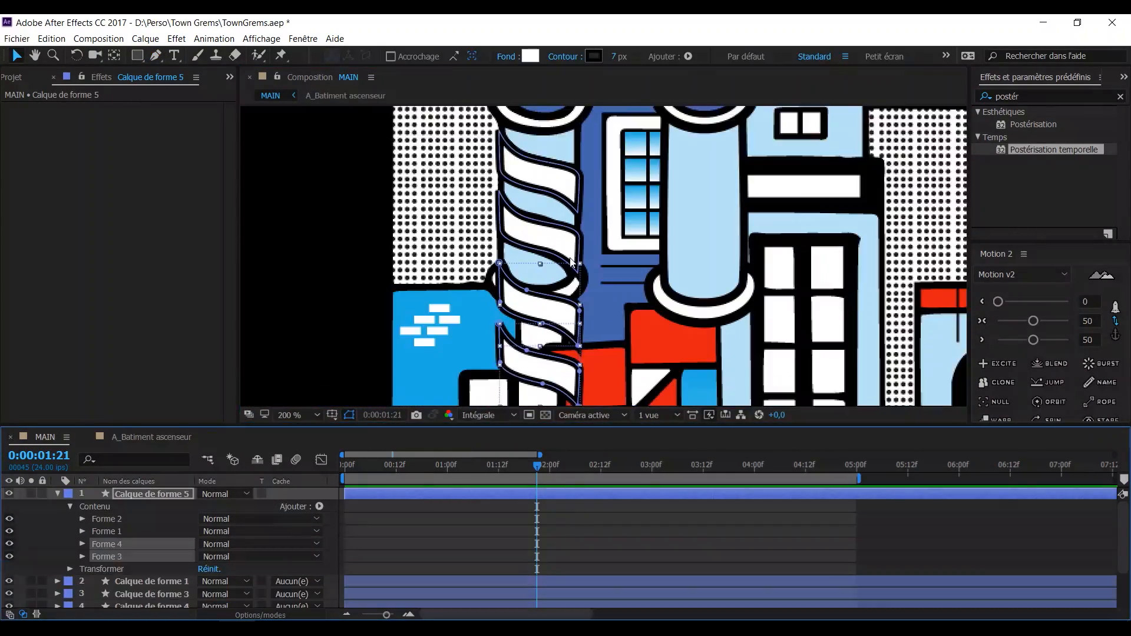
pyautogui.click(278, 507)
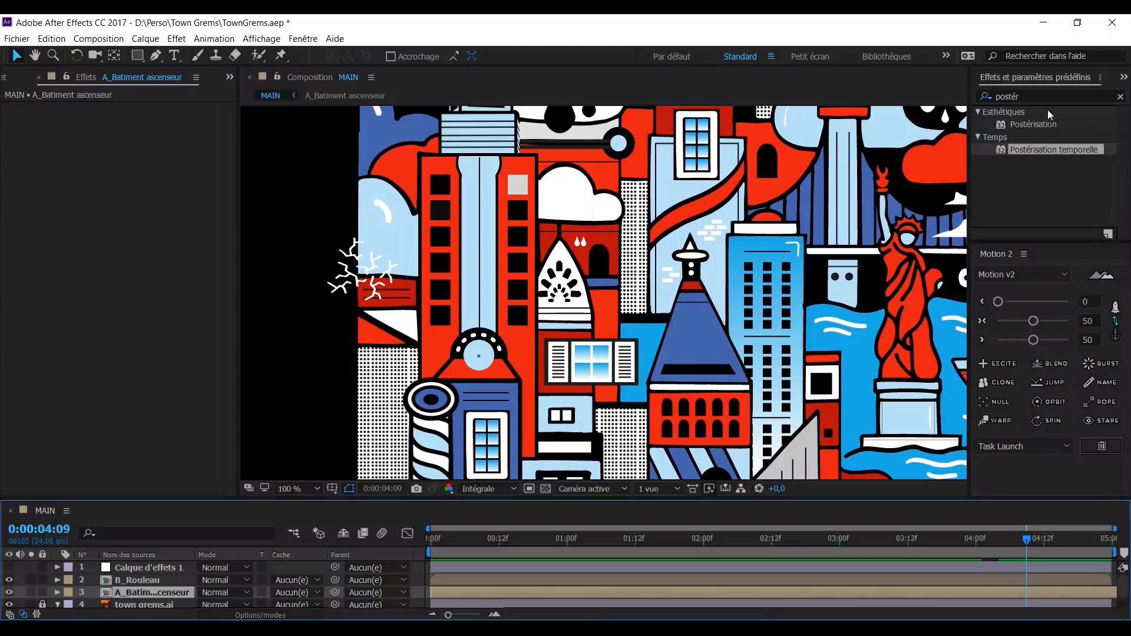
# Search the effects for "bend" and apply CC Bend It to the A_Batiment ascenseur layer
pyautogui.click(1041, 94)
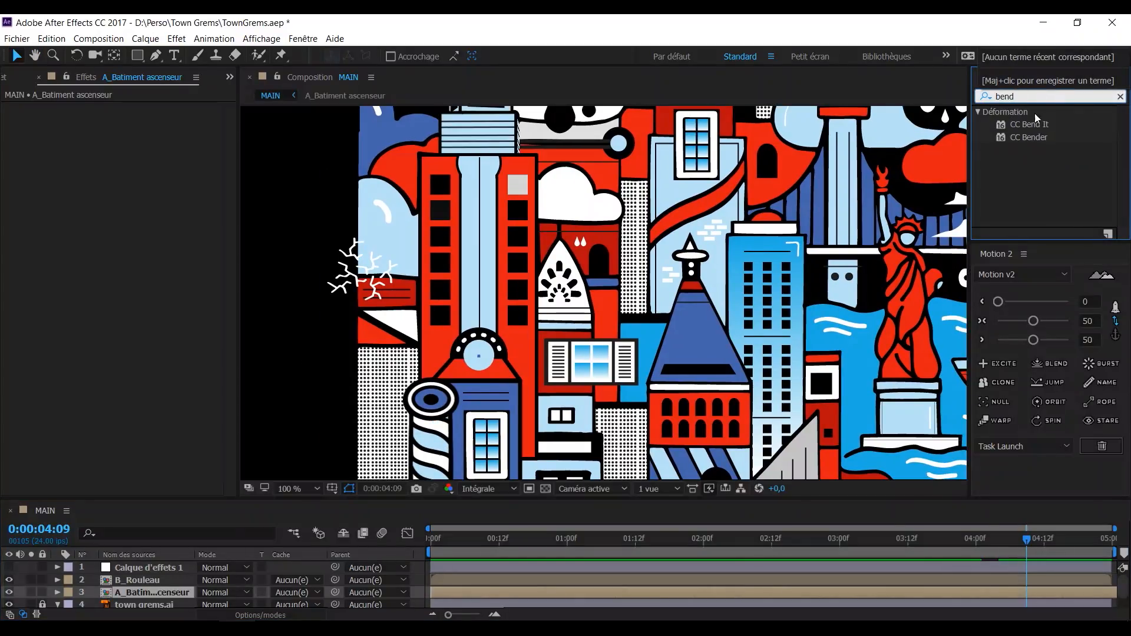
pyautogui.moveTo(1032, 123); pyautogui.dragTo(150, 592)
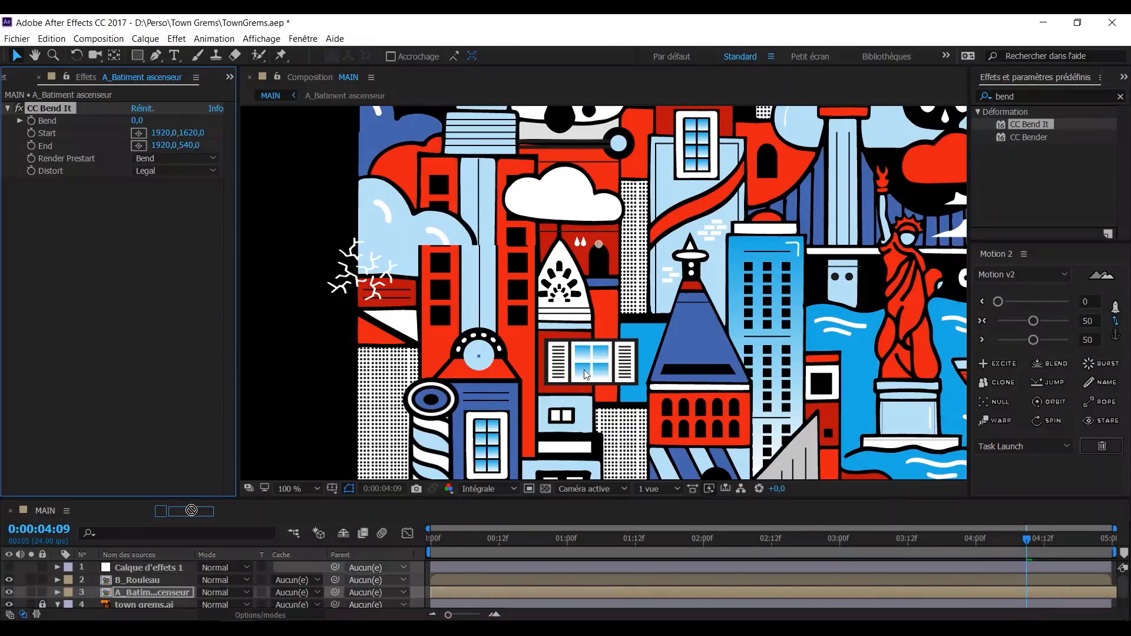
pyautogui.press('`')
pyautogui.press('`')
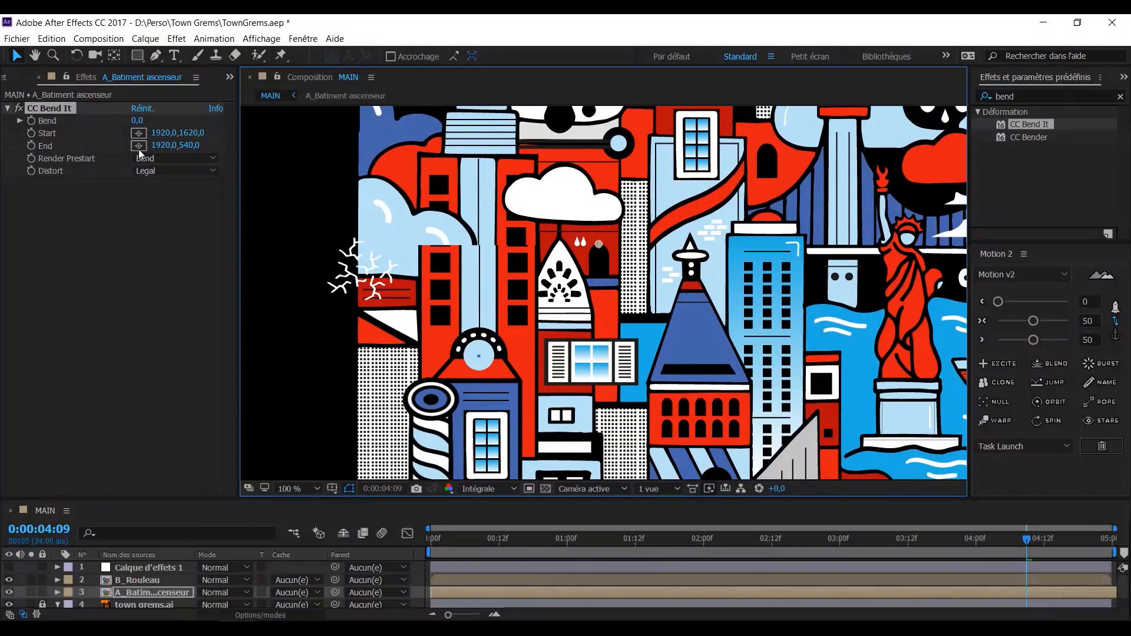
# Solo A_Batiment ascenseur and place the bend's Start above the spire at about 1720, 147 and End below the base at about 1697, 1187
pyautogui.moveTo(477, 472); pyautogui.dragTo(476, 474)
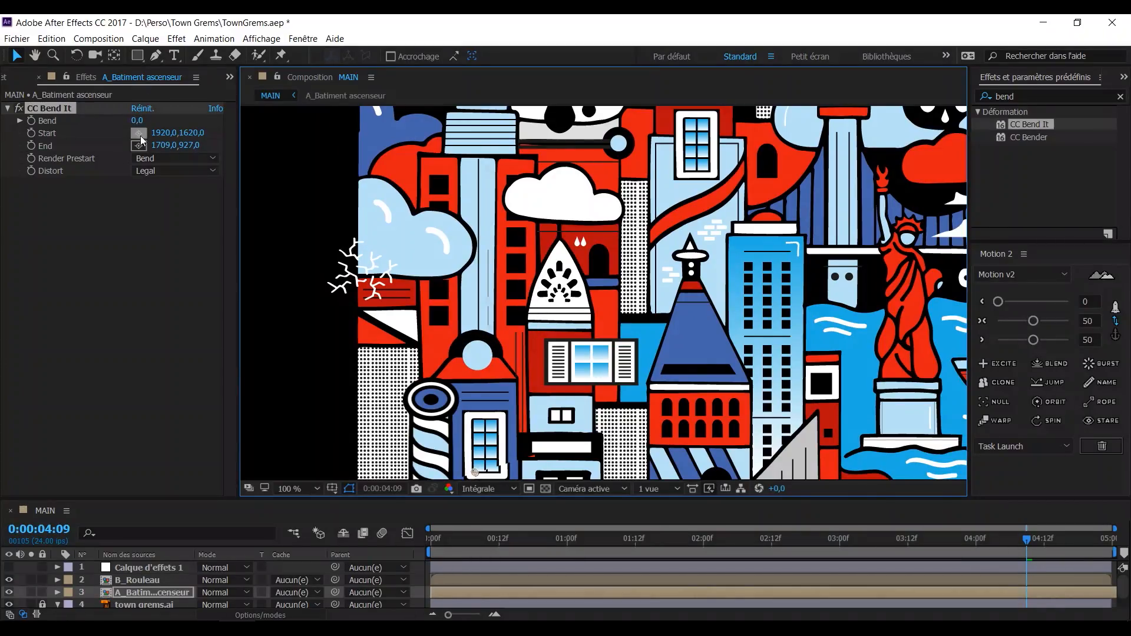
pyautogui.moveTo(436, 154); pyautogui.dragTo(472, 110)
pyautogui.scroll(-2, 485, 194)
pyautogui.moveTo(530, 197); pyautogui.dragTo(537, 150)
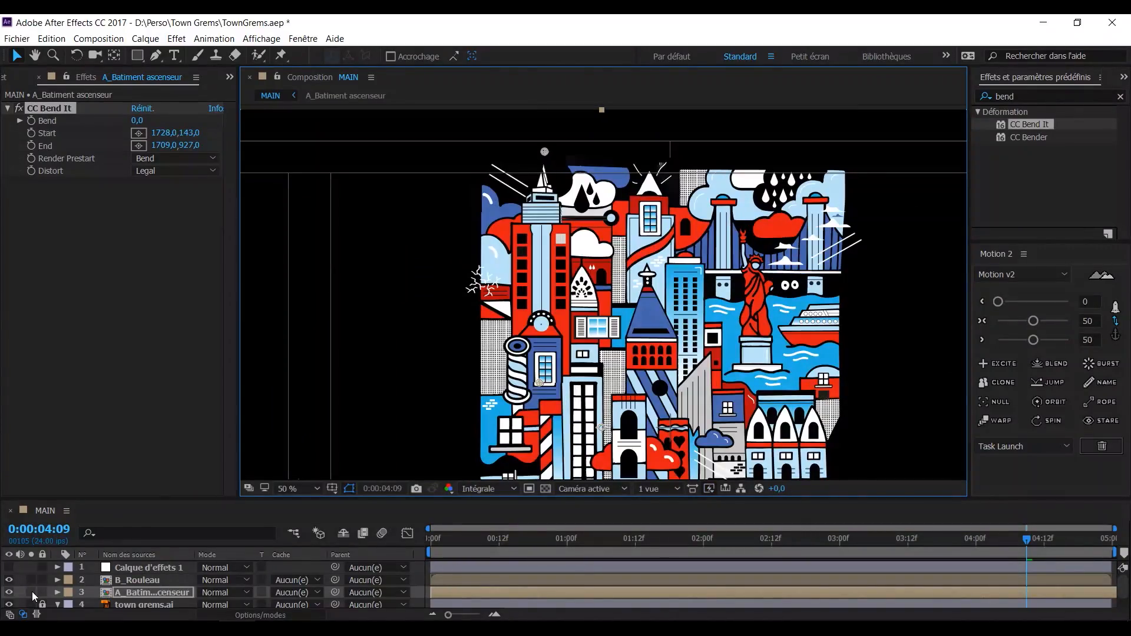
pyautogui.click(31, 592)
pyautogui.moveTo(538, 388); pyautogui.dragTo(532, 458)
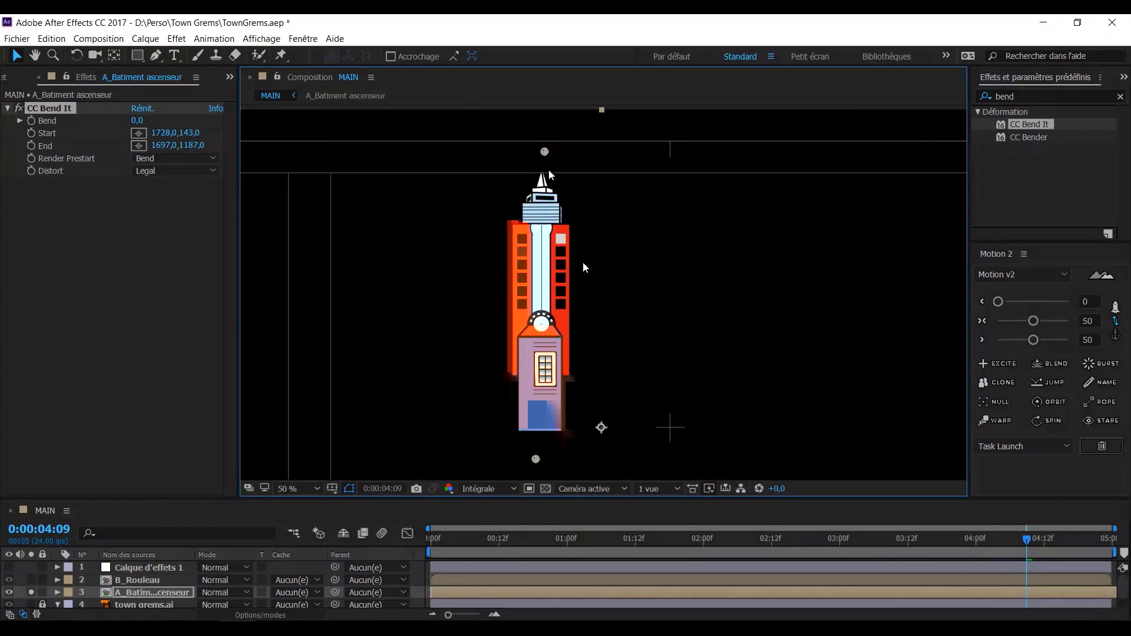
pyautogui.moveTo(547, 151); pyautogui.dragTo(545, 152)
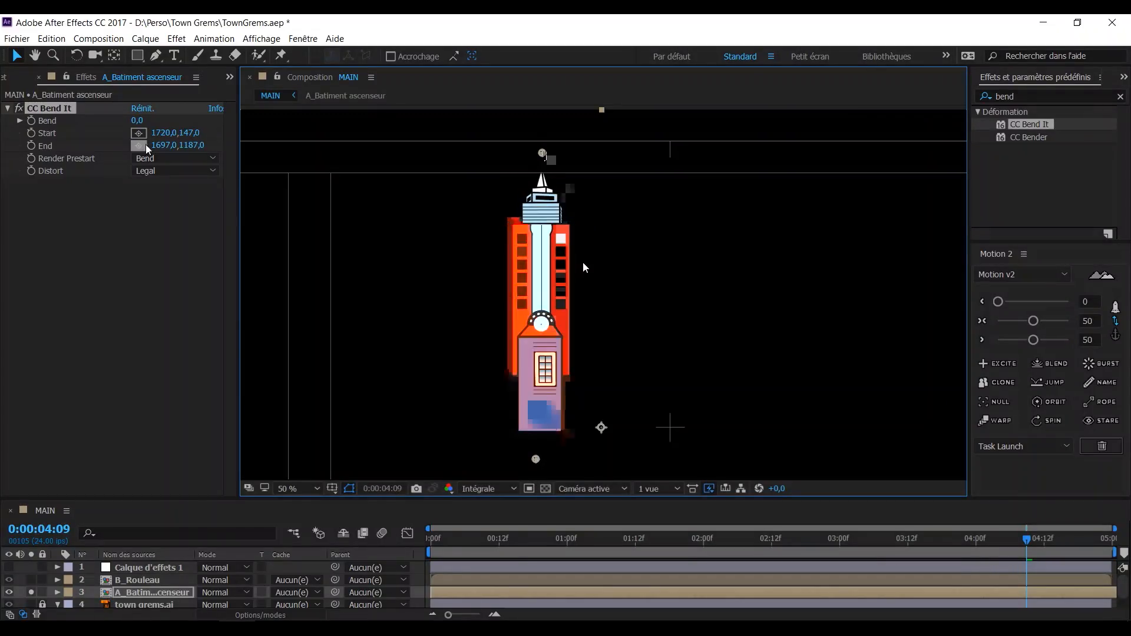
# Reverse the bend direction by placing Start below the building at about 1706, 1125 and End above the spire at about 1713, 197
pyautogui.moveTo(139, 121); pyautogui.dragTo(157, 124)
pyautogui.hotkey('ctrl', 'z')
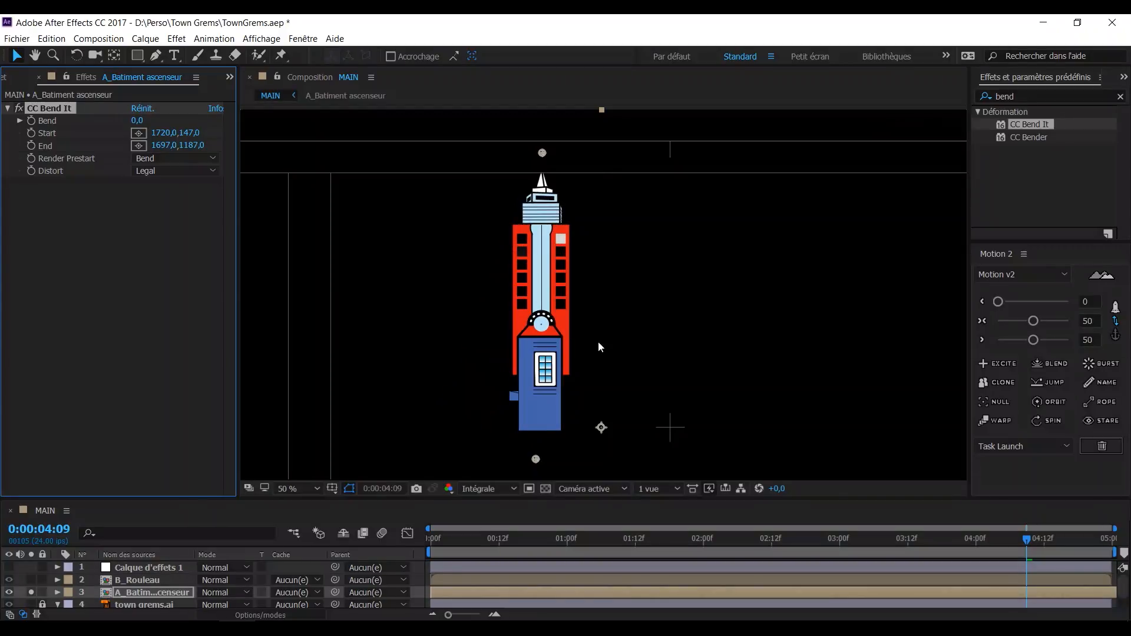
pyautogui.moveTo(535, 463); pyautogui.dragTo(540, 387)
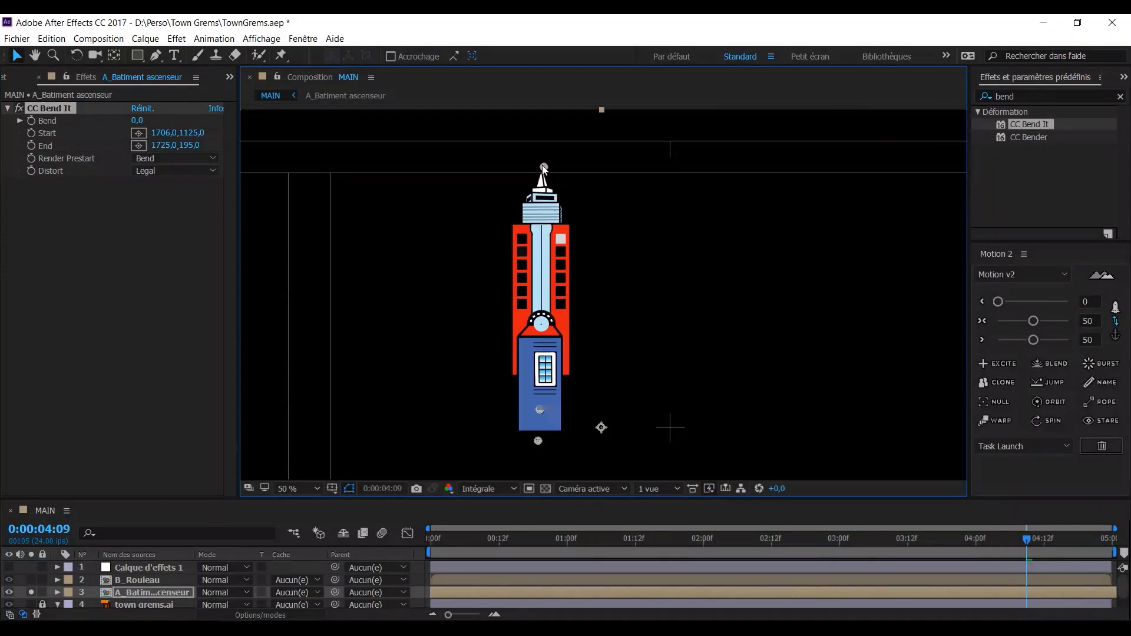
pyautogui.moveTo(542, 164); pyautogui.dragTo(539, 168)
# Set Bend to -2 and keyframe it at the beginning, near the middle and at 0:00:04:23
pyautogui.moveTo(142, 122)
pyautogui.mouseDown()
pyautogui.moveTo(171, 122)
pyautogui.moveTo(139, 122)
pyautogui.mouseUp()
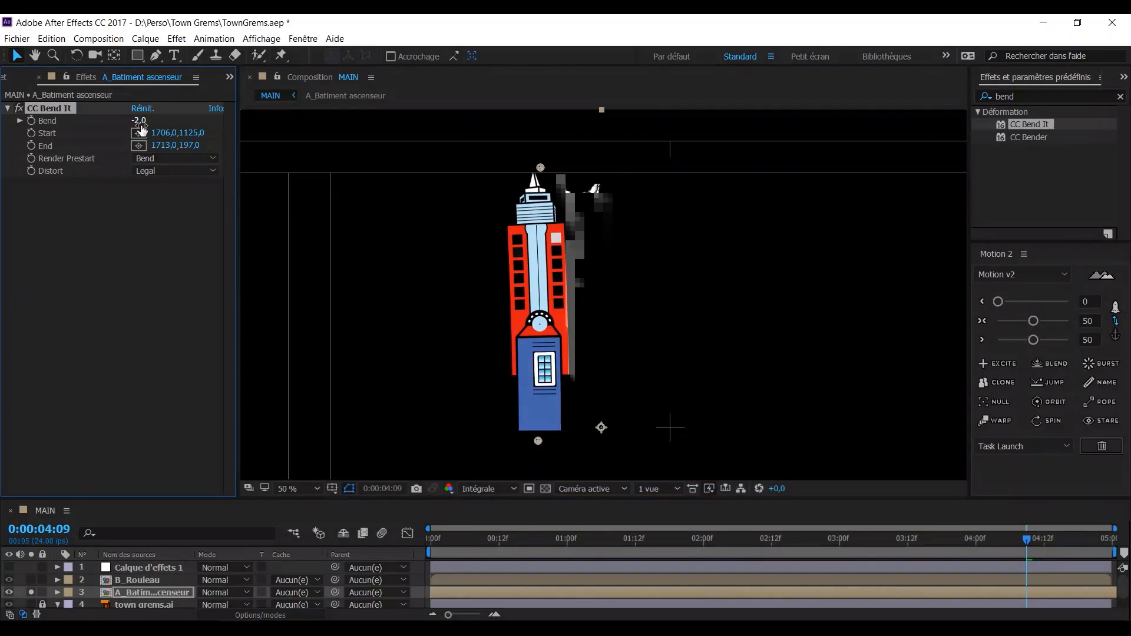
pyautogui.click(432, 540)
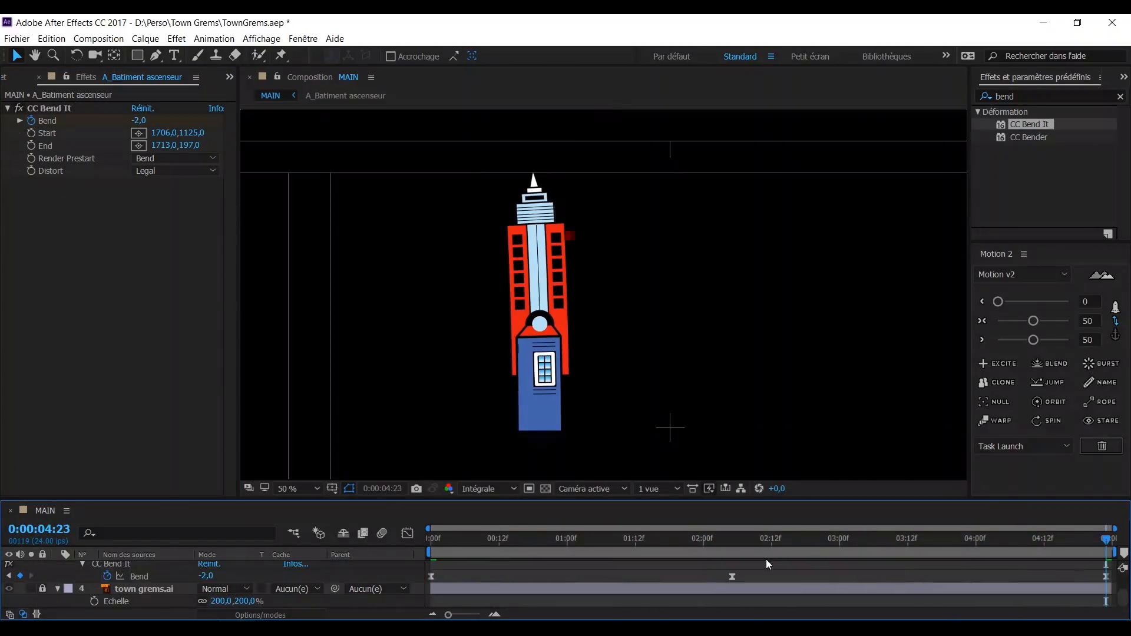
pyautogui.click(731, 577)
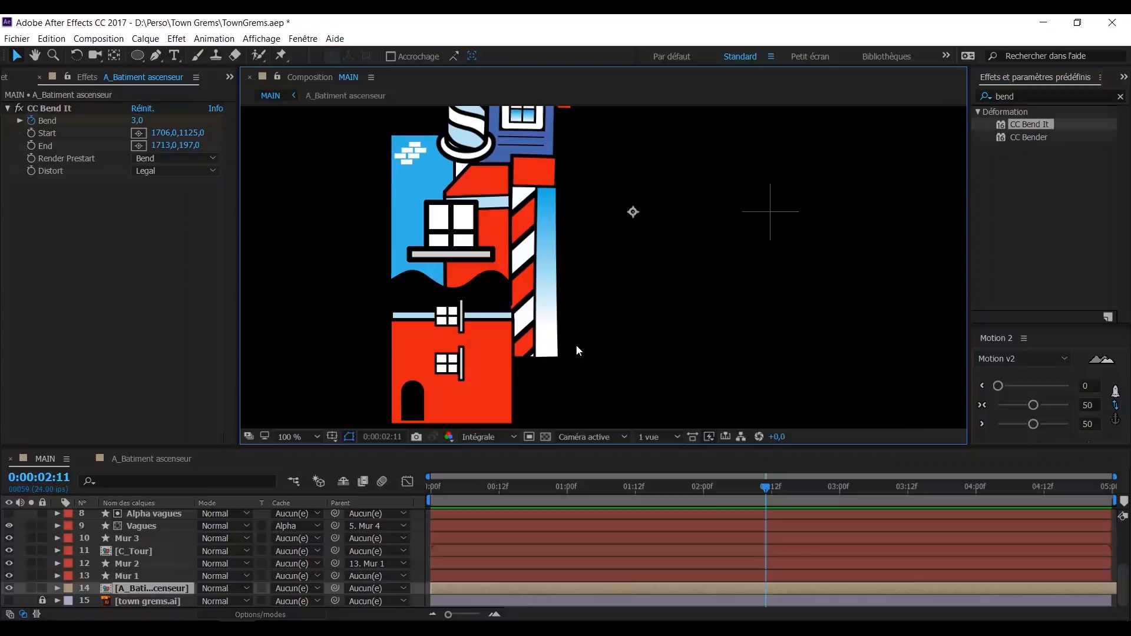
# Maximize the composition viewer and examine the animated tower, roller, striped pillar and lower walls during playback
pyautogui.press('`')
pyautogui.moveTo(576, 350); pyautogui.dragTo(626, 341)
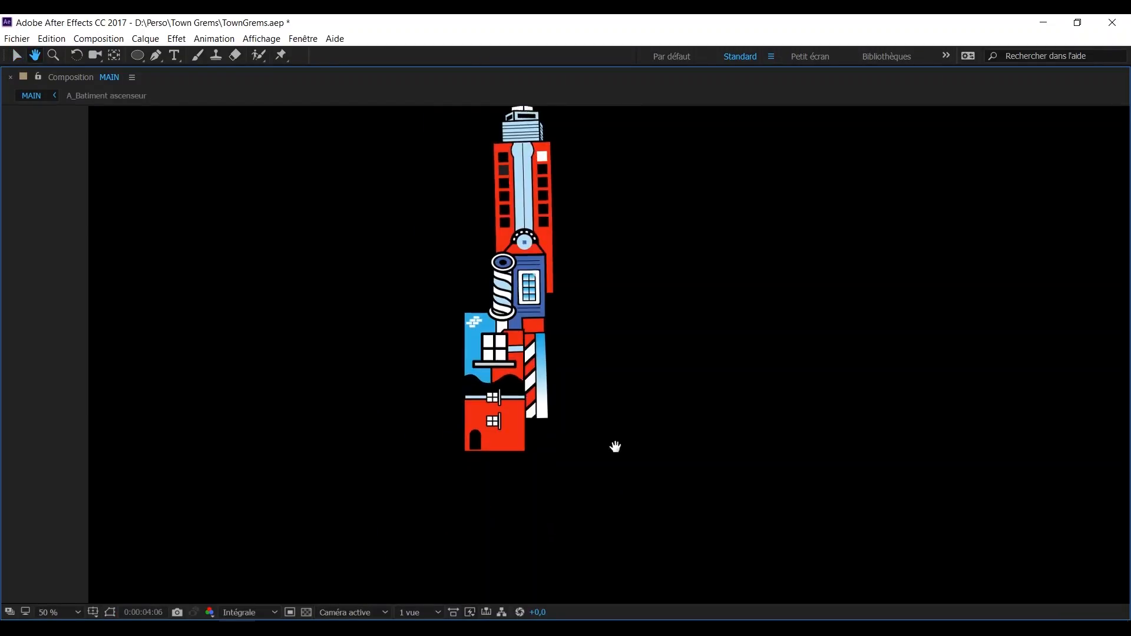
pyautogui.moveTo(615, 446); pyautogui.dragTo(606, 506)
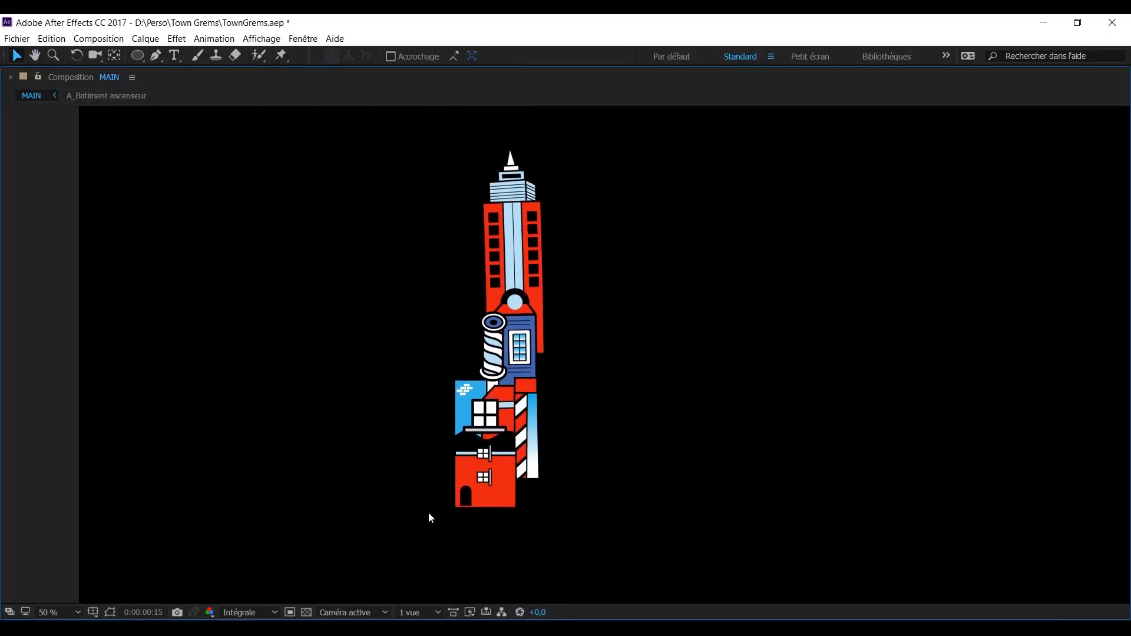
pyautogui.scroll(4, 419, 500)
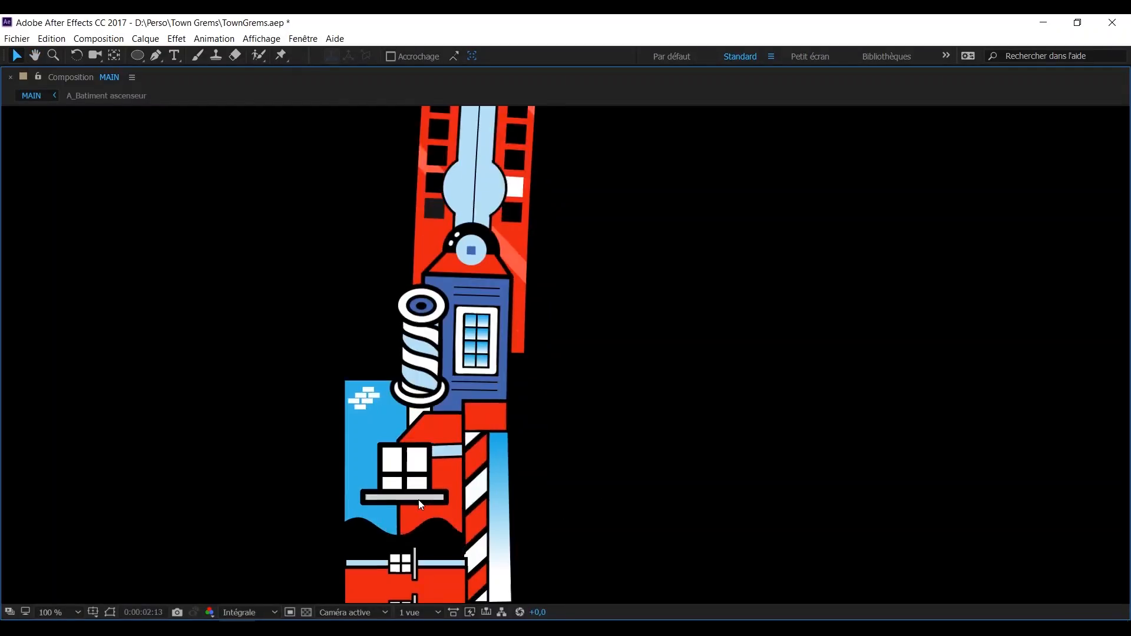
pyautogui.moveTo(453, 498); pyautogui.dragTo(681, 266)
pyautogui.moveTo(727, 405); pyautogui.dragTo(727, 298)
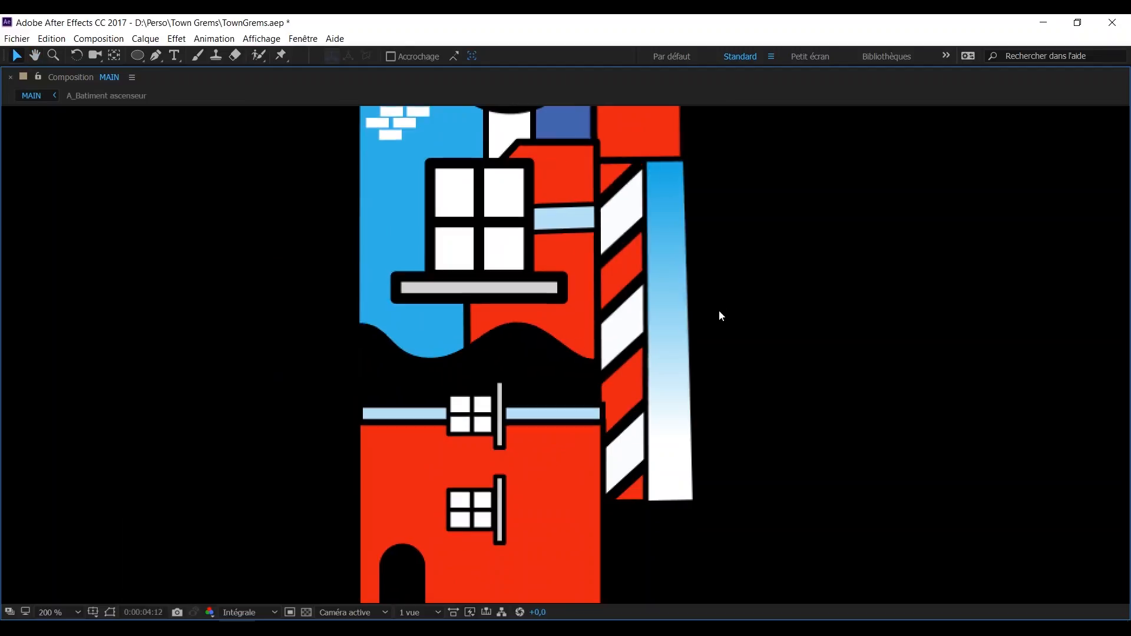
pyautogui.scroll(-1, 674, 349)
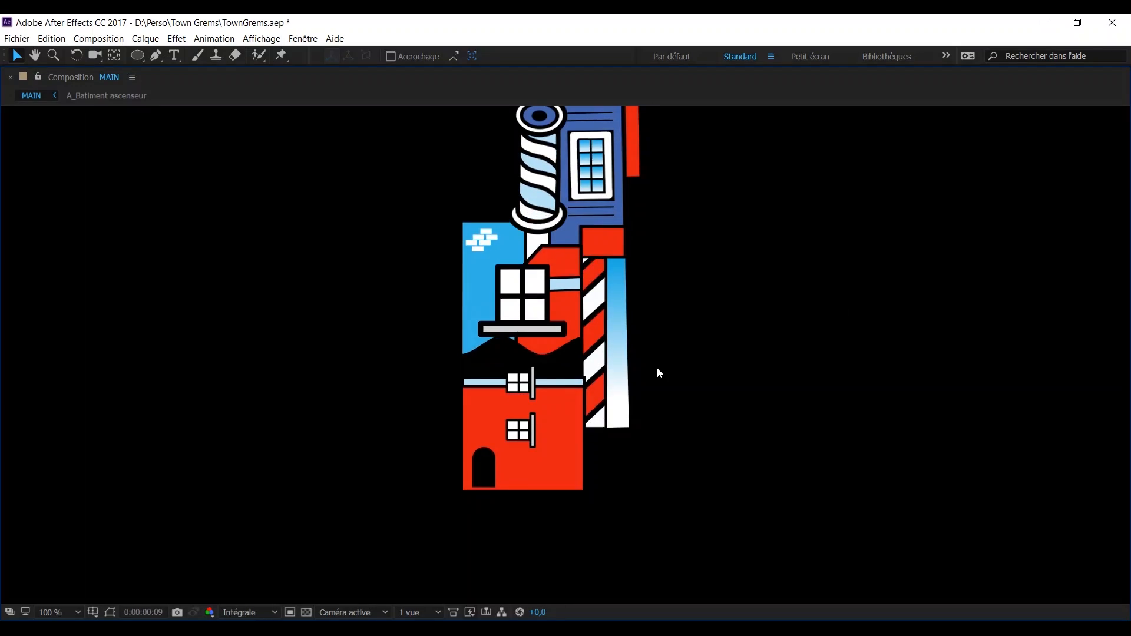
pyautogui.press('space')
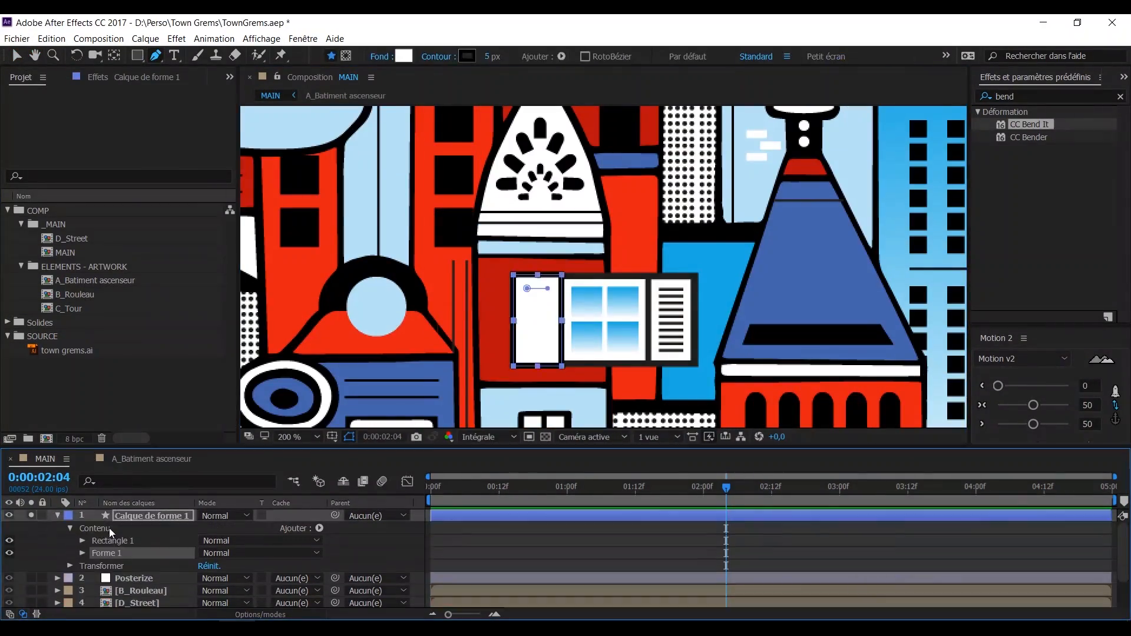
# Build the shutter layers Volet G and Volet D and adjust their Y rotation early in the opening animation
pyautogui.keyDown('shift'); pyautogui.click(122, 578); pyautogui.keyUp('shift')
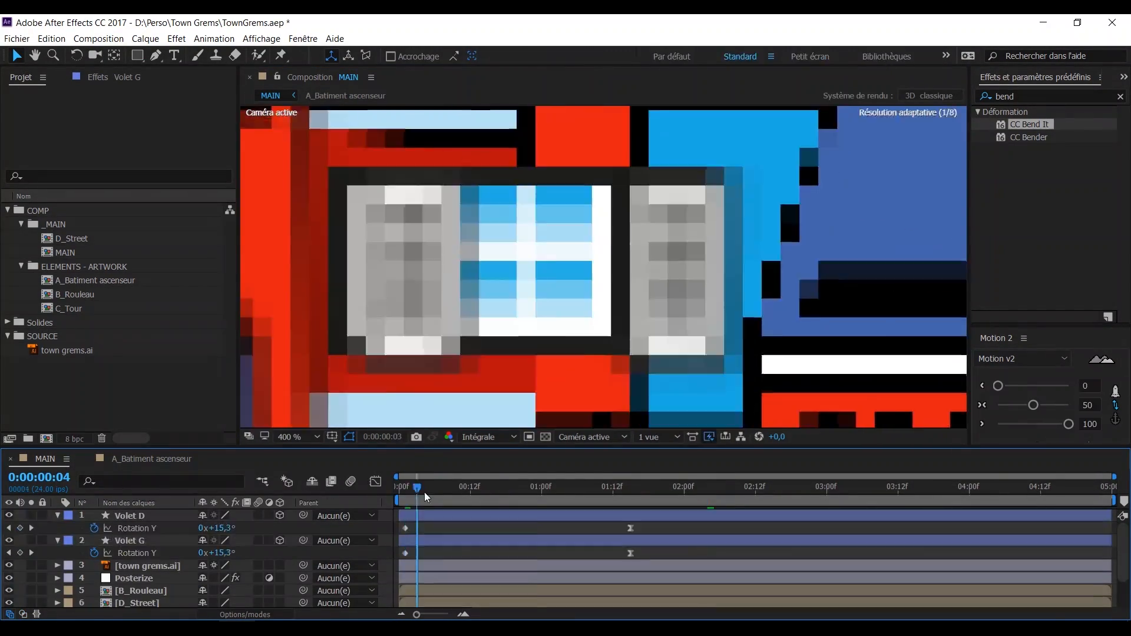
pyautogui.moveTo(235, 555); pyautogui.dragTo(253, 555)
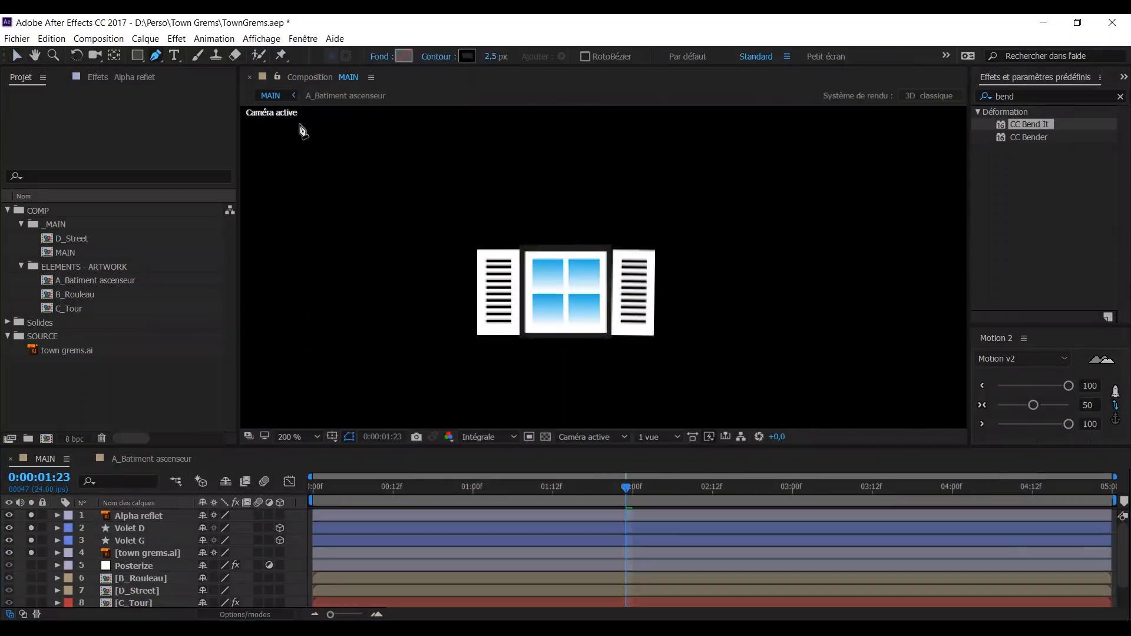
# Draw three tall white rectangles beside the window in one shape layer, a wide one between two narrow ones
pyautogui.press('q')
pyautogui.moveTo(297, 202); pyautogui.dragTo(302, 388)
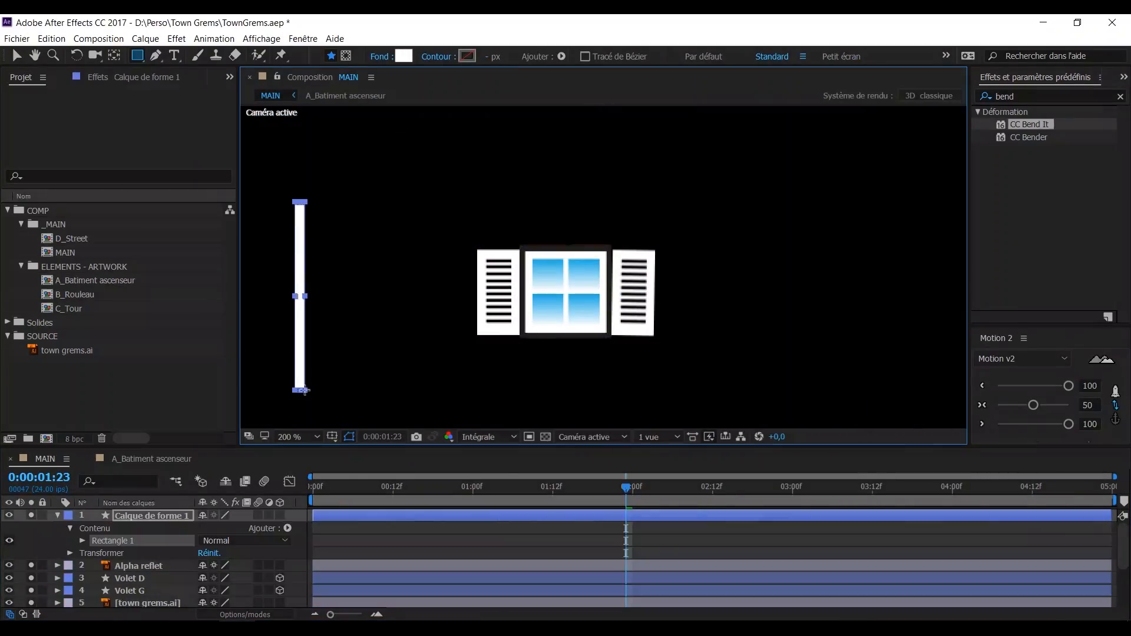
pyautogui.moveTo(326, 190); pyautogui.dragTo(366, 396)
pyautogui.moveTo(393, 189); pyautogui.dragTo(399, 397)
# Name the stripes layer Reflet, center its anchor point and set its rotation to -45°
pyautogui.click(173, 519)
pyautogui.click(161, 513)
pyautogui.press('r')
pyautogui.moveTo(217, 528); pyautogui.dragTo(195, 529)
pyautogui.hotkey('ctrl', 'z')
pyautogui.click(1115, 419)
pyautogui.click(1076, 406)
pyautogui.click(219, 528)
pyautogui.write('-45')
pyautogui.press('Return')
# Animate the Reflet stripes diagonally across the window with position keyframes ending at 0:00:03:12, and place the layer beneath Alpha reflet
pyautogui.press('v')
pyautogui.moveTo(392, 334); pyautogui.dragTo(600, 346)
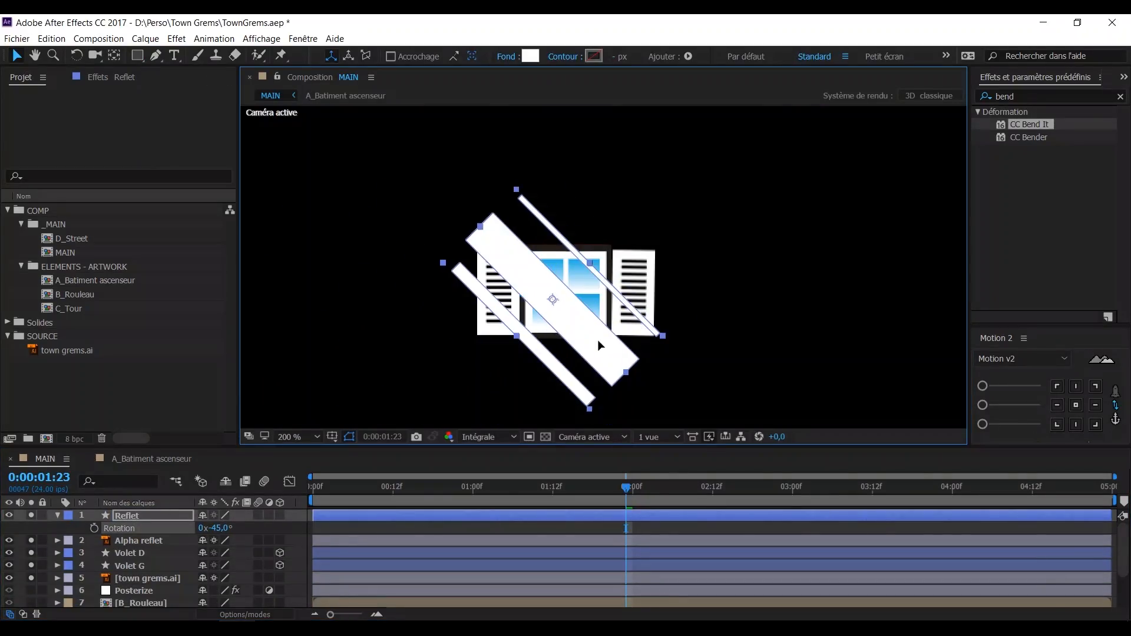
pyautogui.moveTo(652, 391); pyautogui.dragTo(763, 248)
pyautogui.click(139, 514)
pyautogui.press('p')
pyautogui.moveTo(154, 516); pyautogui.dragTo(161, 549)
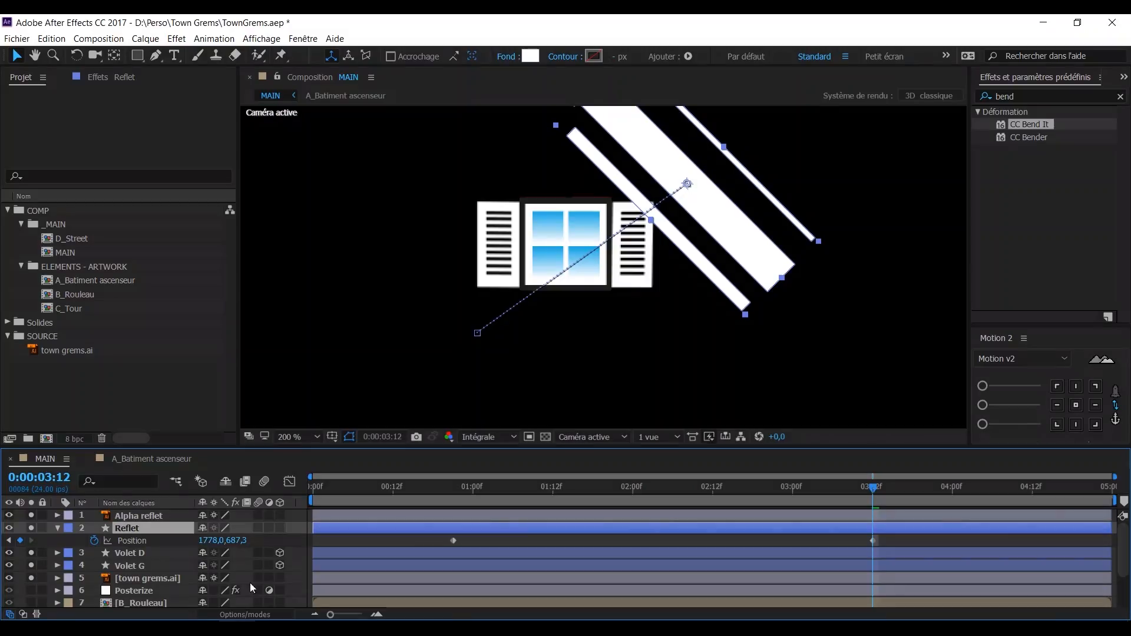
# Set the Reflet layer's track matte to the alpha of Alpha reflet and check the stripes at 0:00:02:02
pyautogui.click(246, 615)
pyautogui.click(297, 528)
pyautogui.click(328, 561)
pyautogui.click(553, 543)
pyautogui.moveTo(571, 487); pyautogui.dragTo(664, 487)
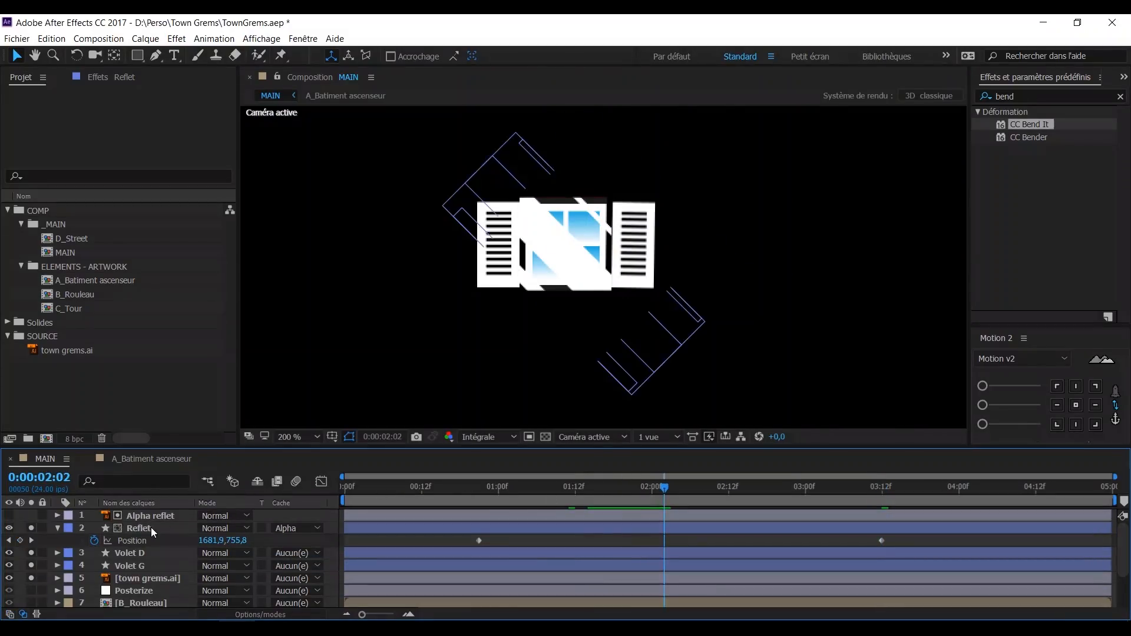
# Tighten the Alpha reflet mask around the white window frame, excluding its dark upper and side borders
pyautogui.click(149, 516)
pyautogui.press('m')
pyautogui.press('.')
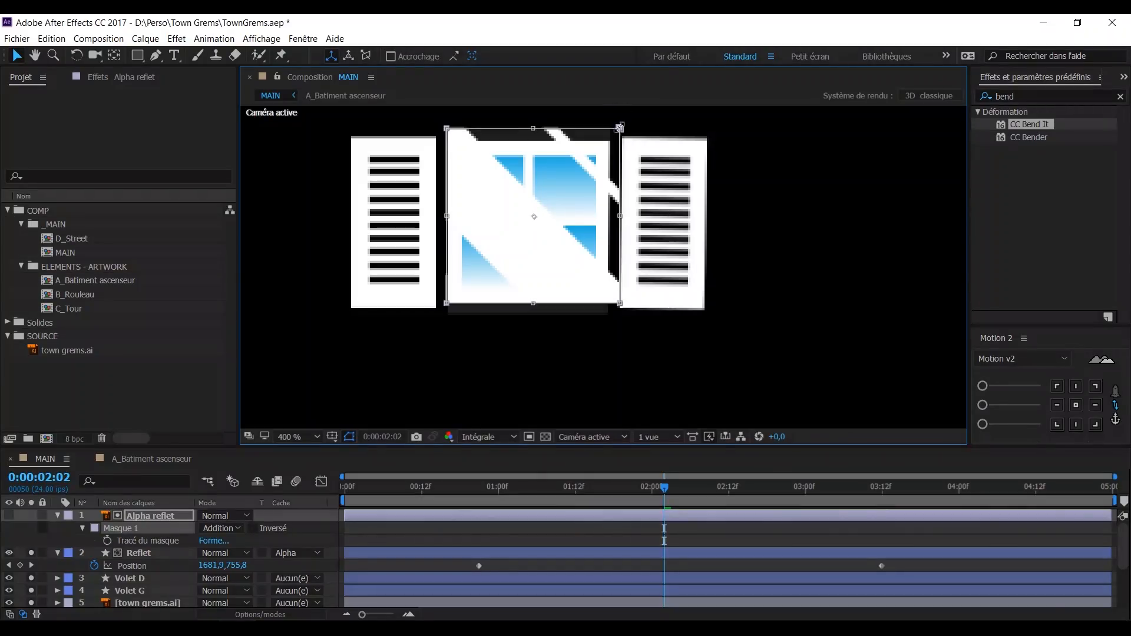
pyautogui.click(253, 539)
pyautogui.moveTo(377, 489); pyautogui.dragTo(575, 494)
pyautogui.click(560, 516)
pyautogui.click(465, 221)
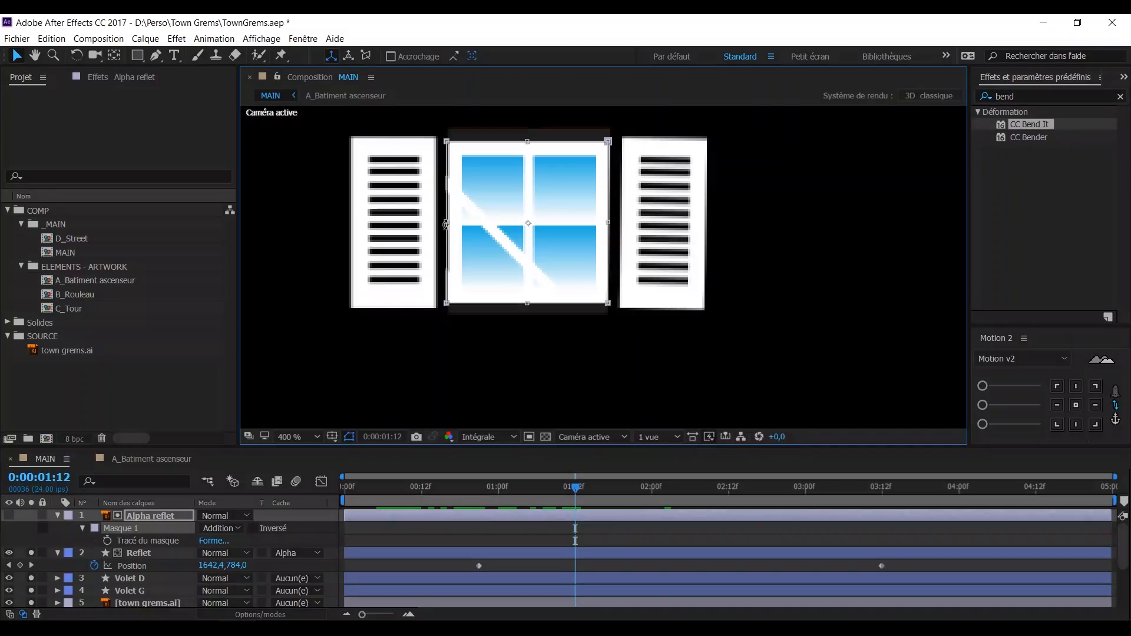
# Set the Reflet layer's opacity to 60% and inspect the stripes on the panes at 0:00:02:18
pyautogui.click(201, 552)
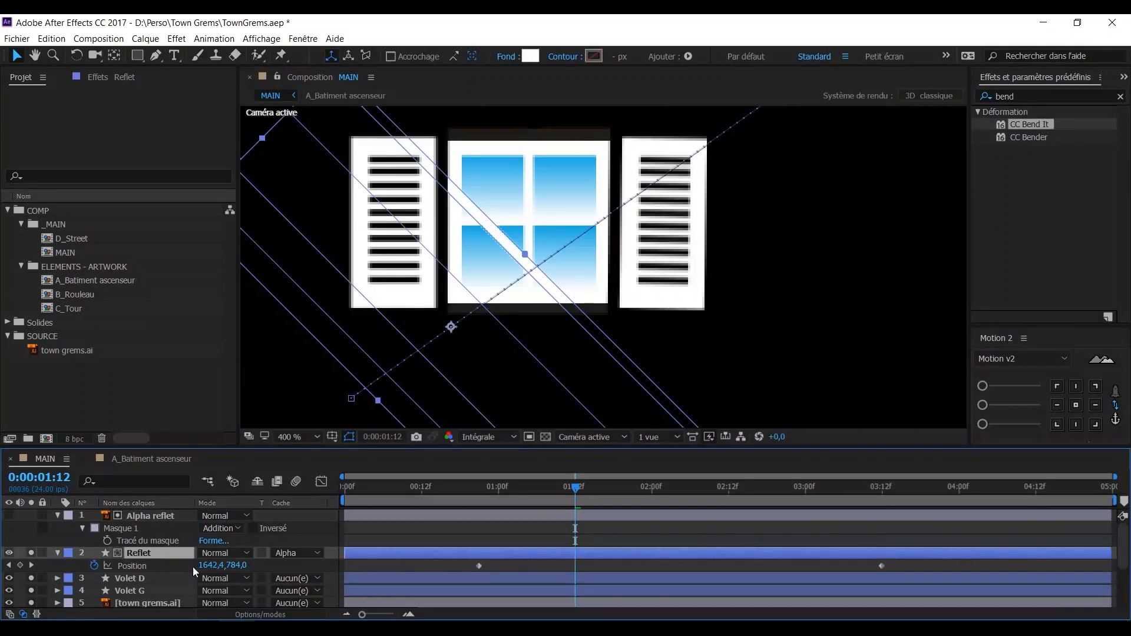
pyautogui.click(421, 519)
pyautogui.moveTo(460, 490); pyautogui.dragTo(767, 491)
pyautogui.scroll(1, 570, 287)
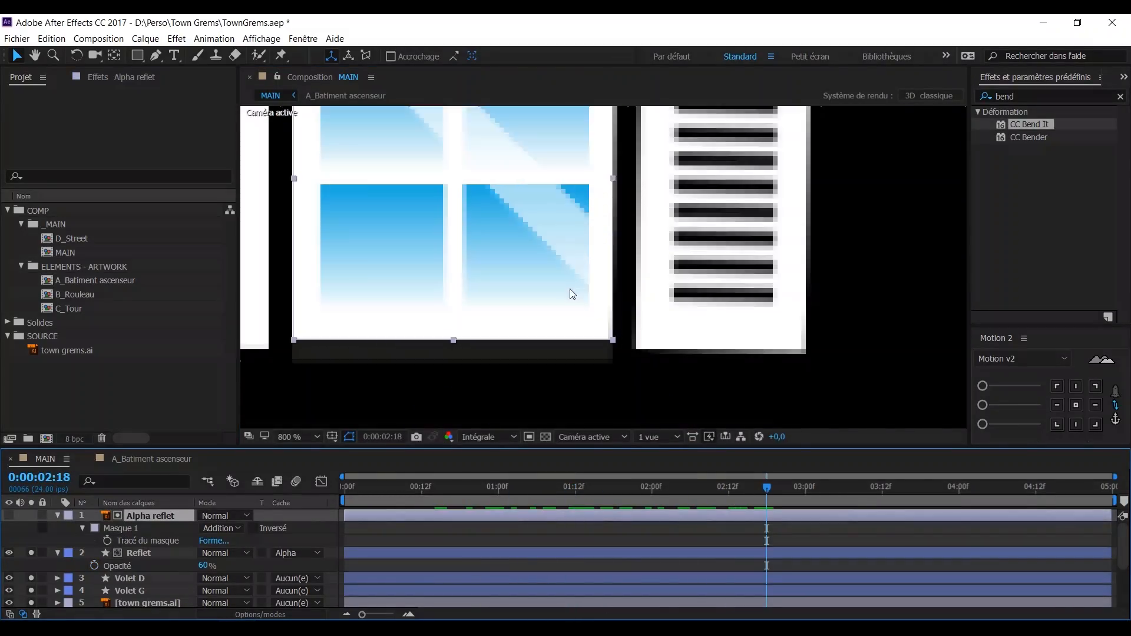
# Preview the reflection sweeping across the window and reveal the Reflet layer's position keyframes
pyautogui.scroll(-2, 570, 288)
pyautogui.click(585, 540)
pyautogui.press('space')
pyautogui.press('space')
pyautogui.click(160, 552)
pyautogui.press('p')
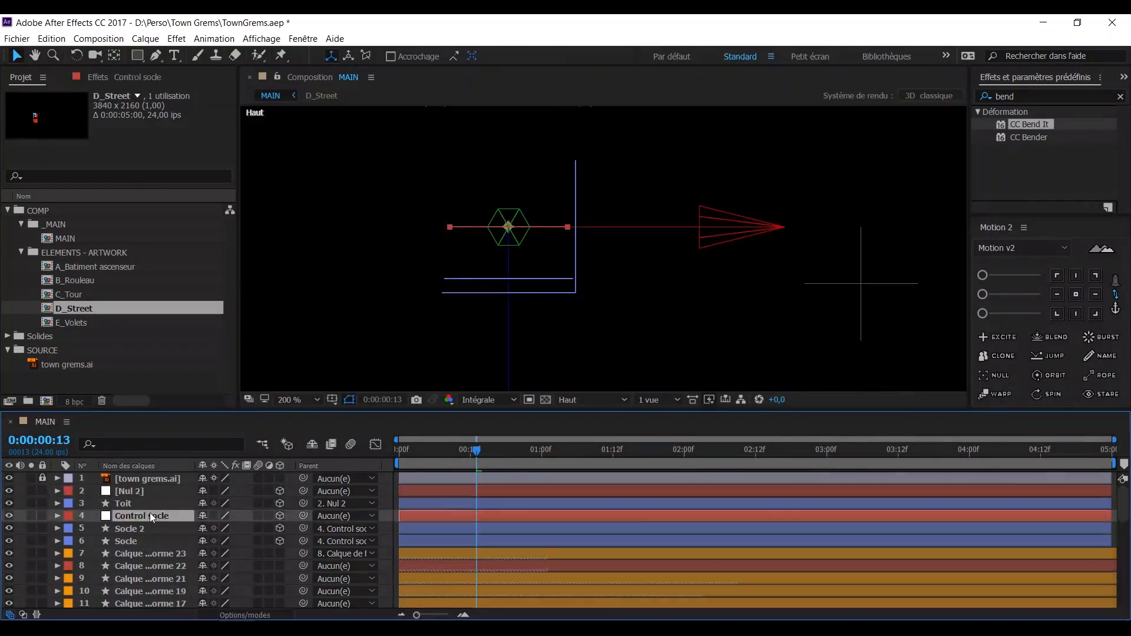
# Scrub through the pointed roof's animation and preview the assembled buildings in the MAIN composition
pyautogui.click(345, 554)
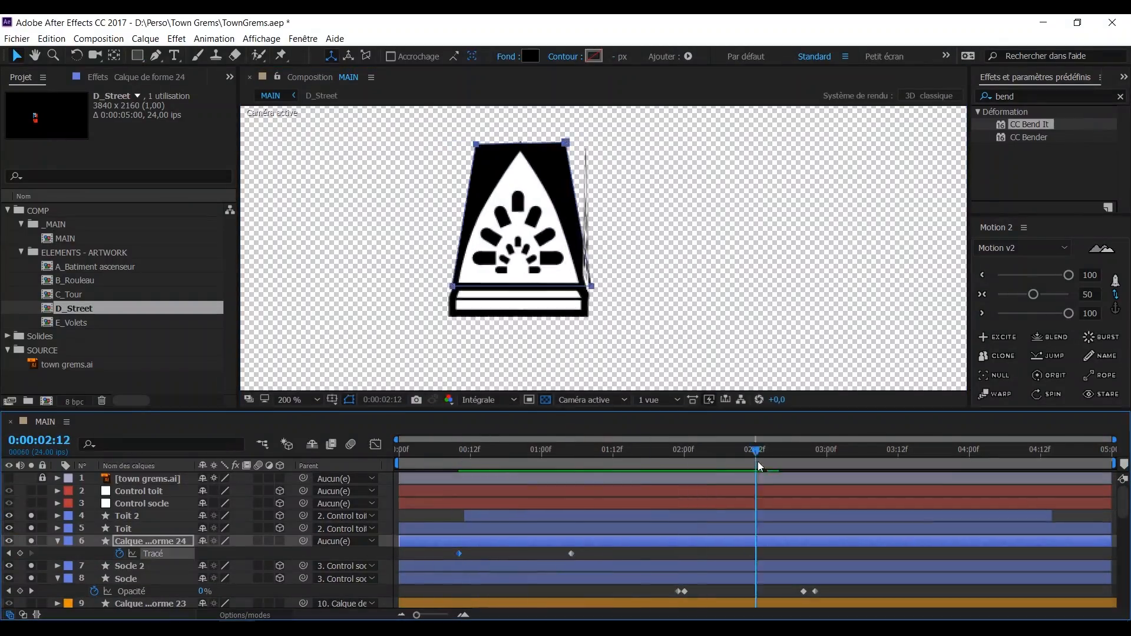
pyautogui.moveTo(758, 461); pyautogui.dragTo(898, 496)
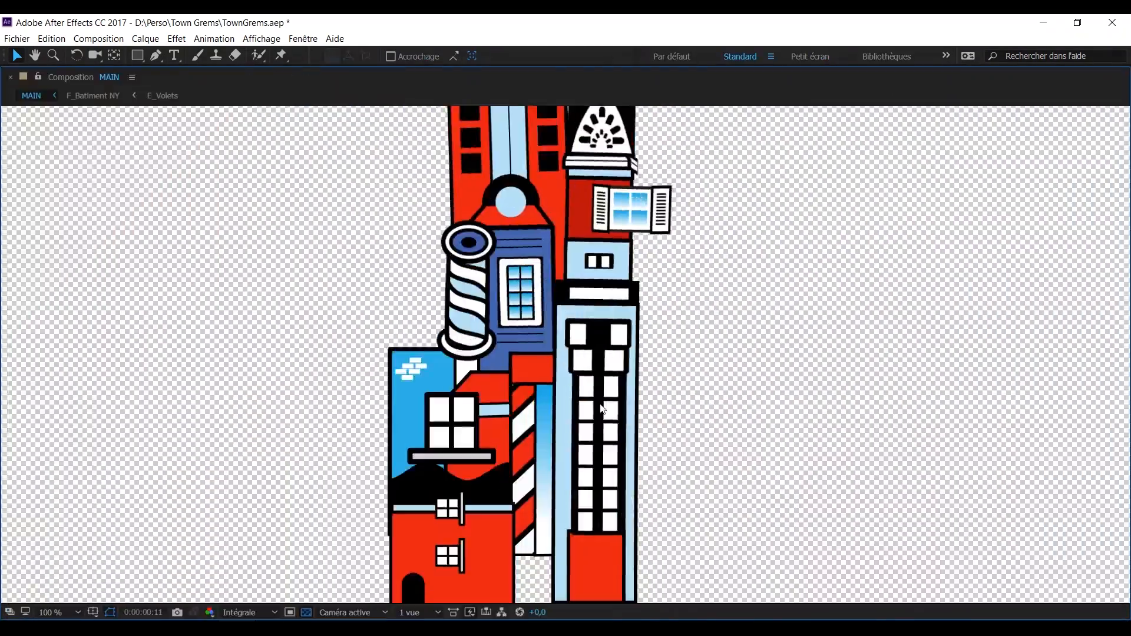
pyautogui.press('space')
pyautogui.press('space')
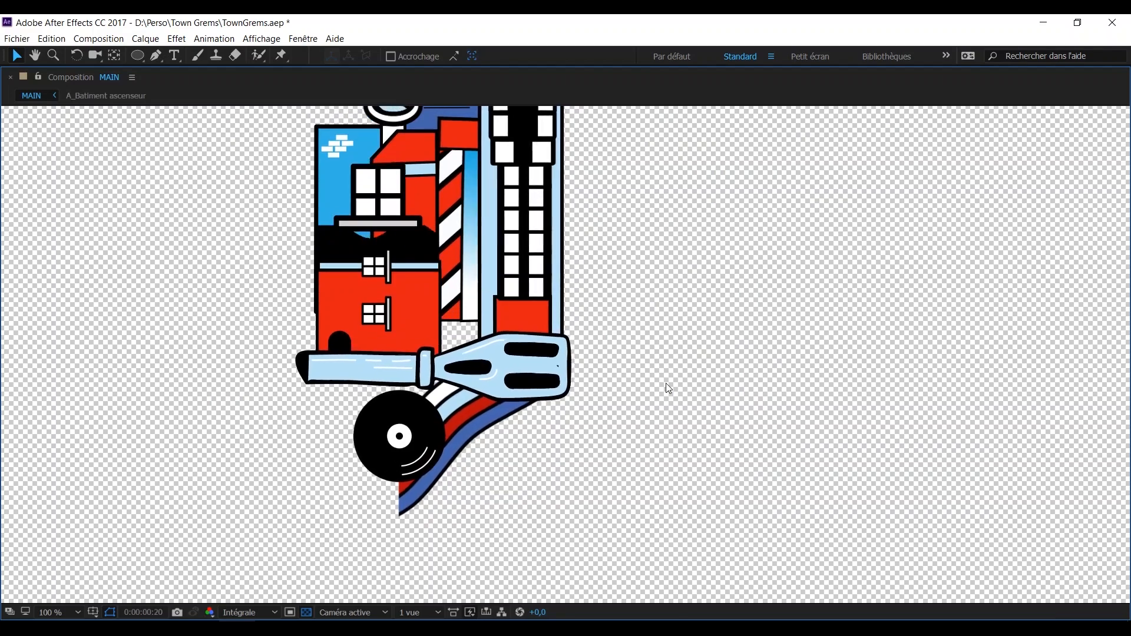
pyautogui.press('space')
pyautogui.moveTo(673, 337); pyautogui.dragTo(732, 391)
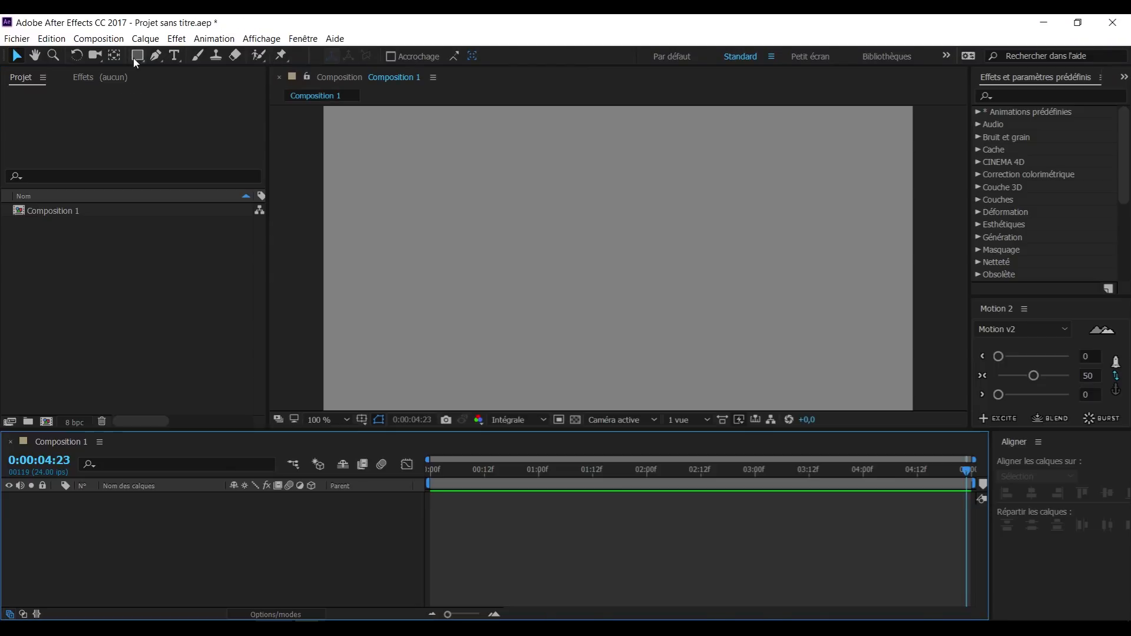
# Draw a long horizontal rectangle with white fill and a 10 px black outline across the middle of Composition 1
pyautogui.click(135, 55)
pyautogui.moveTo(410, 208)
pyautogui.mouseDown()
pyautogui.moveTo(736, 295)
pyautogui.moveTo(824, 305)
pyautogui.moveTo(836, 270)
pyautogui.mouseUp()
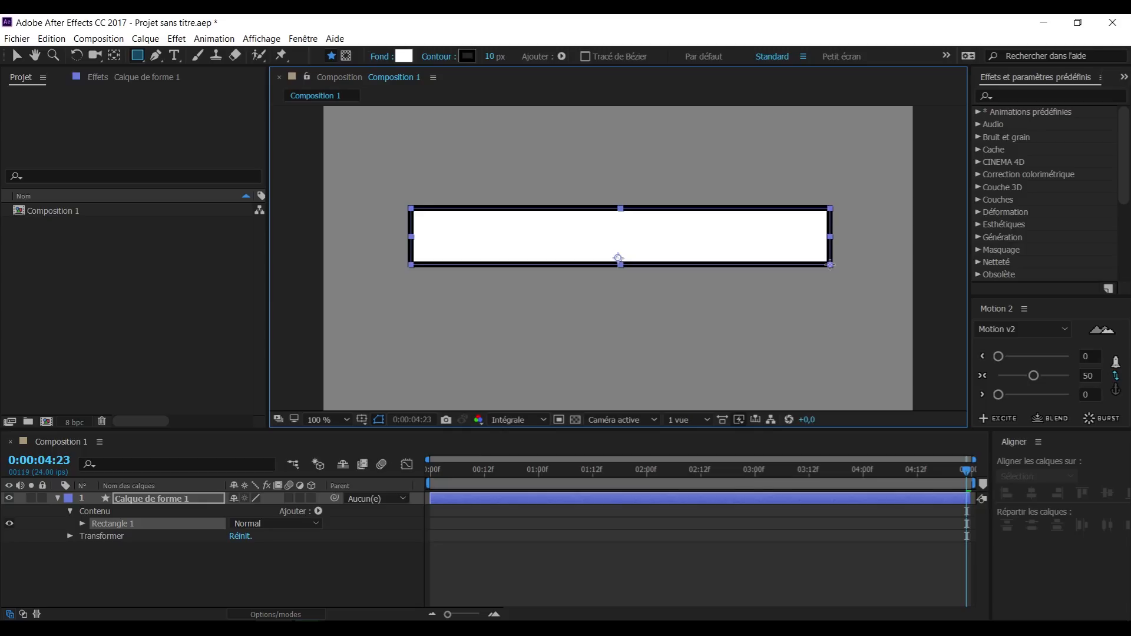
pyautogui.click(17, 55)
pyautogui.click(581, 567)
# Find the Onde progressive effect by searching "onde" and apply it to the white rectangle
pyautogui.click(1025, 96)
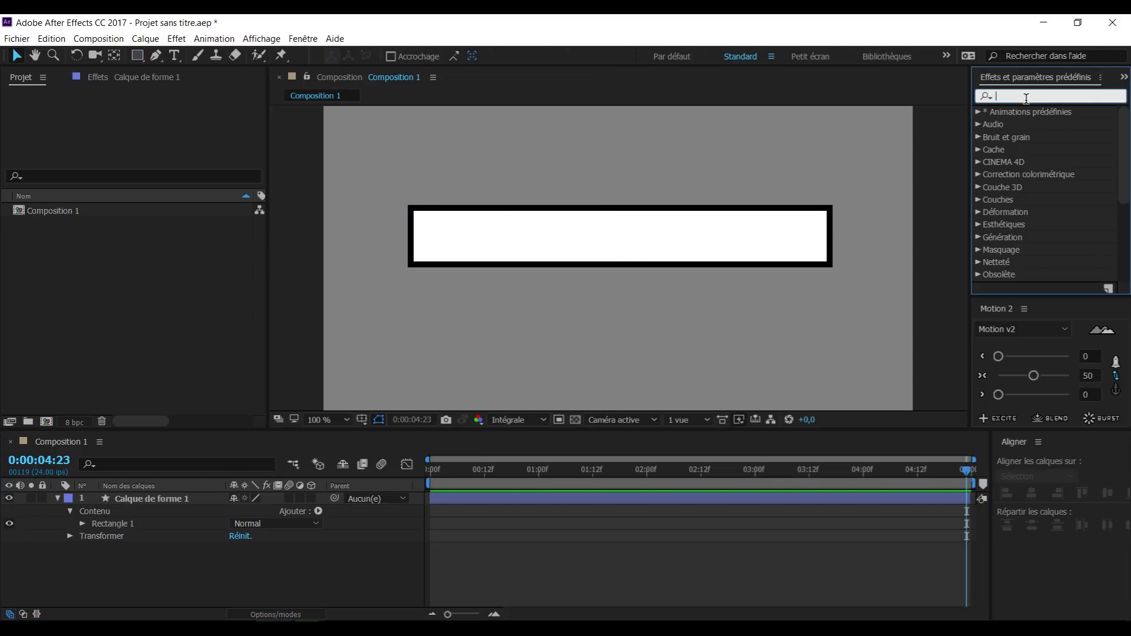
pyautogui.write('o,nde')
pyautogui.press('BackSpace')
pyautogui.write('nde')
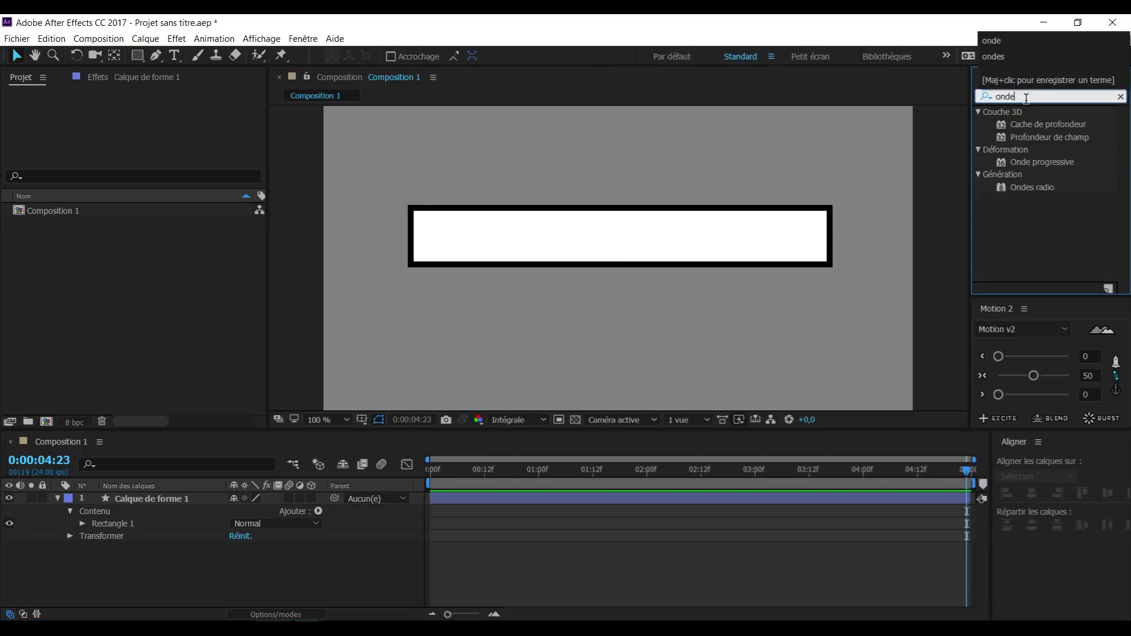
pyautogui.click(1036, 189)
pyautogui.moveTo(1040, 162); pyautogui.dragTo(581, 231)
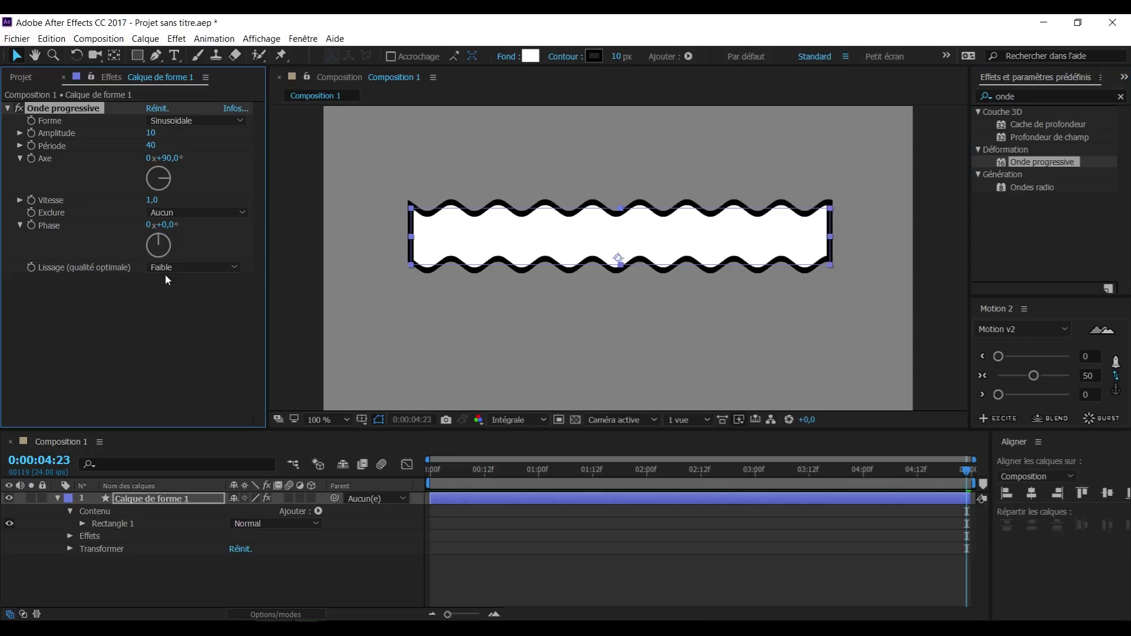
# Set the wave effect's Période to 84 and Amplitude to 12
pyautogui.moveTo(152, 146); pyautogui.dragTo(363, 159)
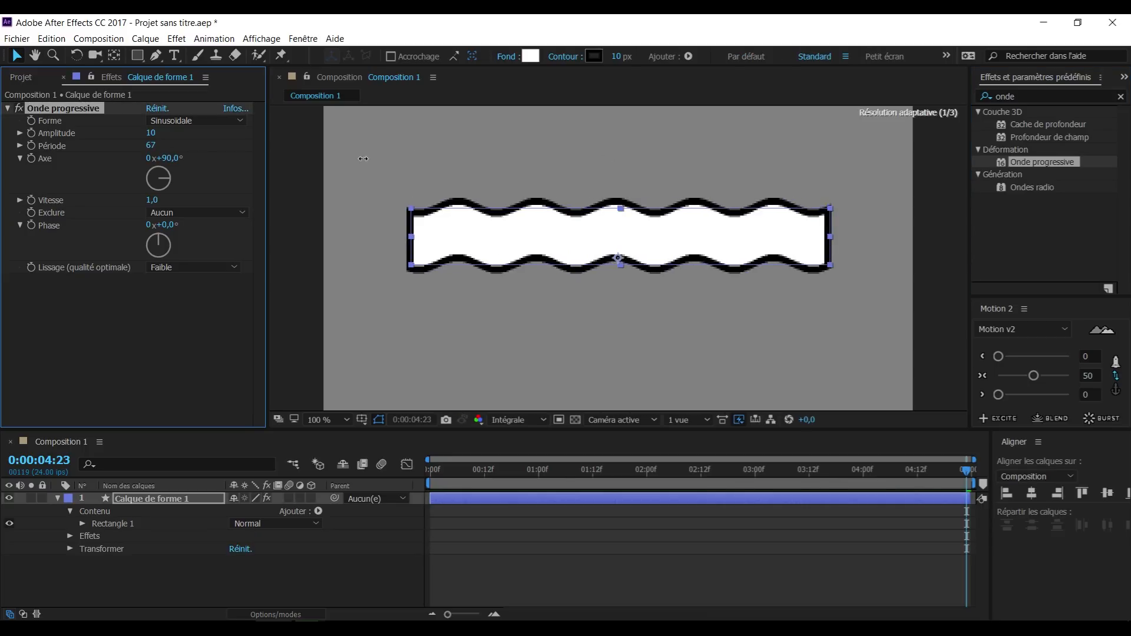
pyautogui.moveTo(150, 134); pyautogui.dragTo(302, 174)
pyautogui.click(391, 558)
# Draw an unfilled rectangular frame with a 10 px black outline on a new layer and centre it in the composition
pyautogui.press('q')
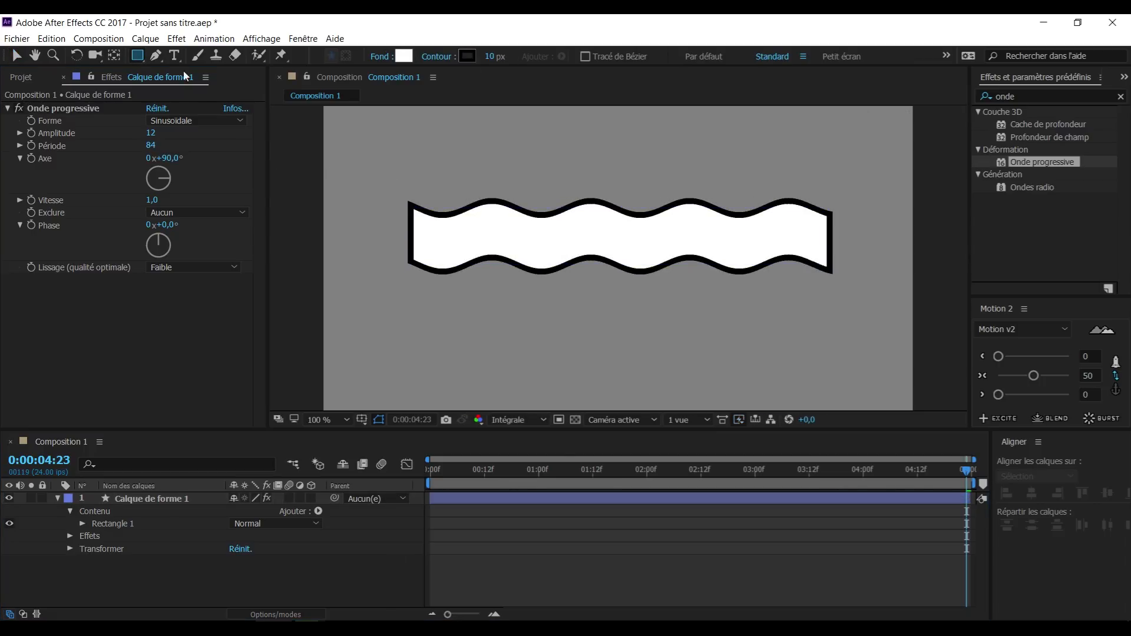
pyautogui.keyDown('alt'); pyautogui.click(407, 57); pyautogui.keyUp('alt')
pyautogui.moveTo(486, 141)
pyautogui.mouseDown()
pyautogui.moveTo(716, 321)
pyautogui.moveTo(702, 323)
pyautogui.mouseUp()
pyautogui.click(1115, 390)
pyautogui.click(1036, 497)
pyautogui.click(1107, 495)
# Centre the wavy shape's anchor point and align its layer horizontally and vertically to the composition's centre
pyautogui.click(195, 549)
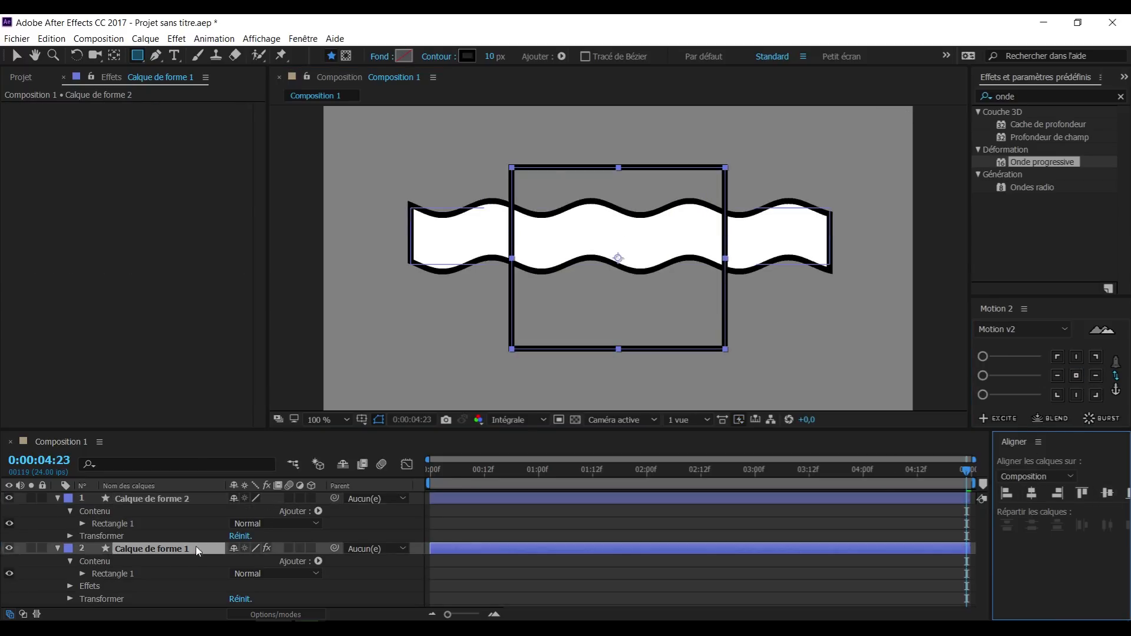
pyautogui.click(1077, 377)
pyautogui.click(1034, 496)
pyautogui.click(1107, 494)
pyautogui.click(699, 560)
pyautogui.press('v')
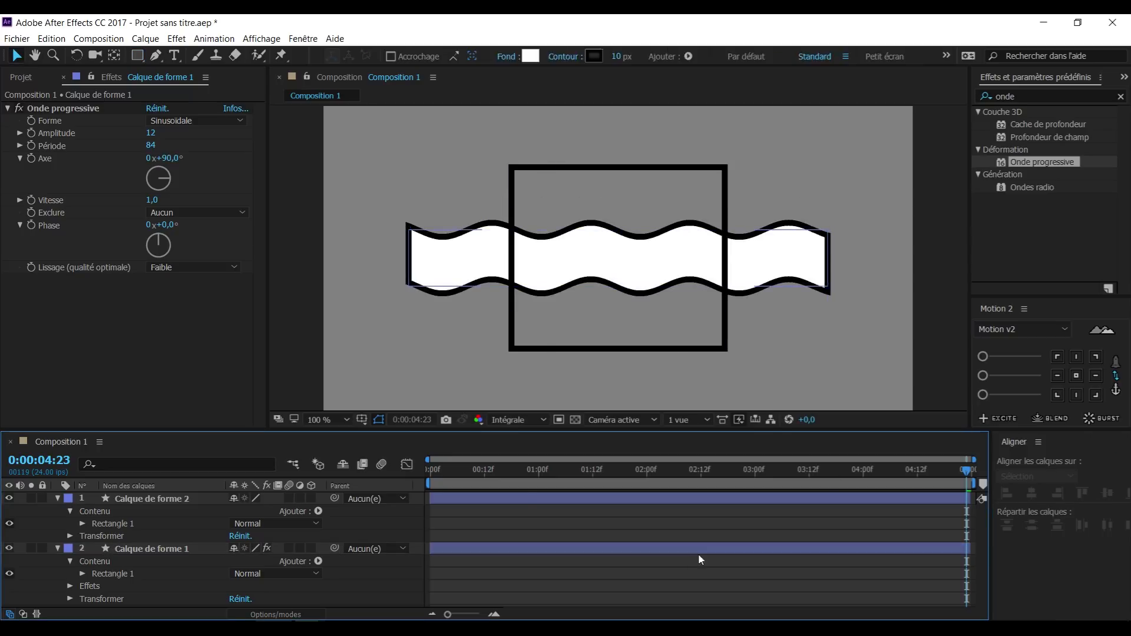
pyautogui.moveTo(875, 269); pyautogui.dragTo(852, 262)
# Rename the frame layer BASE, then collapse and lock it
pyautogui.click(153, 499)
pyautogui.press('Return')
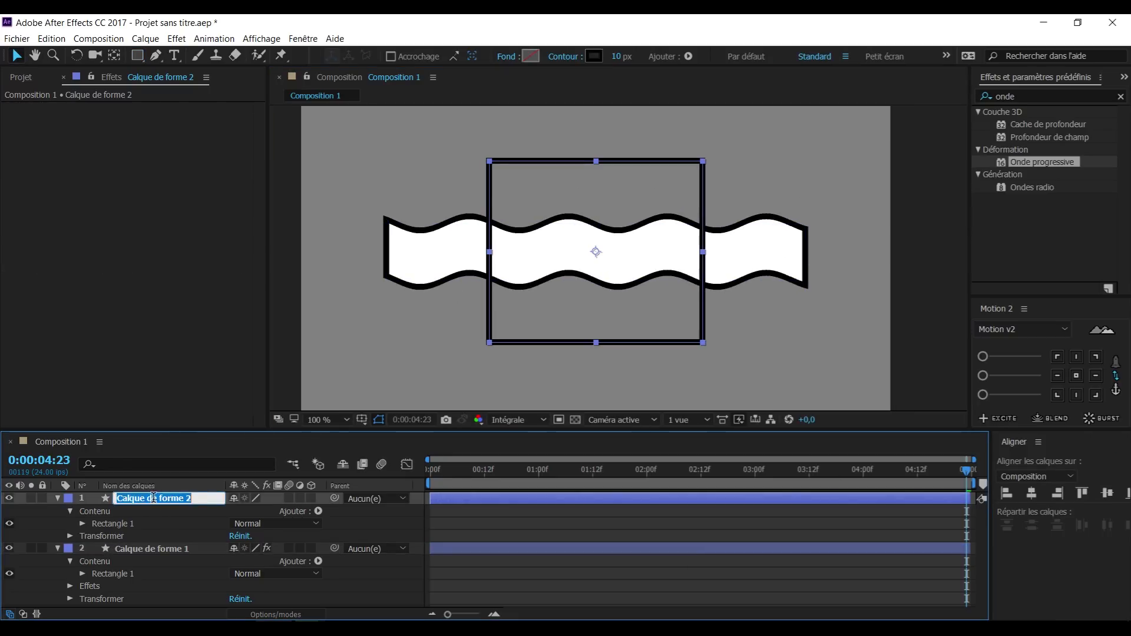
pyautogui.write('BASE')
pyautogui.press('Return')
pyautogui.click(58, 498)
pyautogui.click(43, 498)
# Rename the wavy shape layer Ondes and duplicate it as a layer named Tracé
pyautogui.click(163, 510)
pyautogui.press('Return')
pyautogui.write('Ondes')
pyautogui.press('Return')
pyautogui.hotkey('ctrl', 'd')
pyautogui.press('Return')
pyautogui.write('Tracé')
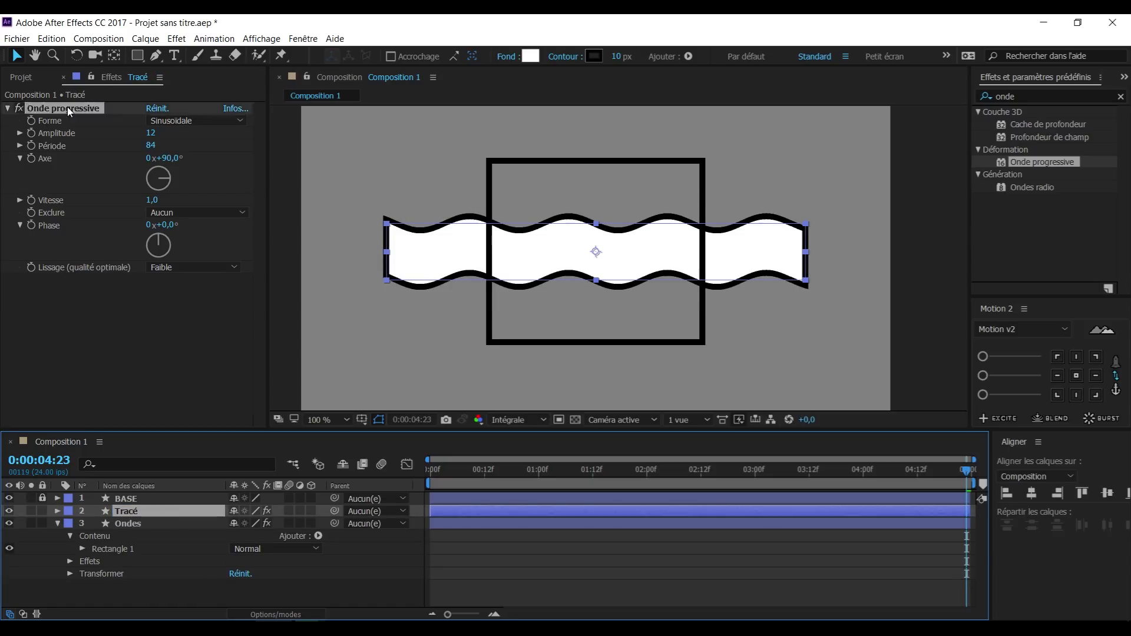
# Remove the Onde progressive effect from the Tracé layer and set its opacity to 55%
pyautogui.press('Delete')
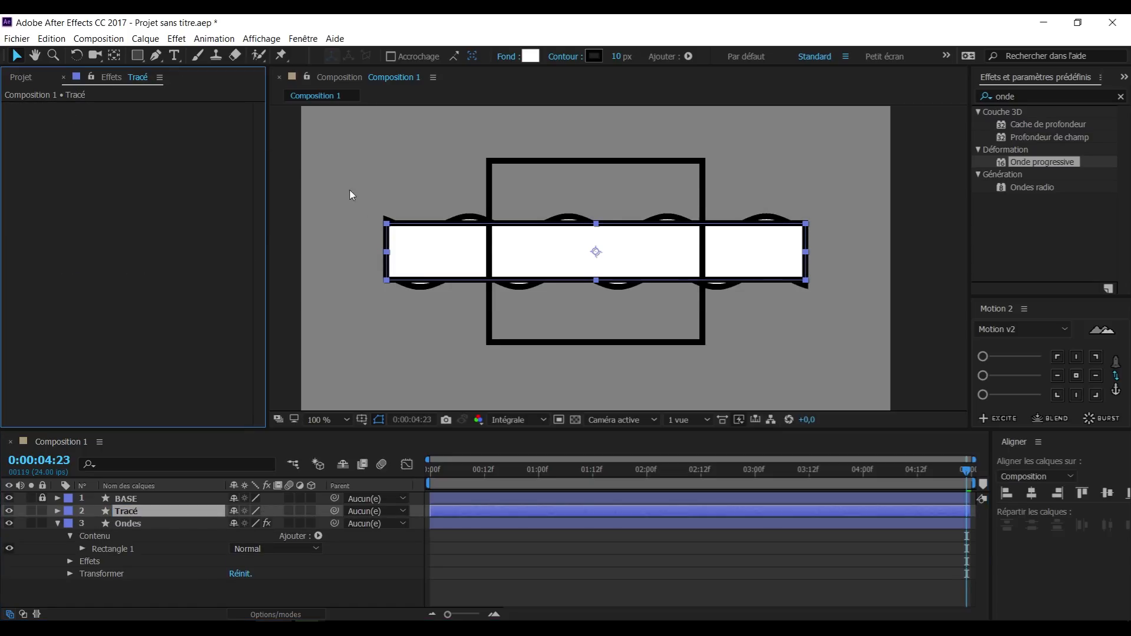
pyautogui.press('t')
pyautogui.moveTo(235, 524); pyautogui.dragTo(210, 526)
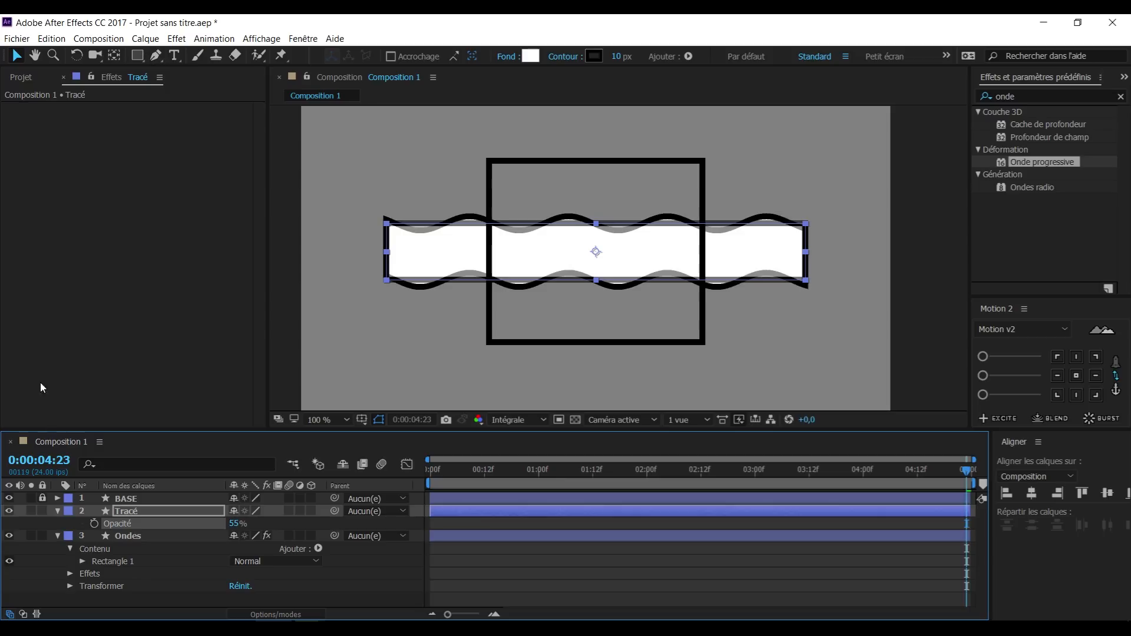
# Convert the Tracé layer's rectangular path to a Bézier path
pyautogui.click(58, 511)
pyautogui.click(69, 524)
pyautogui.click(82, 536)
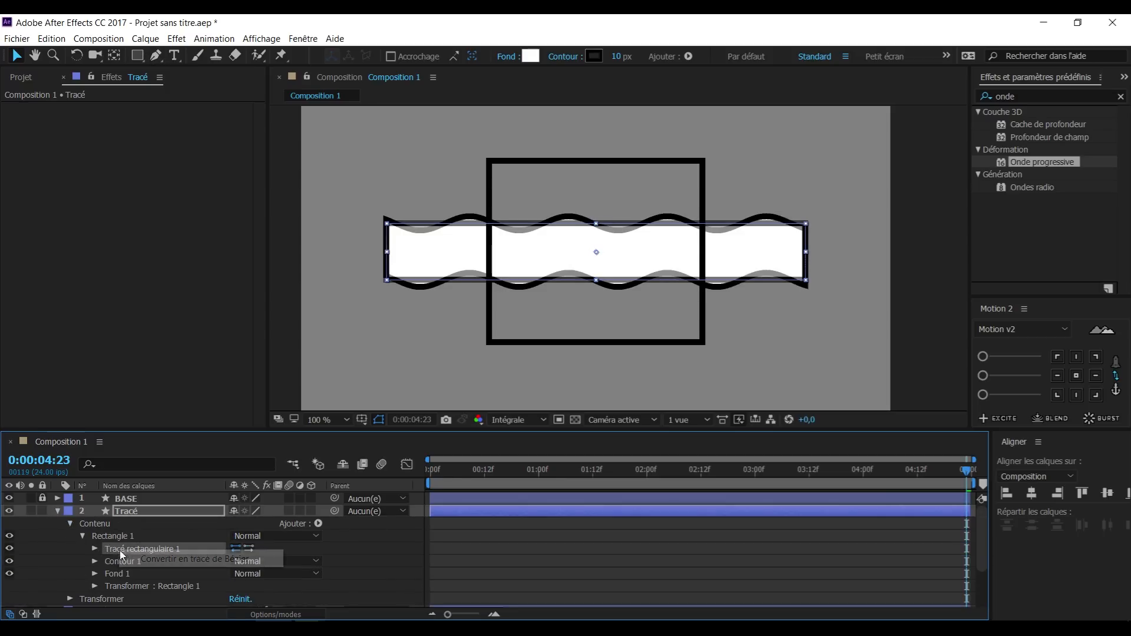
# Add Pen tool vertices along both long edges of the Tracé path at every wave crest and trough
pyautogui.click(156, 56)
pyautogui.scroll(1, 386, 221)
pyautogui.moveTo(388, 250); pyautogui.dragTo(712, 258)
pyautogui.scroll(1, 713, 258)
pyautogui.moveTo(511, 230); pyautogui.dragTo(548, 263)
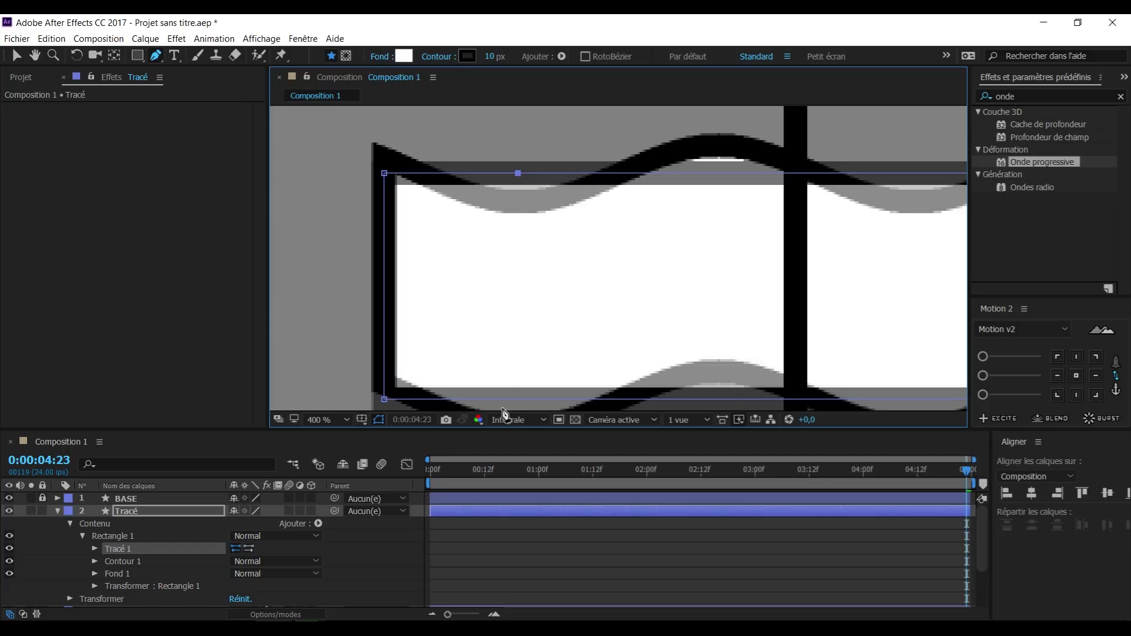
pyautogui.moveTo(719, 178); pyautogui.dragTo(615, 197)
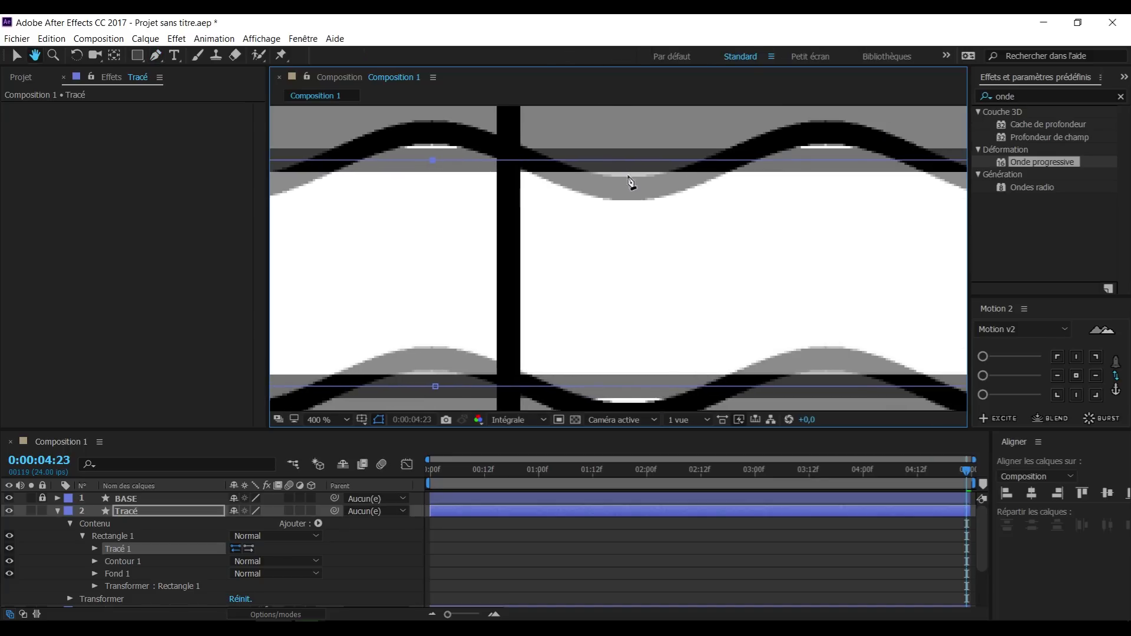
pyautogui.click(630, 386)
pyautogui.moveTo(824, 389); pyautogui.dragTo(618, 381)
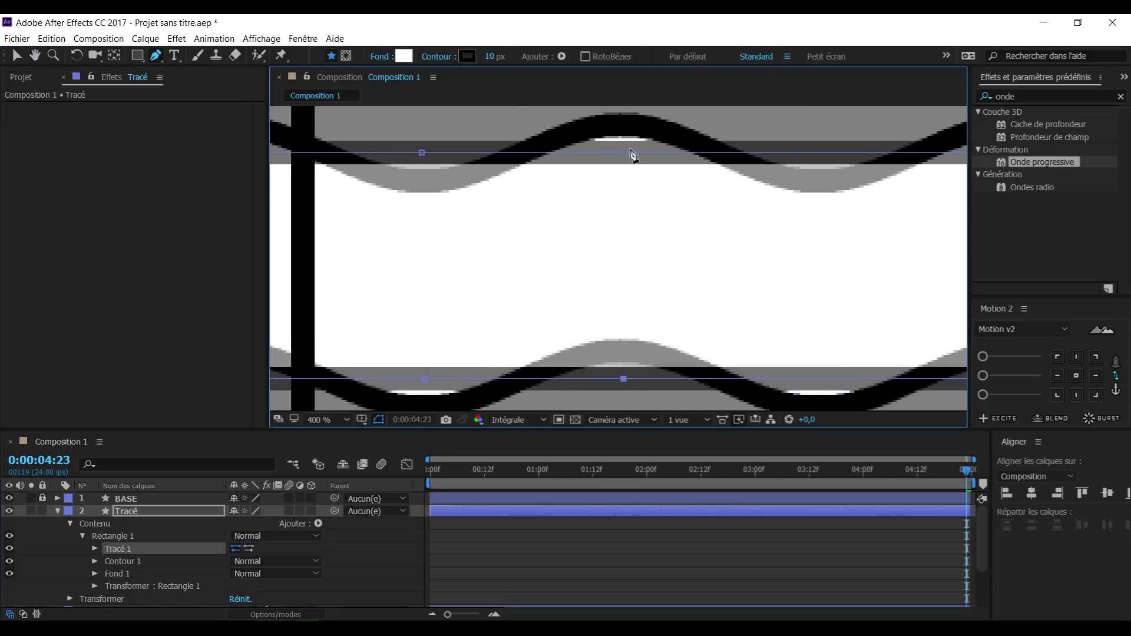
pyautogui.moveTo(917, 247); pyautogui.dragTo(761, 246)
pyautogui.moveTo(855, 385); pyautogui.dragTo(698, 384)
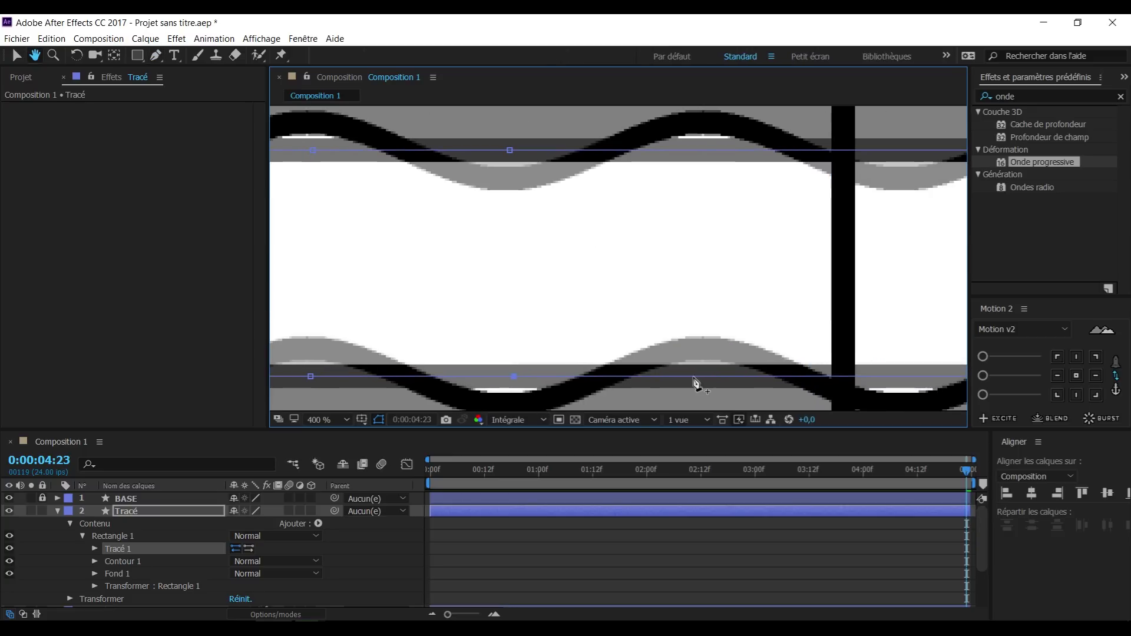
pyautogui.moveTo(867, 190); pyautogui.dragTo(675, 202)
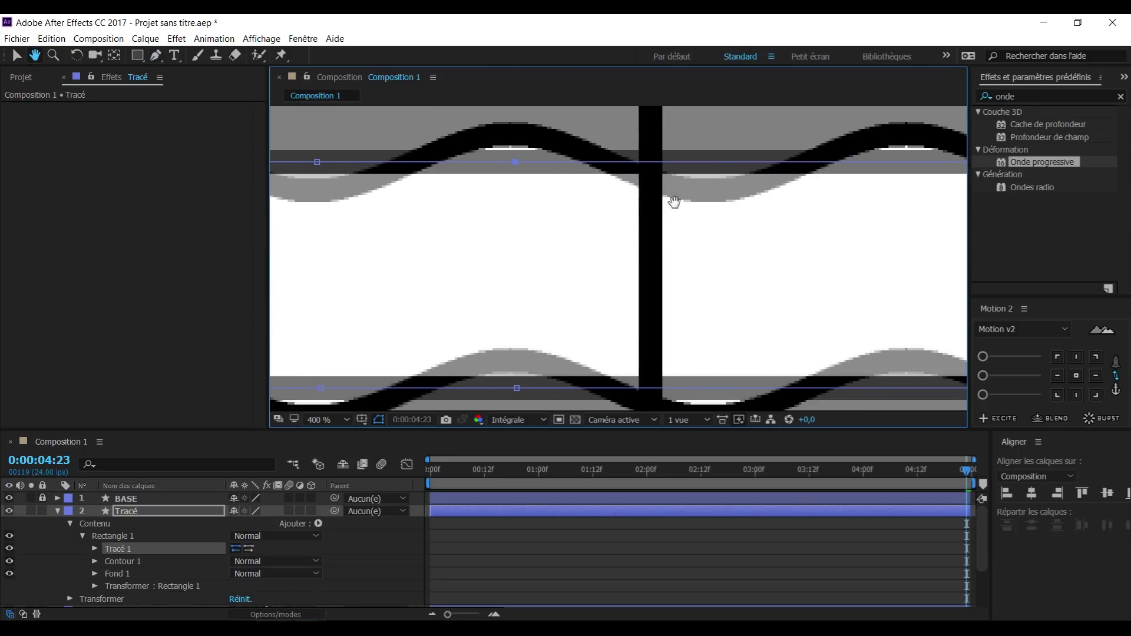
pyautogui.moveTo(926, 391); pyautogui.dragTo(725, 396)
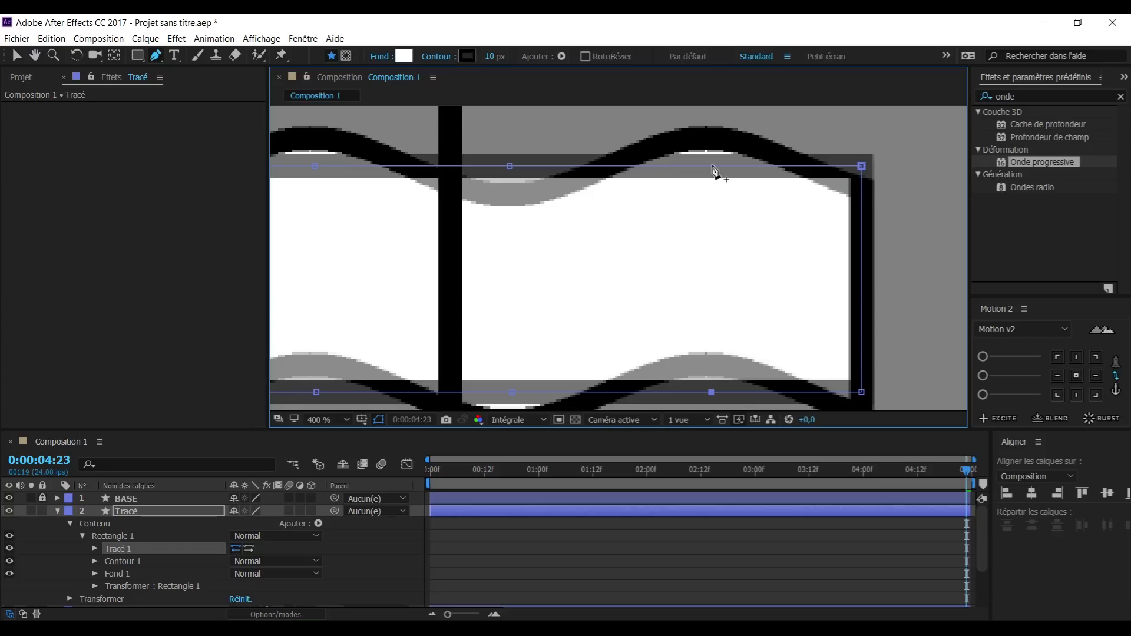
# Lower the Tracé path's trough vertices on both long edges until they match the troughs of the wave beneath
pyautogui.moveTo(763, 325); pyautogui.dragTo(823, 286)
pyautogui.scroll(-1, 737, 283)
pyautogui.moveTo(420, 260); pyautogui.dragTo(839, 272)
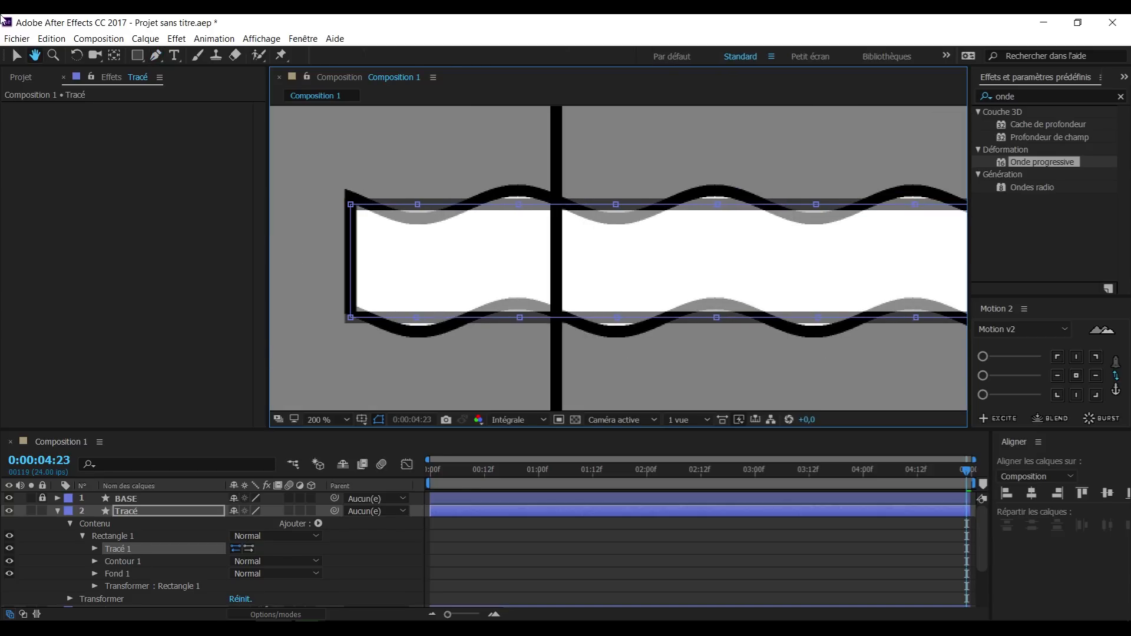
pyautogui.click(17, 56)
pyautogui.moveTo(394, 185); pyautogui.dragTo(433, 348)
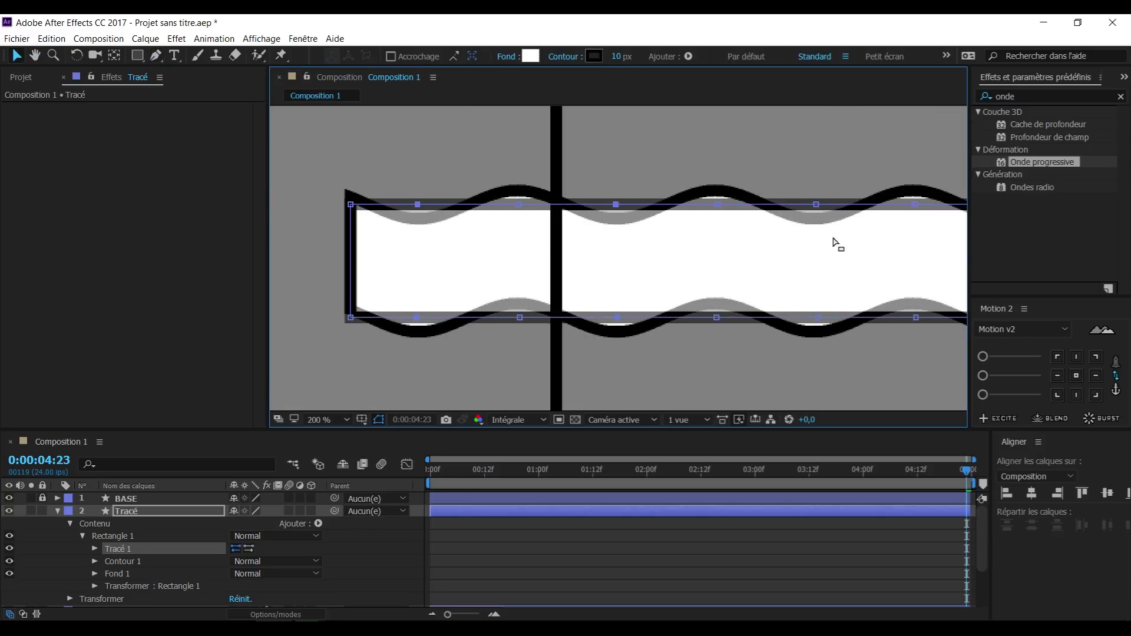
pyautogui.moveTo(880, 337); pyautogui.dragTo(639, 344)
pyautogui.press('Down')
pyautogui.press('Down')
pyautogui.press('Down')
pyautogui.press('Down')
pyautogui.press('Down')
pyautogui.press('Down')
pyautogui.press('Down')
pyautogui.press('Down')
pyautogui.press('Down')
pyautogui.press('Down')
pyautogui.press('Down')
pyautogui.press('Down')
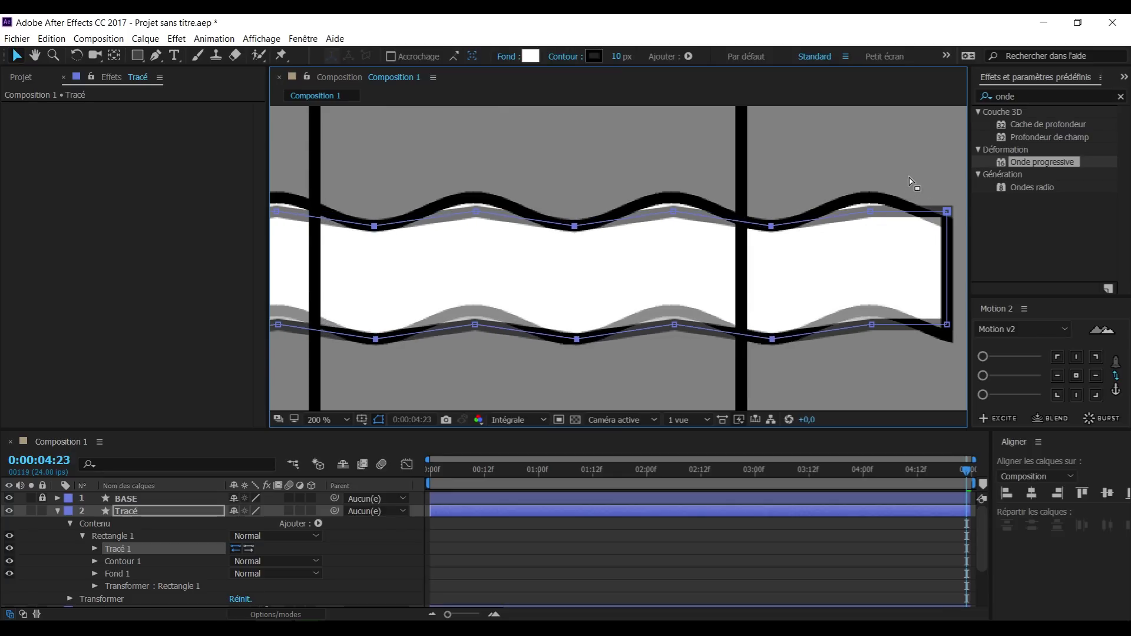
# Raise the Tracé path's crest vertices on both long edges to match the crests of the wave beneath
pyautogui.moveTo(399, 166); pyautogui.dragTo(504, 404)
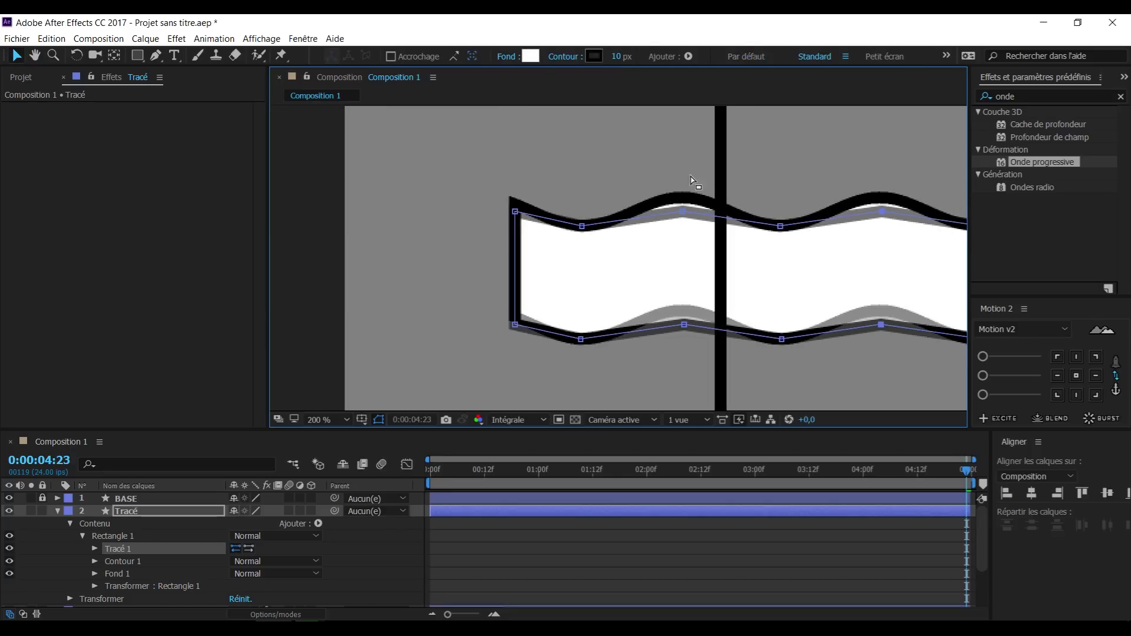
pyautogui.press('Up')
pyautogui.press('Up')
pyautogui.press('Up')
pyautogui.press('Up')
pyautogui.press('Up')
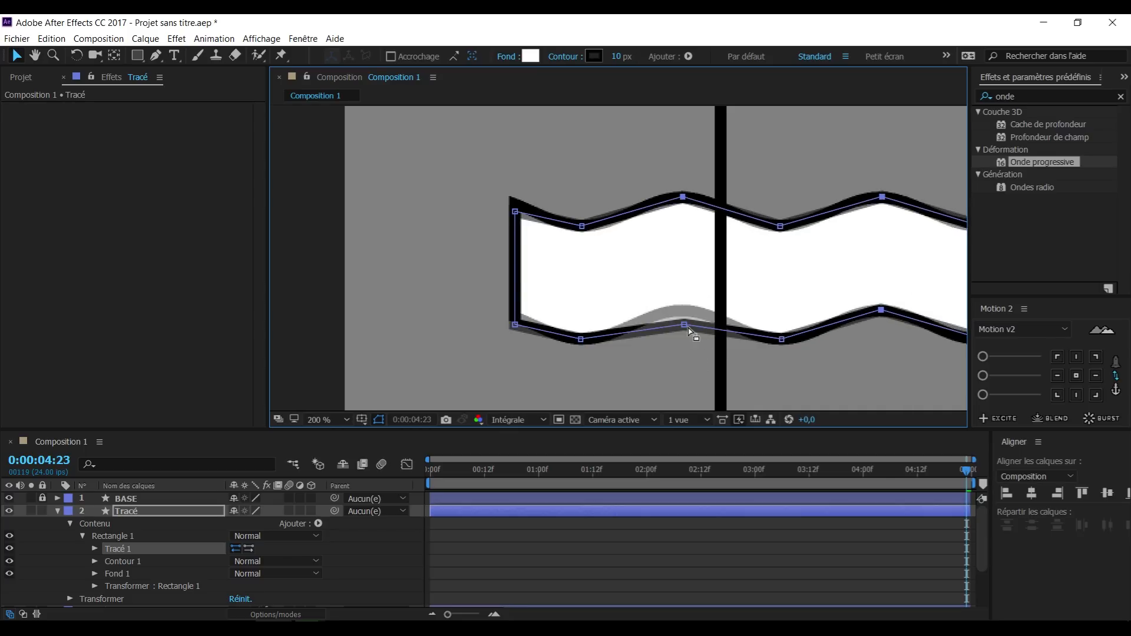
# Adjust the Tracé path's end corners to the wave, lowering the pair at one end and raising the opposite pair
pyautogui.moveTo(662, 302); pyautogui.dragTo(333, 280)
pyautogui.moveTo(942, 301); pyautogui.dragTo(668, 275)
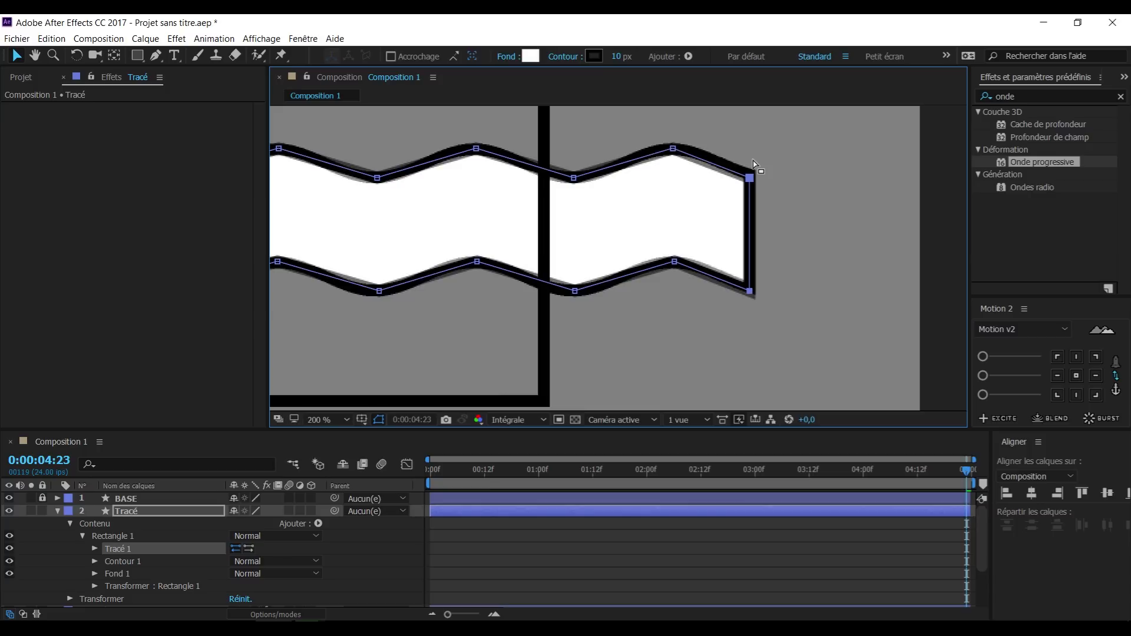
pyautogui.moveTo(400, 218); pyautogui.dragTo(748, 230)
pyautogui.moveTo(378, 254); pyautogui.dragTo(727, 267)
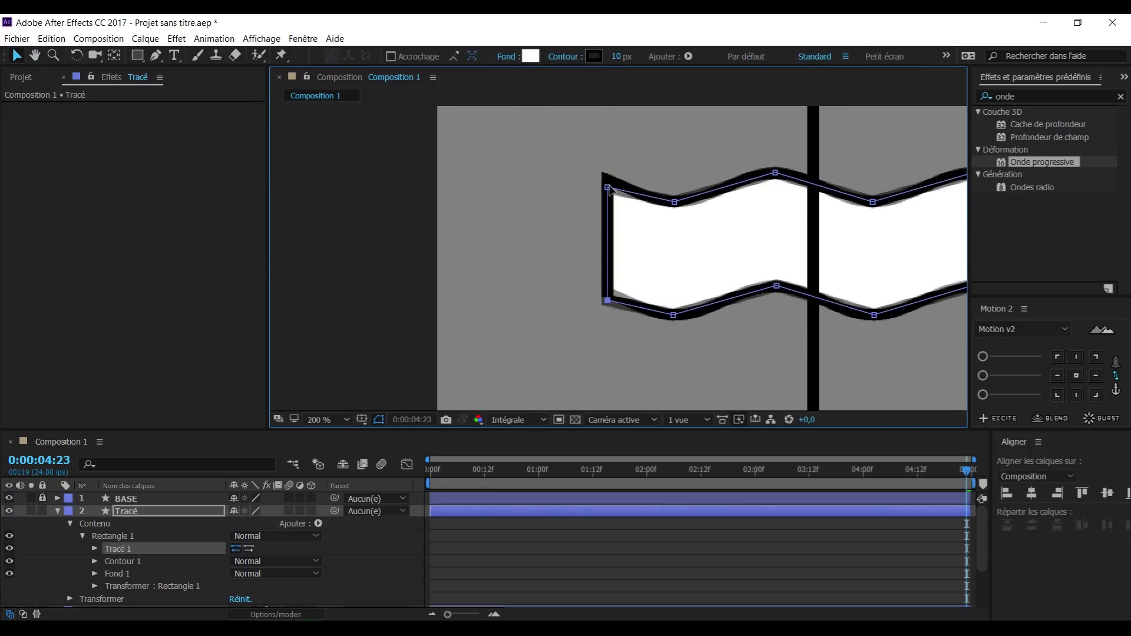
pyautogui.moveTo(610, 186); pyautogui.dragTo(484, 177)
# Convert all vertices of the Tracé path to smooth points so its zigzag edges become curved waves
pyautogui.press('g')
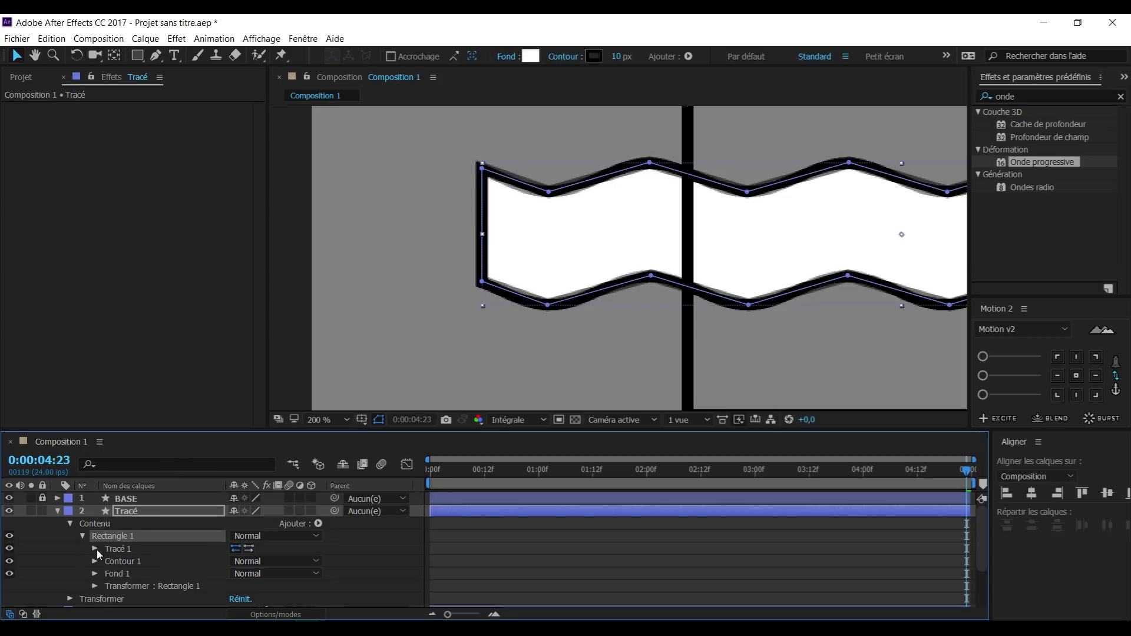
pyautogui.click(94, 548)
pyautogui.click(156, 55)
pyautogui.keyDown('alt'); pyautogui.click(549, 192); pyautogui.keyUp('alt')
pyautogui.moveTo(864, 270); pyautogui.dragTo(578, 262)
pyautogui.moveTo(854, 260); pyautogui.dragTo(762, 262)
pyautogui.click(18, 56)
# Delete the Ondes layer and set the Tracé layer's opacity to 100%
pyautogui.click(158, 526)
pyautogui.click(57, 511)
pyautogui.click(133, 521)
pyautogui.press('Delete')
pyautogui.click(150, 513)
pyautogui.press('t')
pyautogui.press('Home')
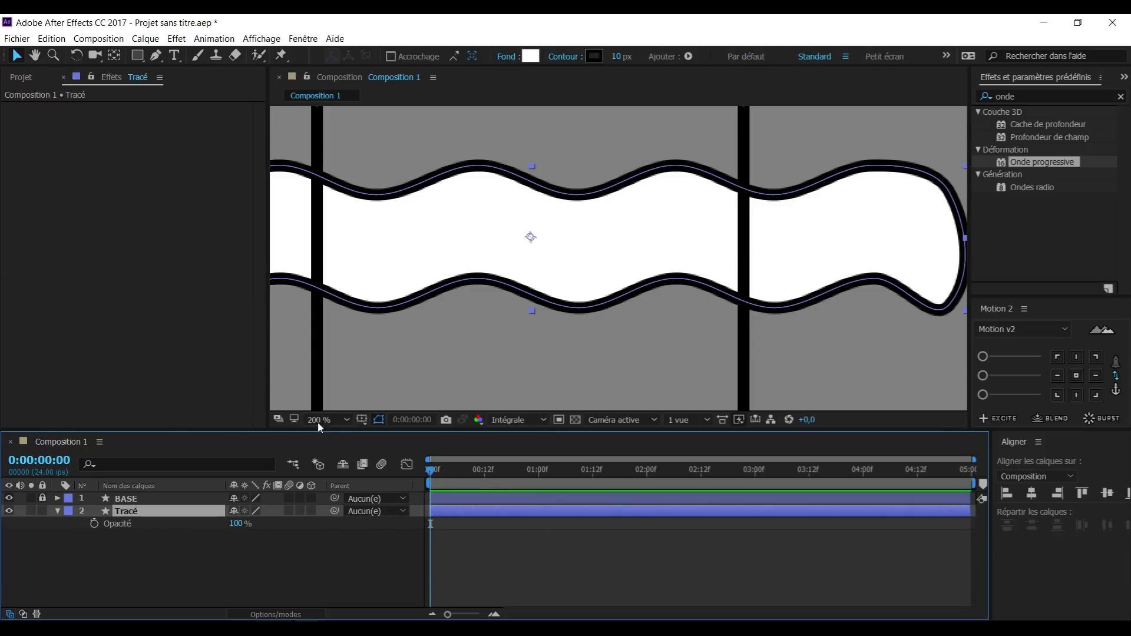
# Unlock the BASE layer and set its rectangle size to 263 by 223.8
pyautogui.scroll(-1, 318, 421)
pyautogui.click(118, 499)
pyautogui.click(43, 498)
pyautogui.click(57, 498)
pyautogui.click(82, 524)
pyautogui.click(95, 536)
pyautogui.moveTo(251, 547); pyautogui.dragTo(195, 567)
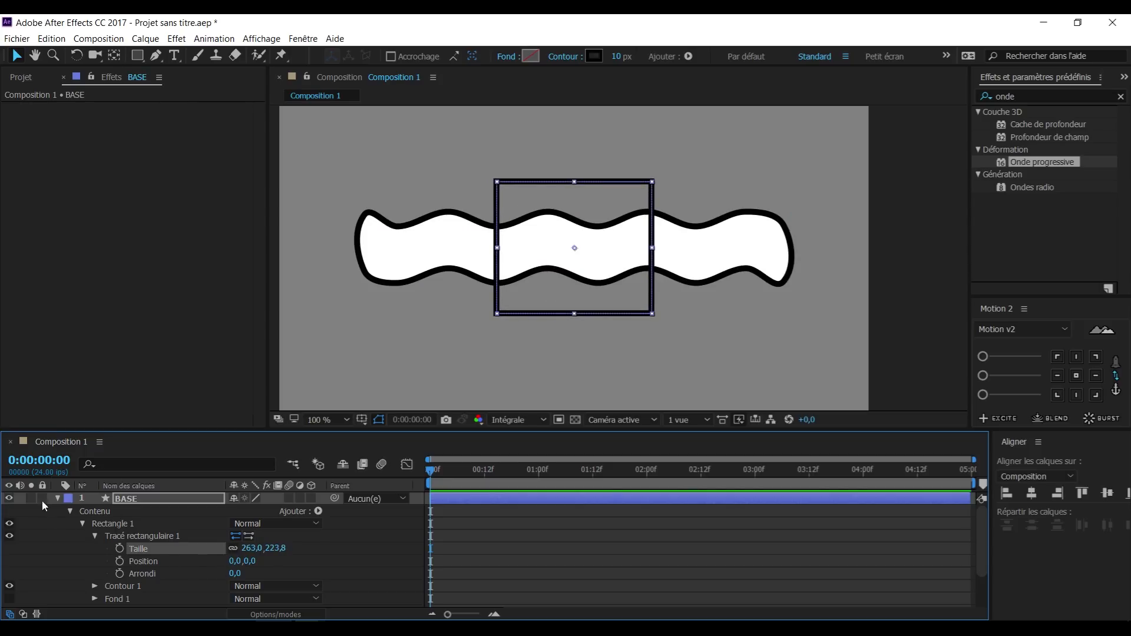
pyautogui.click(57, 498)
# Separate the Tracé layer's position dimensions and animate X Position from 657 at 0:00:00:00 to 319 at 0:00:04:23
pyautogui.click(146, 511)
pyautogui.rightClick(120, 524)
pyautogui.click(164, 419)
pyautogui.moveTo(240, 523); pyautogui.dragTo(358, 528)
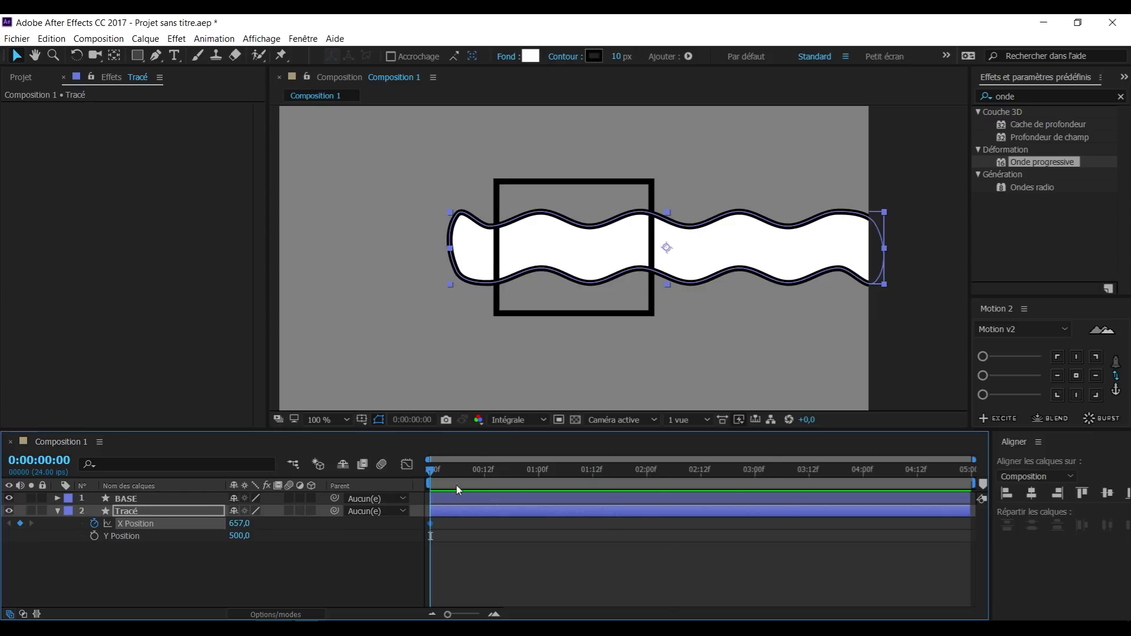
pyautogui.moveTo(246, 528); pyautogui.dragTo(9, 530)
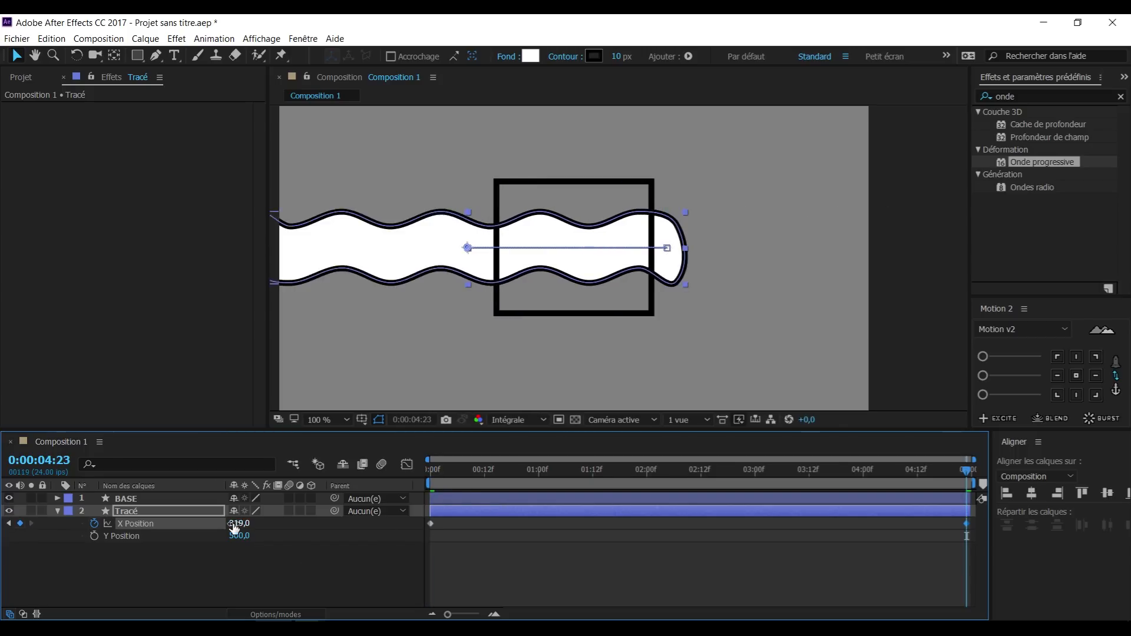
pyautogui.press('Home')
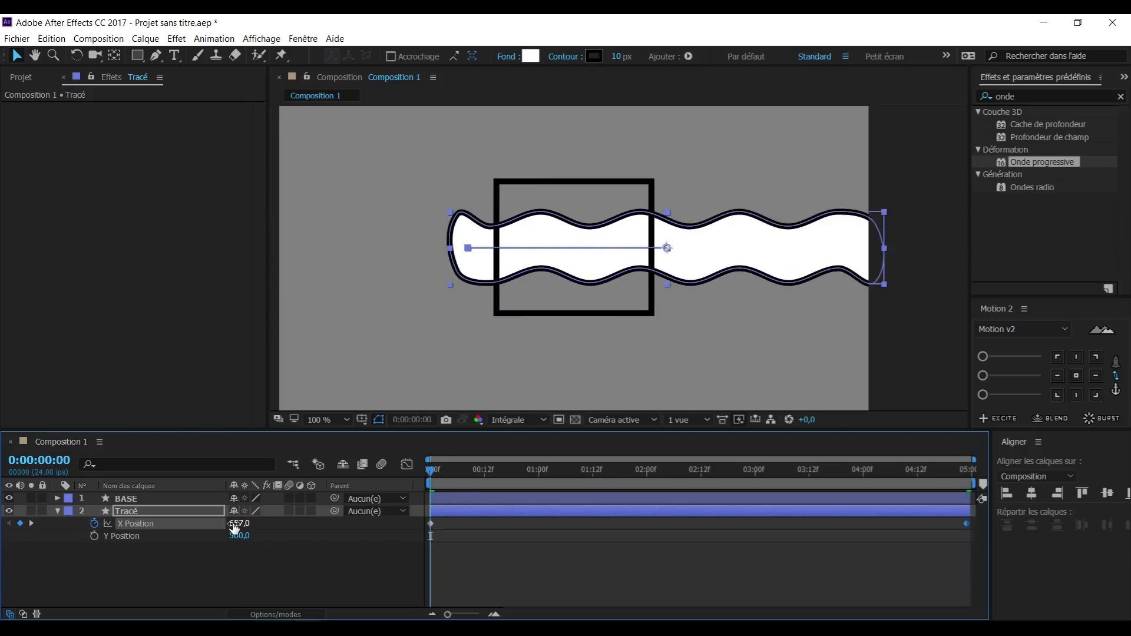
pyautogui.click(341, 536)
# Duplicate the Tracé layer and make the copy start at 0:00:04:23
pyautogui.click(186, 510)
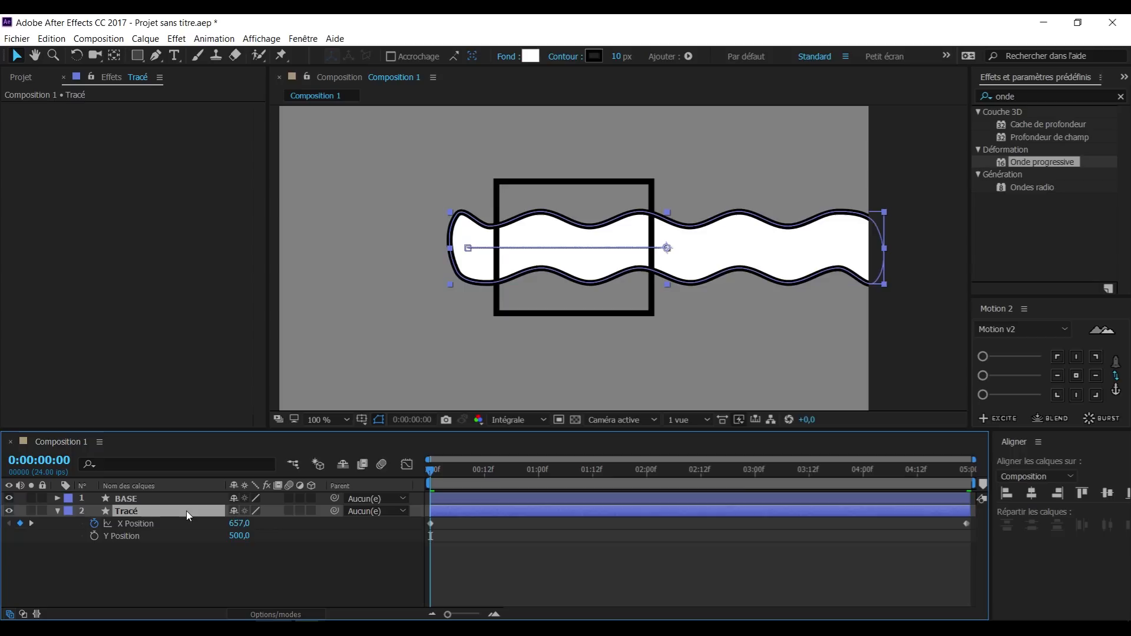
pyautogui.hotkey('ctrl', 'd')
pyautogui.press('End')
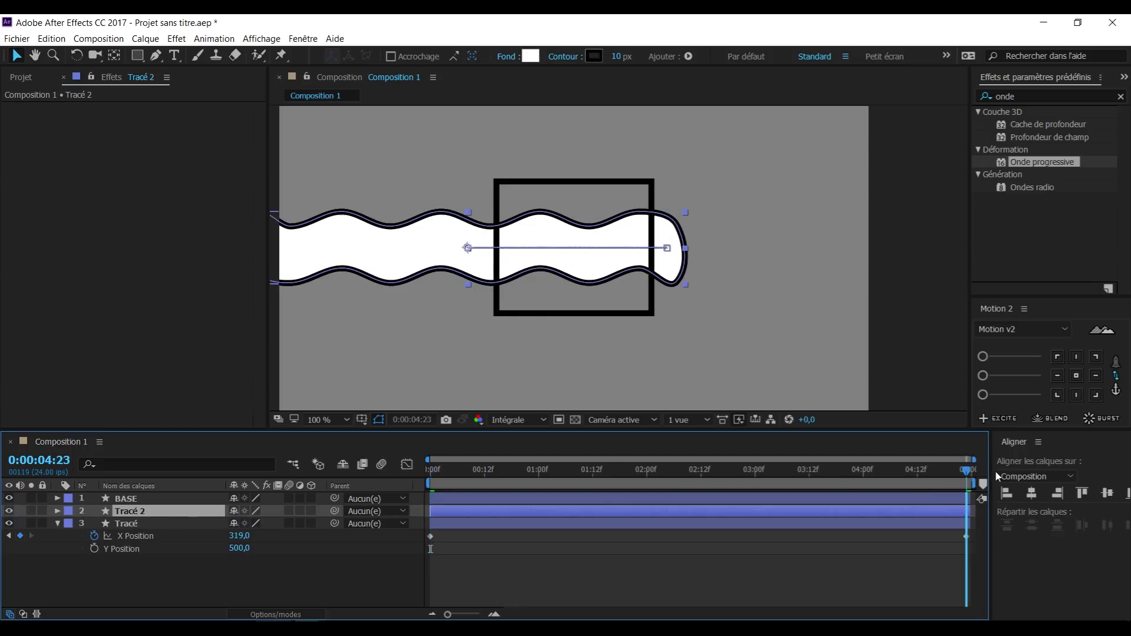
pyautogui.press('[')
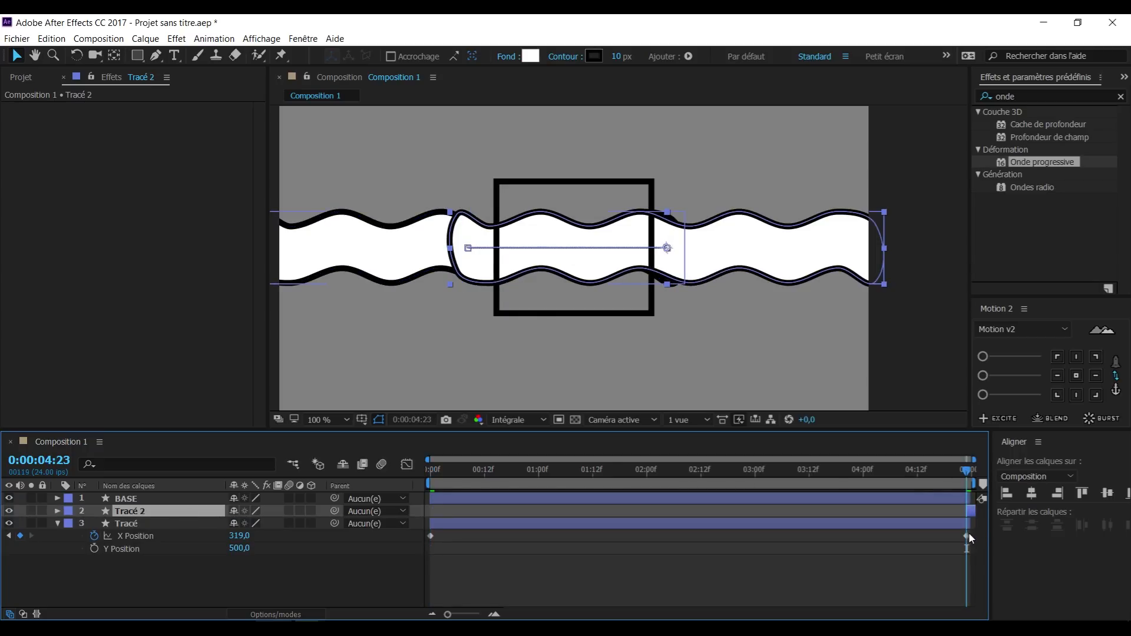
pyautogui.moveTo(428, 460); pyautogui.dragTo(901, 461)
pyautogui.press('t')
pyautogui.moveTo(238, 529); pyautogui.dragTo(267, 524)
pyautogui.click(164, 510)
pyautogui.press('Delete')
pyautogui.hotkey('ctrl', 'z')
# Expand the Tracé layer's contents and select its Tracé 1 path to edit the vertices
pyautogui.click(279, 552)
pyautogui.click(94, 524)
pyautogui.click(58, 524)
pyautogui.click(58, 523)
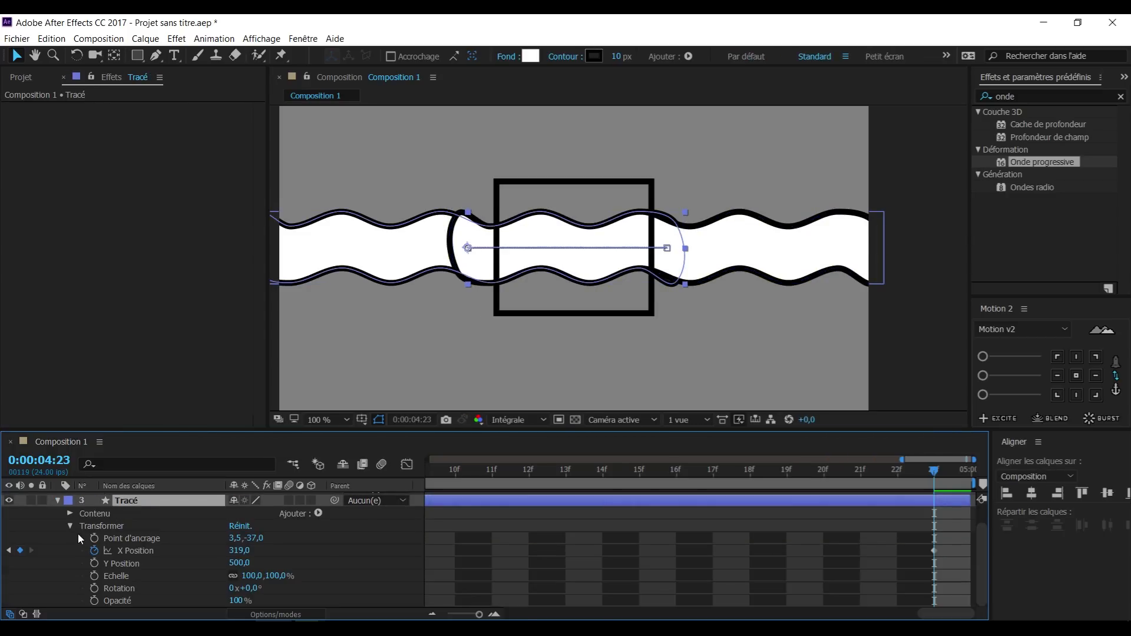
pyautogui.click(69, 525)
pyautogui.click(95, 561)
pyautogui.click(129, 560)
pyautogui.press('.')
pyautogui.click(736, 195)
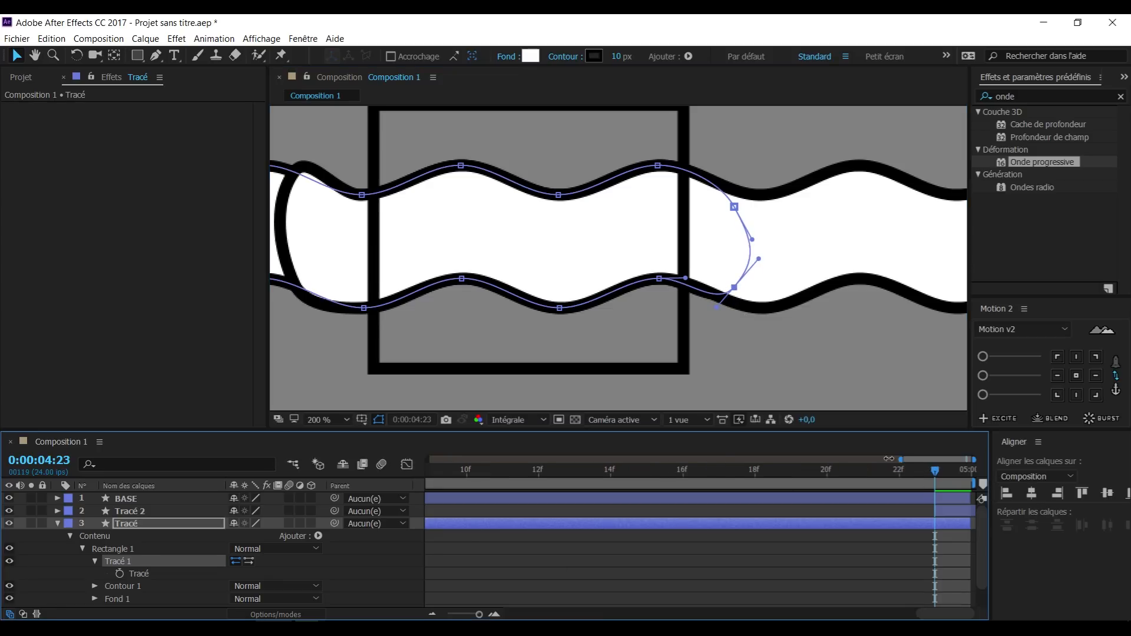
# Shift the Tracé path's crest vertices inside the frame slightly so they match the wave at the first X Position keyframe
pyautogui.moveTo(905, 459); pyautogui.dragTo(202, 444)
pyautogui.press('u')
pyautogui.press('j')
pyautogui.press('k')
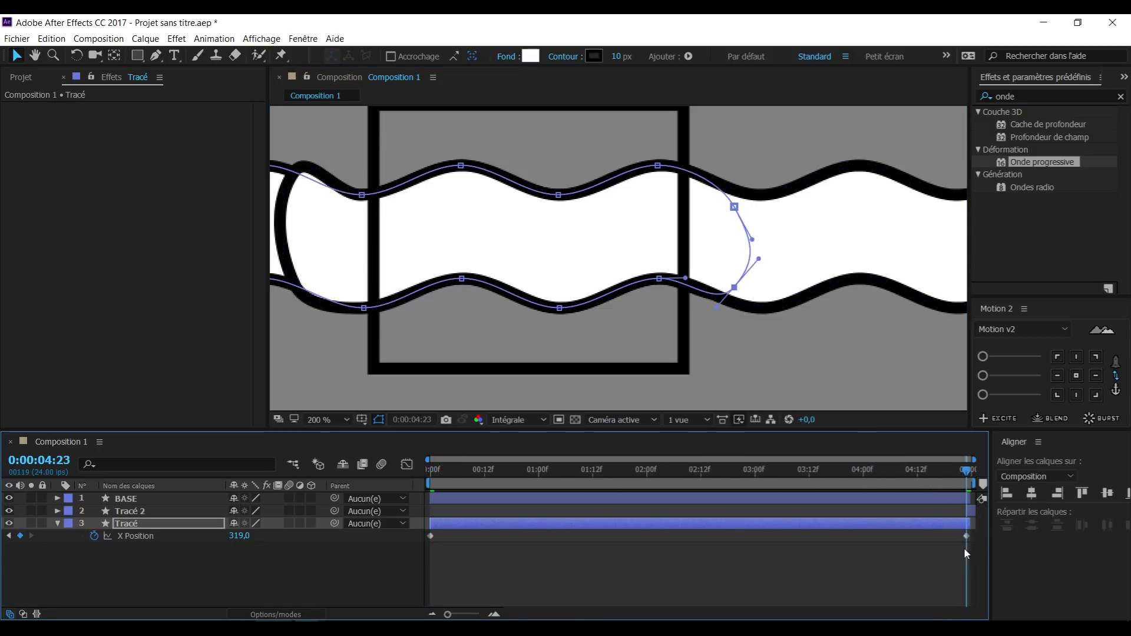
pyautogui.click(658, 165)
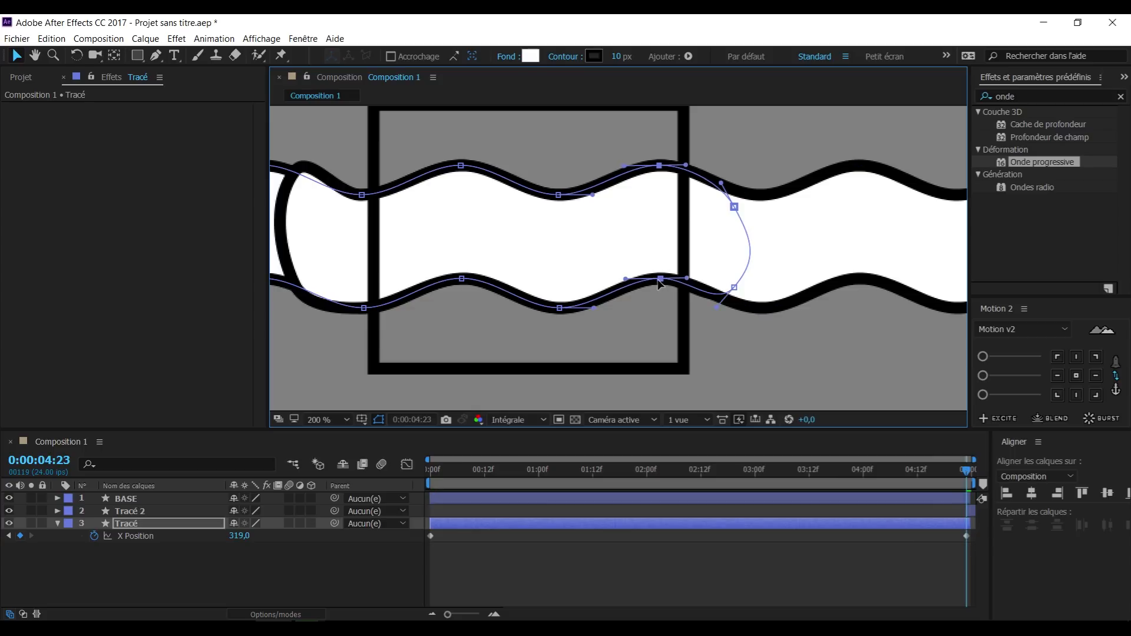
pyautogui.press('j')
pyautogui.press('k')
pyautogui.press('j')
pyautogui.press('k')
pyautogui.press('j')
pyautogui.press('k')
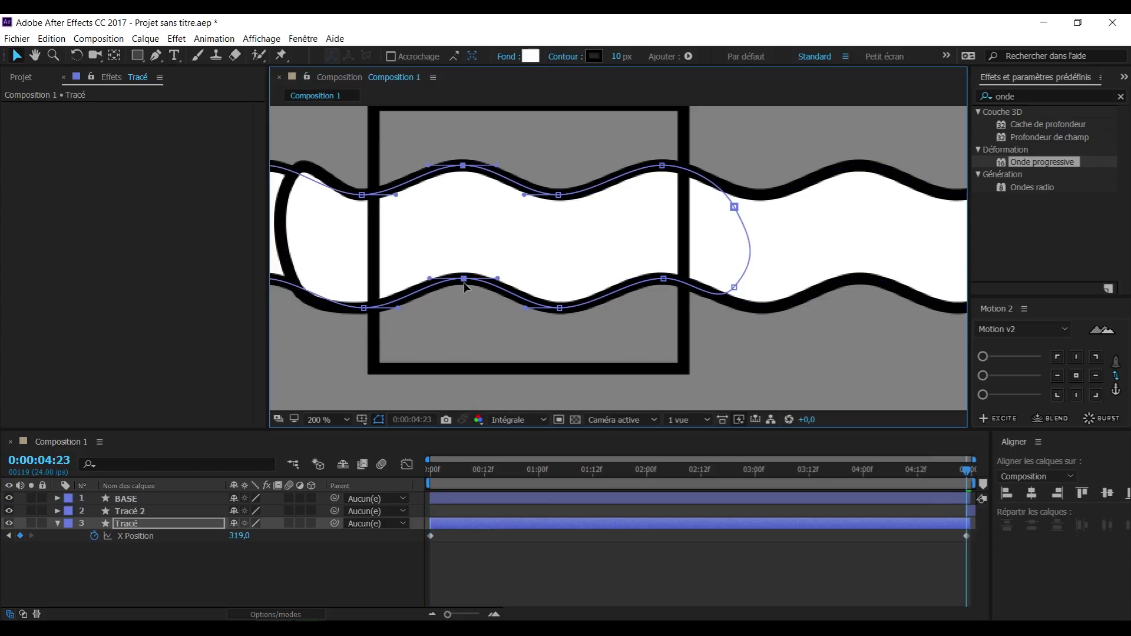
# Shift the trough vertices at the frame's middle slightly, comparing the wave at the first and last keyframes
pyautogui.press('j')
pyautogui.press('k')
pyautogui.press('j')
pyautogui.press('k')
pyautogui.press('j')
pyautogui.press('k')
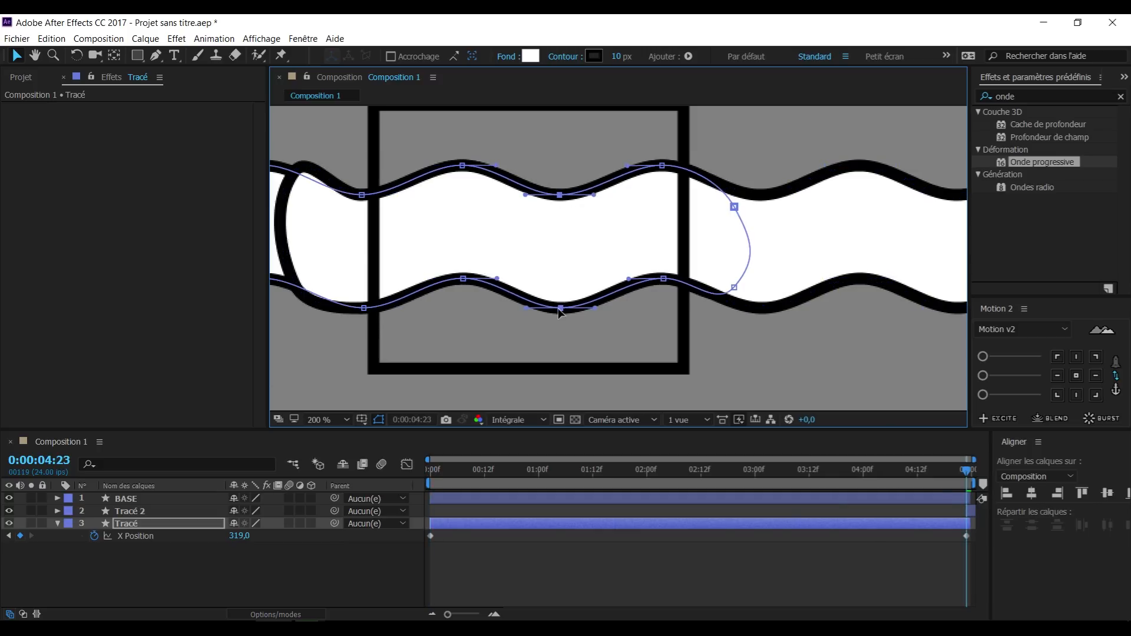
pyautogui.press('j')
pyautogui.press('k')
pyautogui.press('j')
# Delete the Tracé 2 layer and move the last X Position keyframe of Tracé one frame later
pyautogui.click(912, 486)
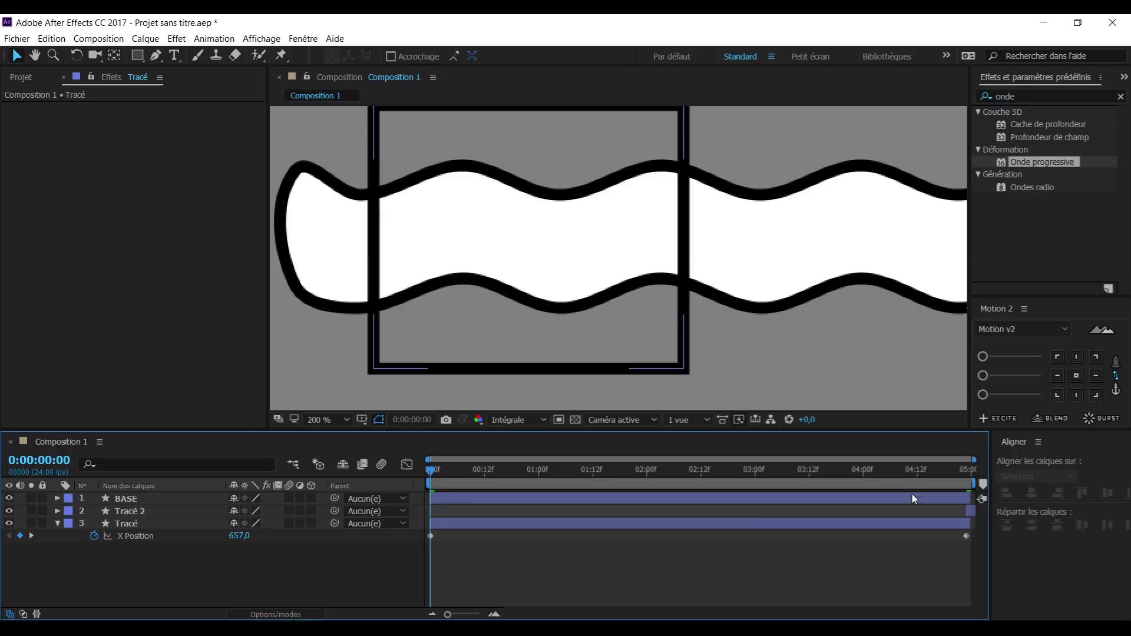
pyautogui.click(965, 508)
pyautogui.press('Delete')
pyautogui.press('space')
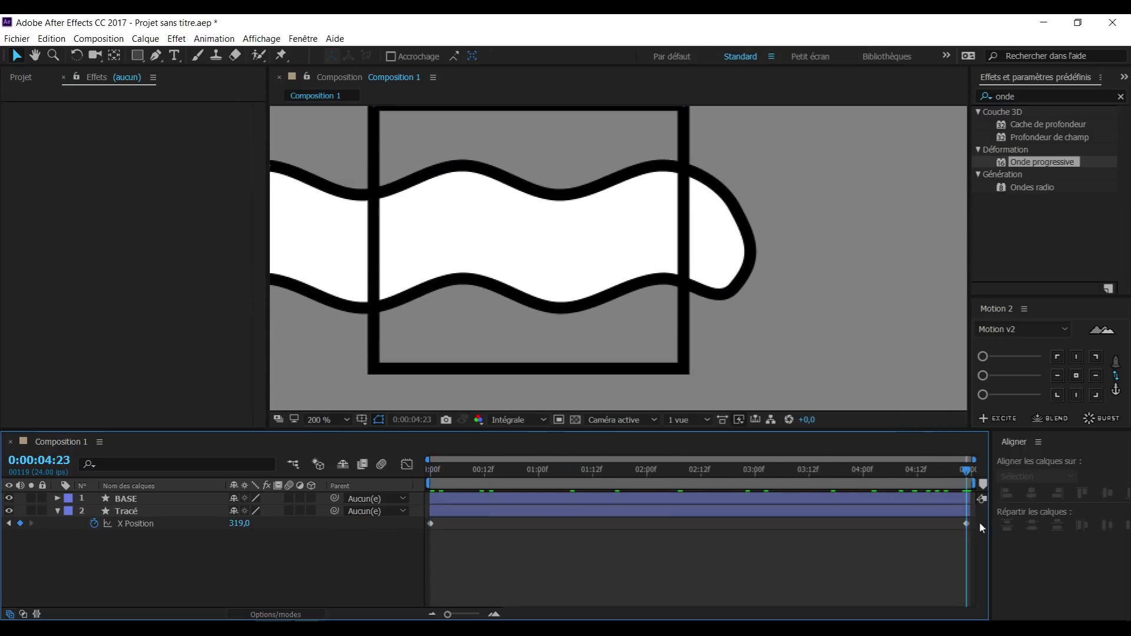
pyautogui.click(967, 524)
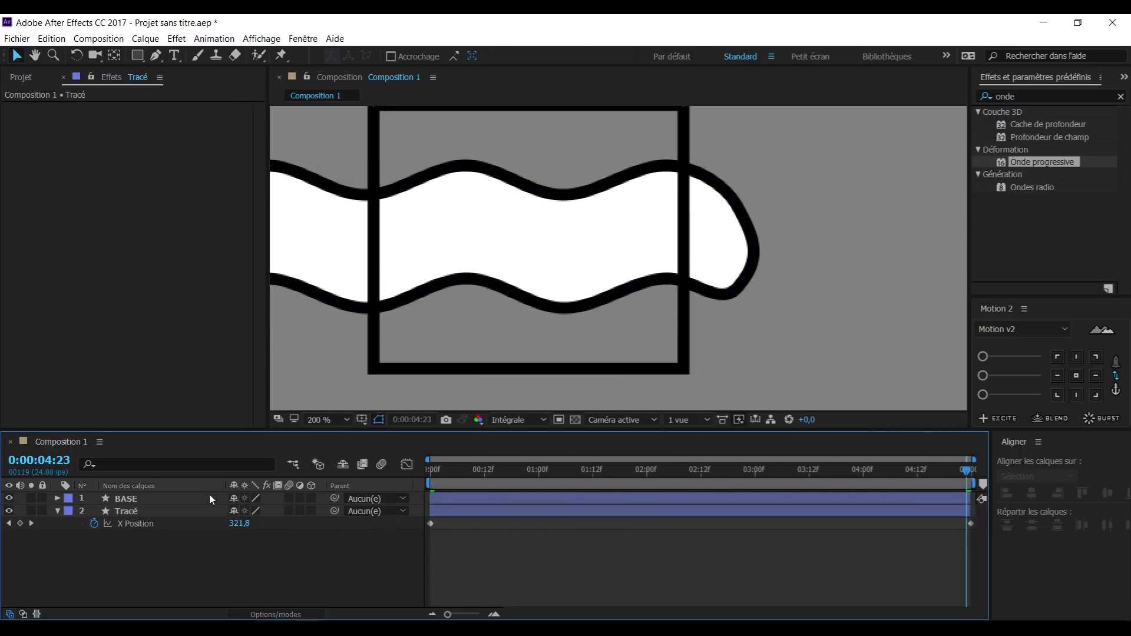
# Duplicate the BASE layer as a solid white-filled shape placed directly below BASE
pyautogui.click(161, 501)
pyautogui.hotkey('ctrl', 'd')
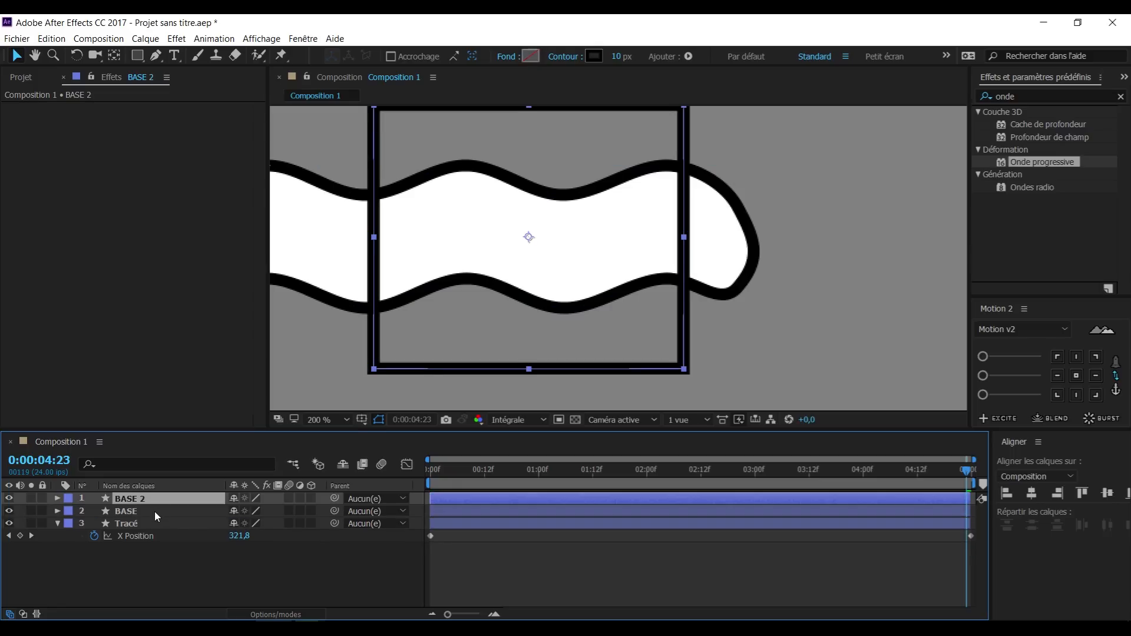
pyautogui.keyDown('alt'); pyautogui.click(530, 56); pyautogui.keyUp('alt')
pyautogui.keyDown('alt'); pyautogui.click(594, 57); pyautogui.keyUp('alt')
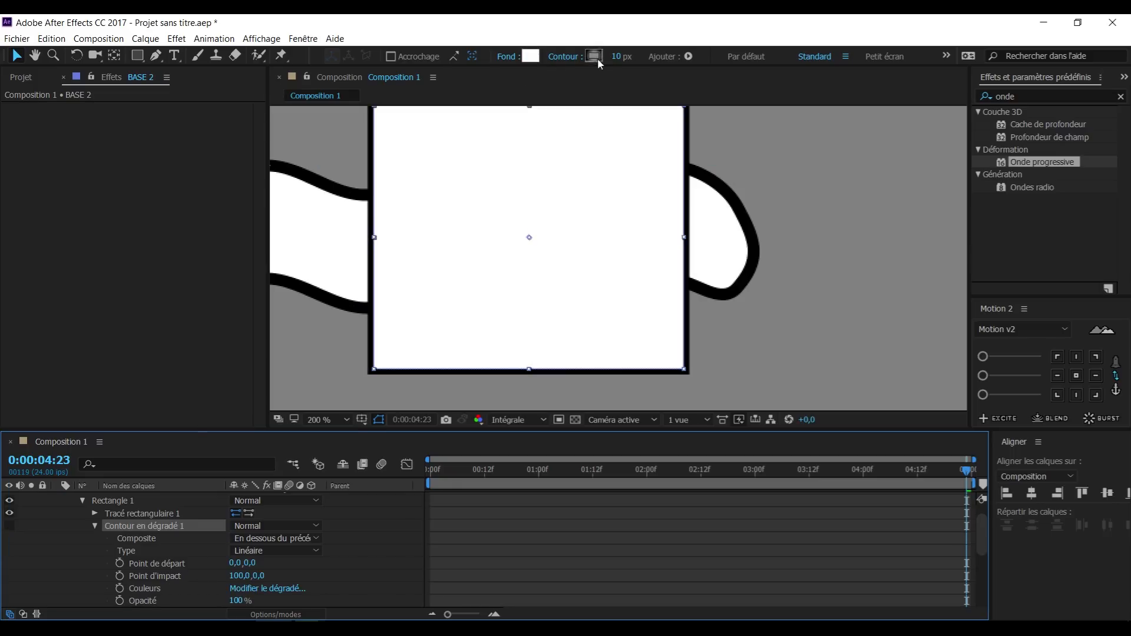
pyautogui.scroll(2, 69, 511)
pyautogui.click(58, 499)
pyautogui.moveTo(132, 499); pyautogui.dragTo(146, 517)
# Set the Tracé layer's track matte to Alpha using BASE 2 and preview the looping wave
pyautogui.click(148, 523)
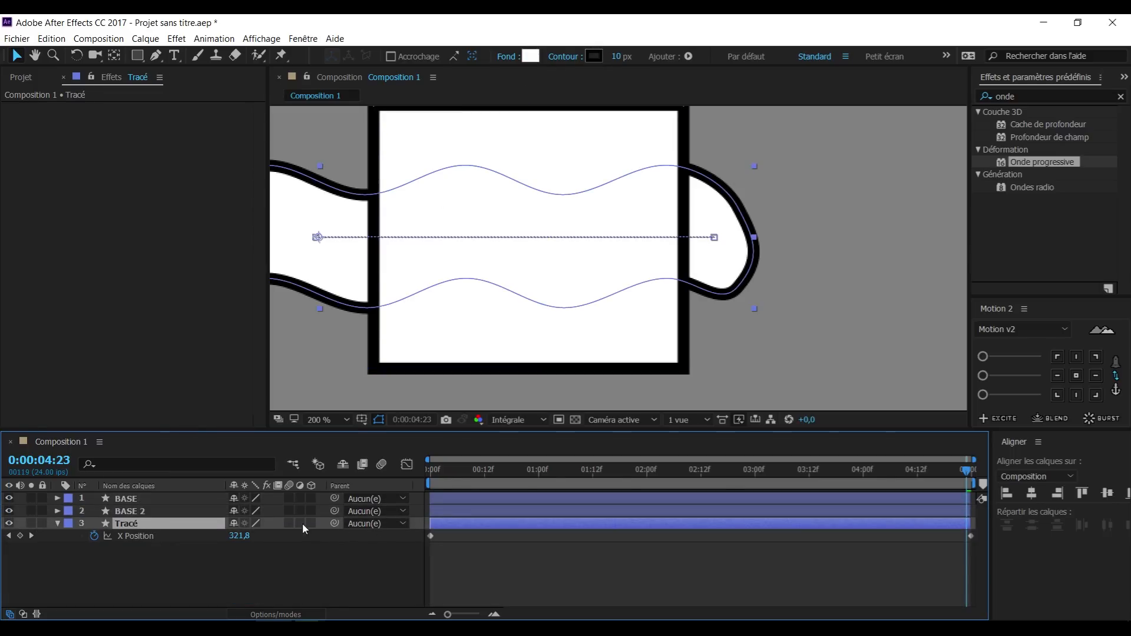
pyautogui.click(283, 615)
pyautogui.click(325, 524)
pyautogui.click(353, 556)
pyautogui.click(356, 564)
pyautogui.press('space')
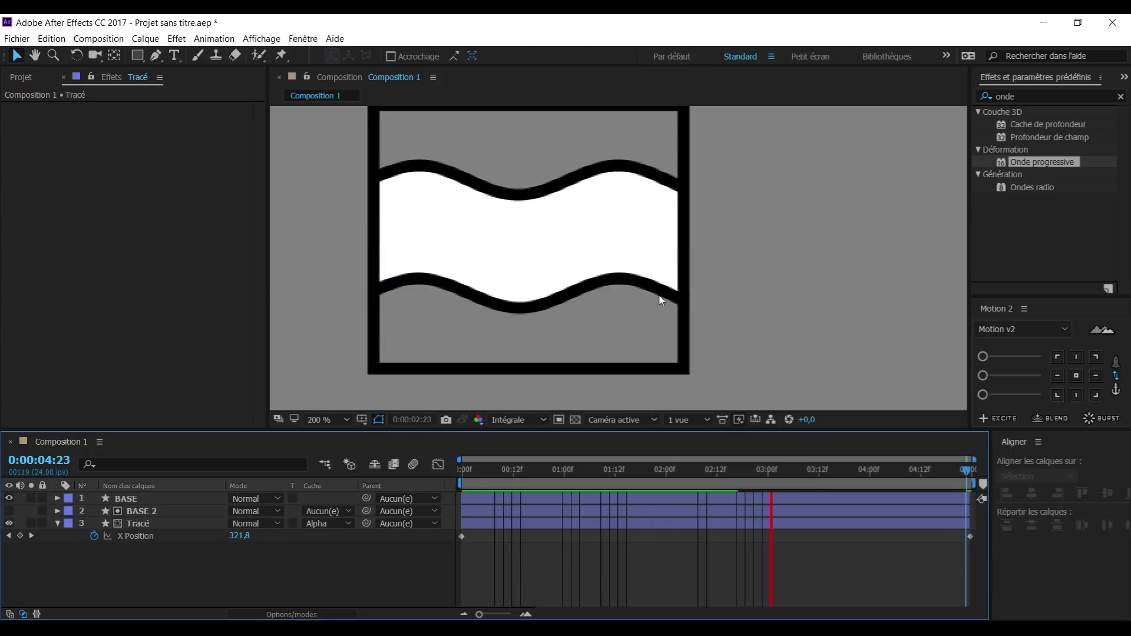
pyautogui.scroll(-1, 658, 299)
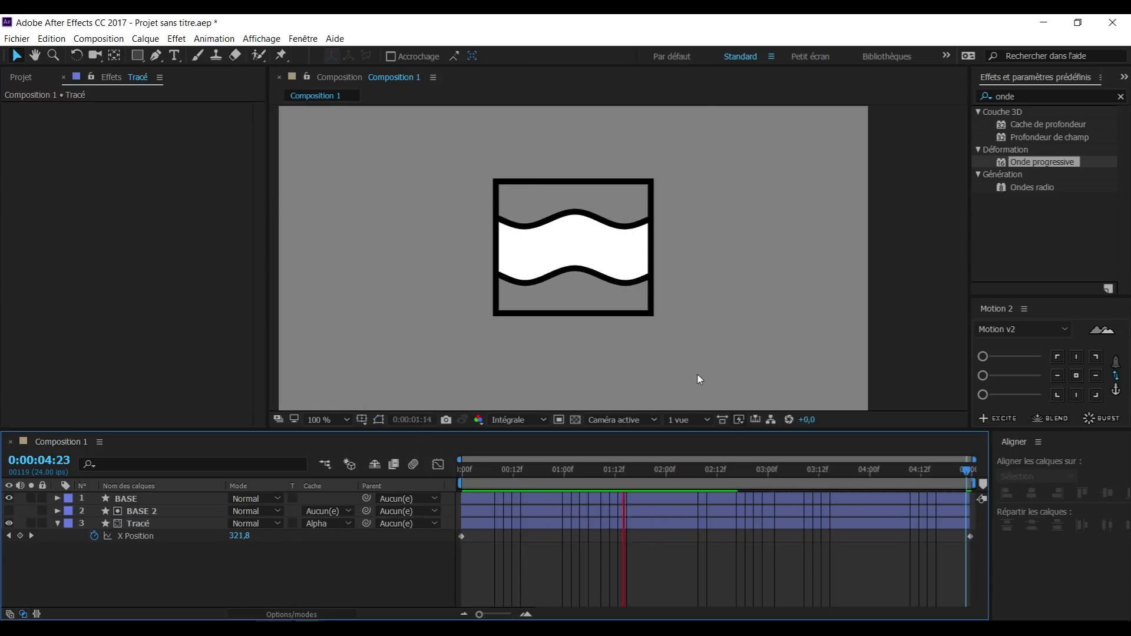
pyautogui.click(472, 615)
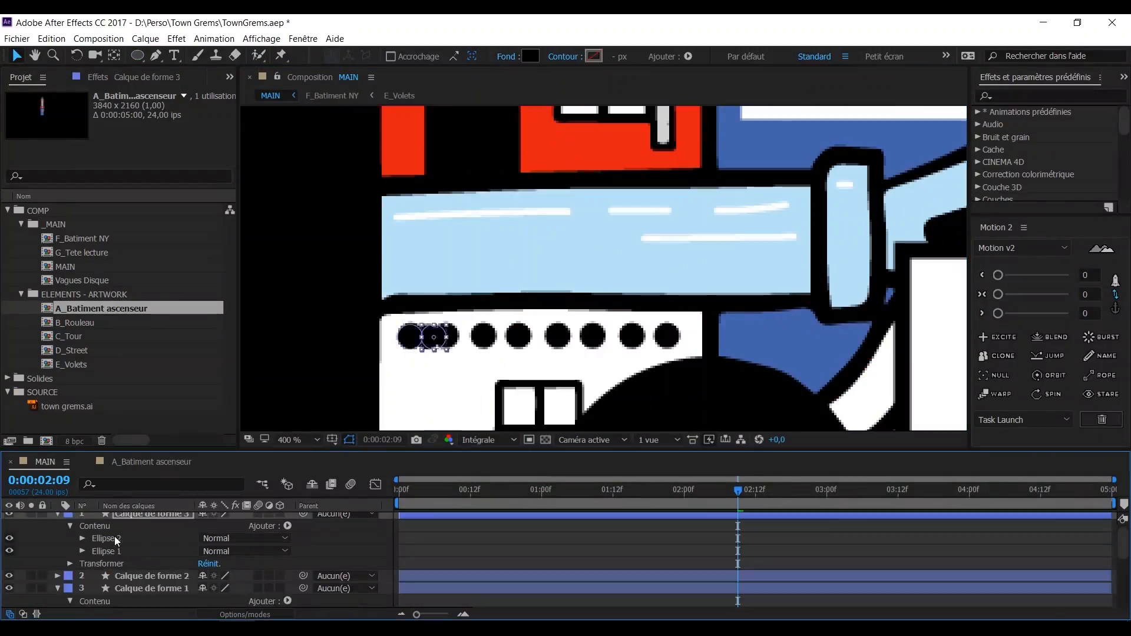
pyautogui.click(288, 530)
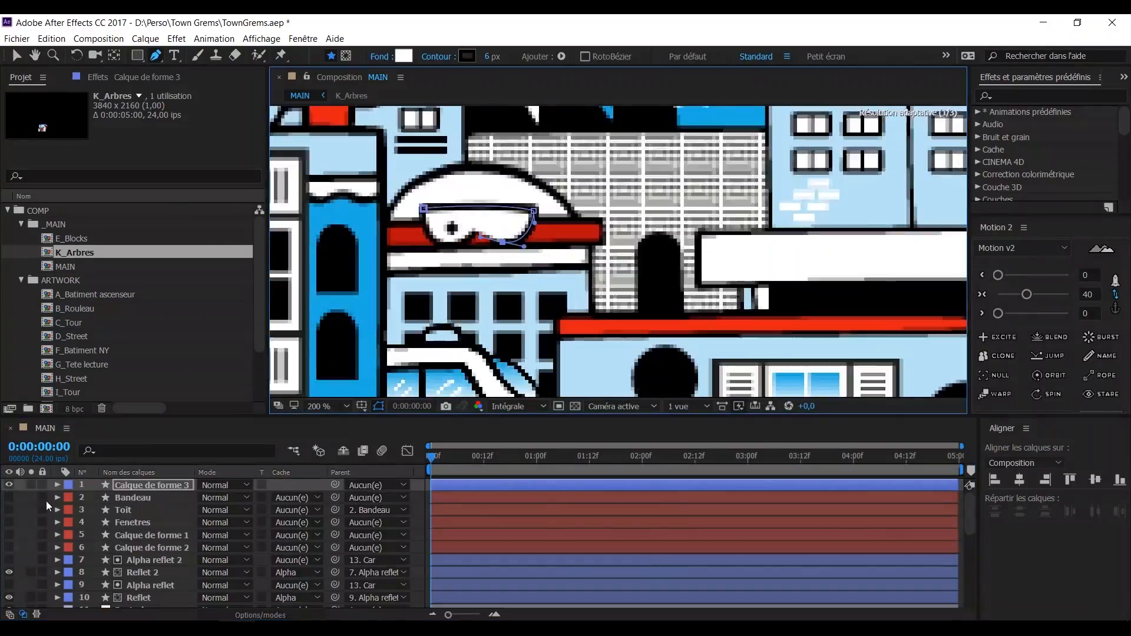
pyautogui.moveTo(137, 55); pyautogui.dragTo(189, 72)
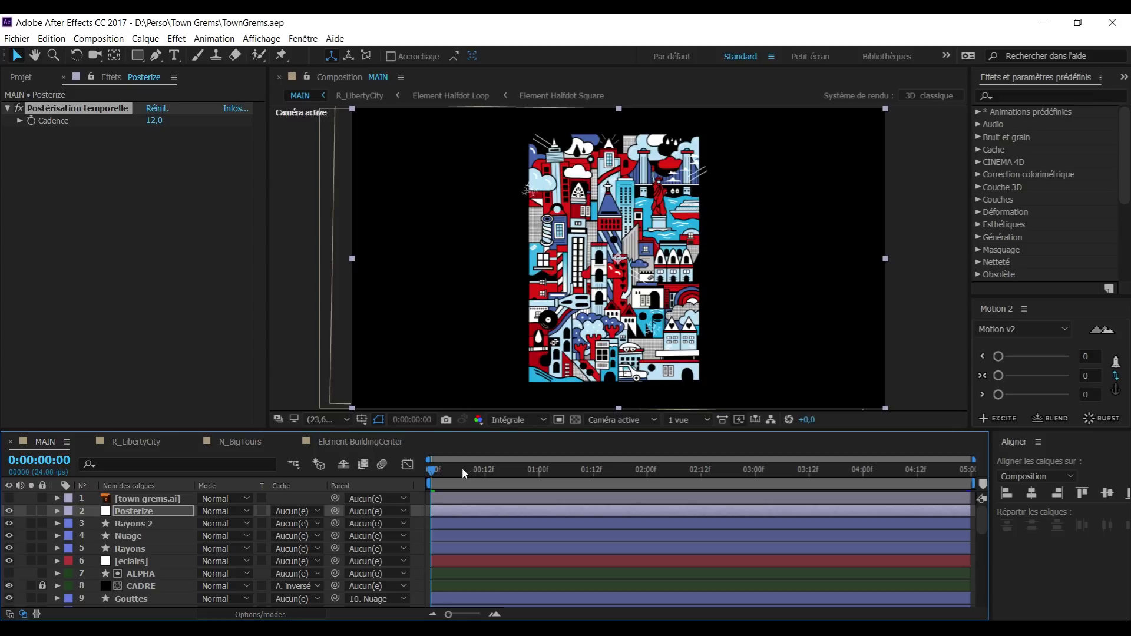
# Inspect the Postérisation temporelle effect on the Posterize layer and search the effects for "post"
pyautogui.click(116, 99)
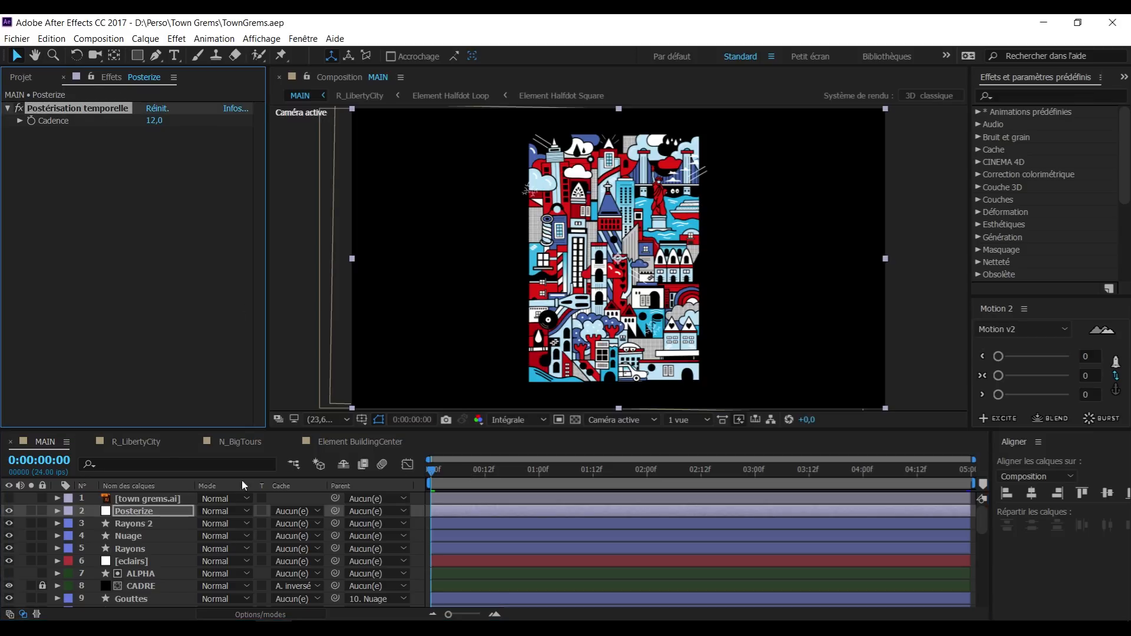
pyautogui.press('Return')
pyautogui.click(77, 108)
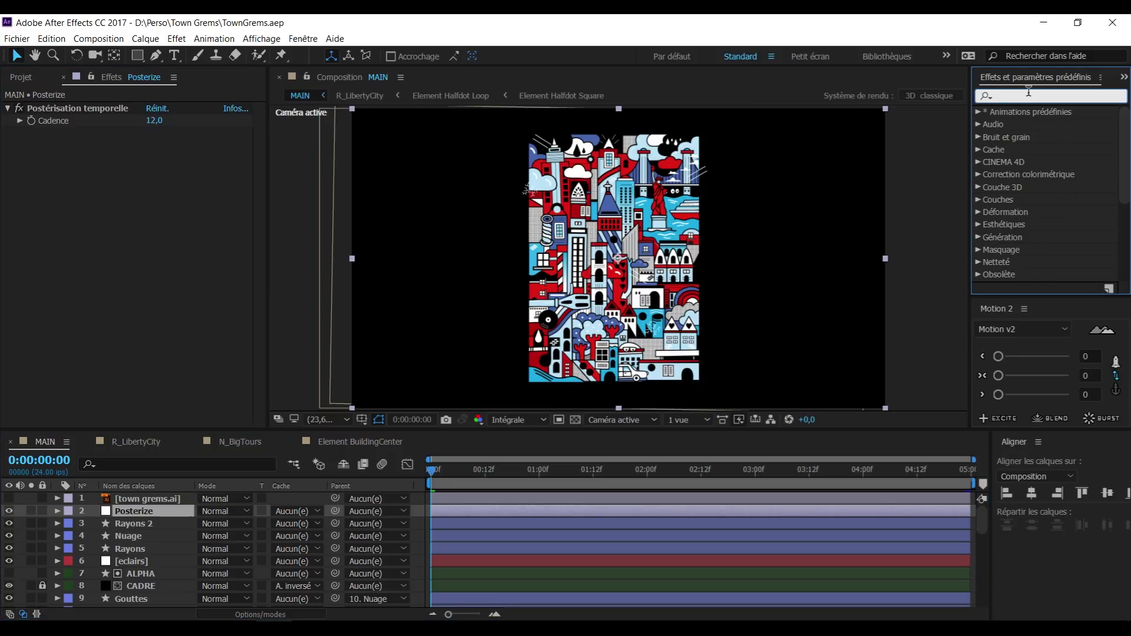
pyautogui.write('post')
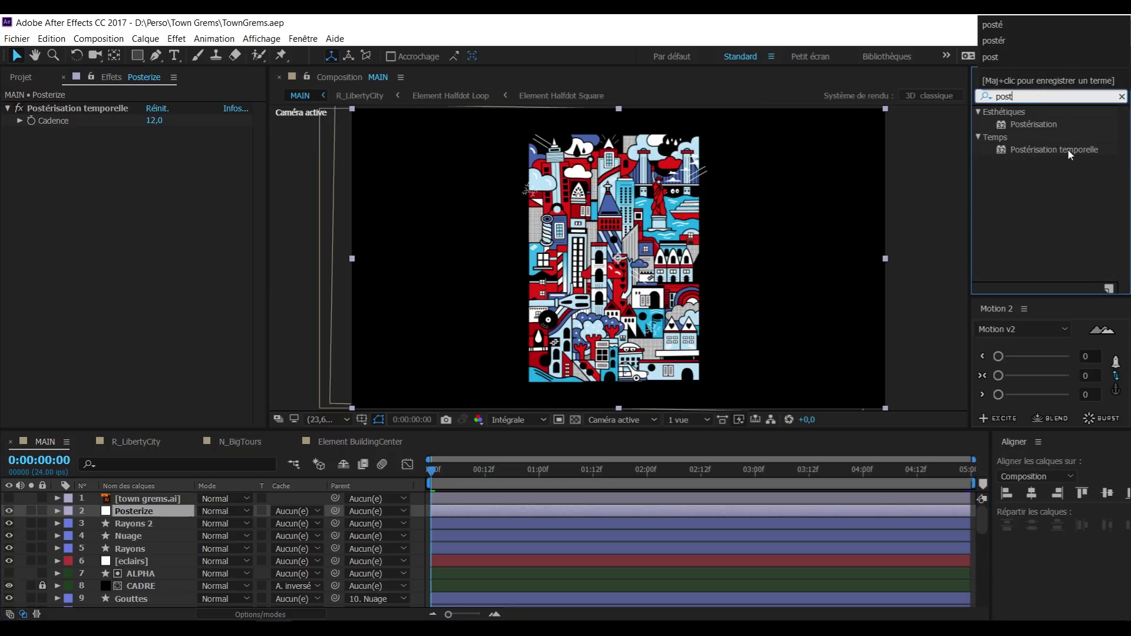
pyautogui.click(1071, 151)
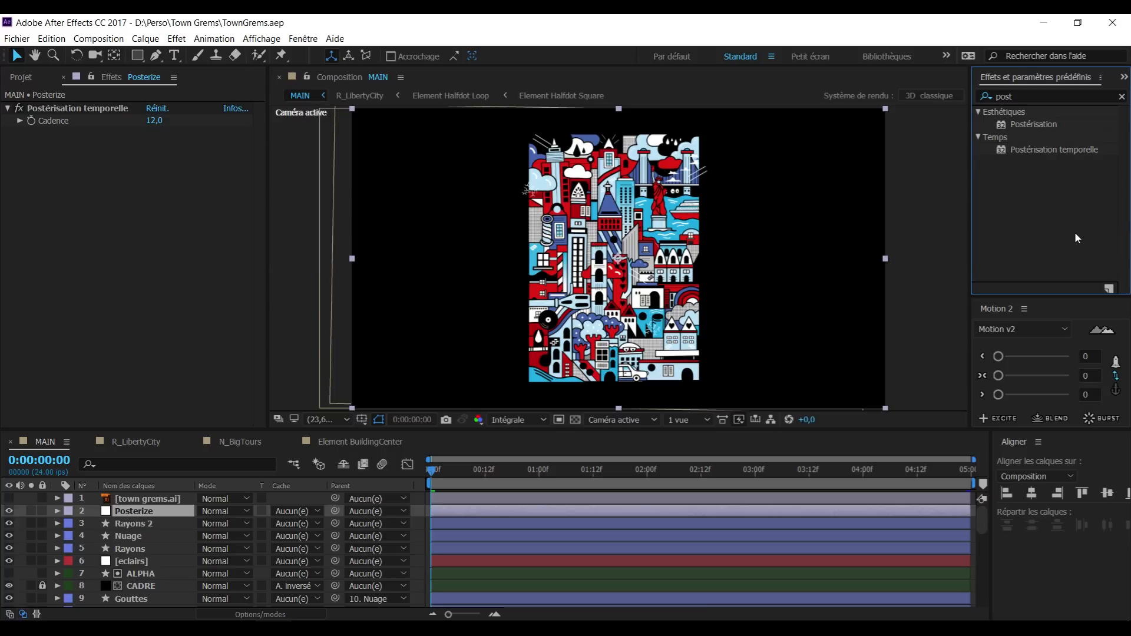
# Check the MAIN composition's frame rate in its settings and close them without changes
pyautogui.click(180, 460)
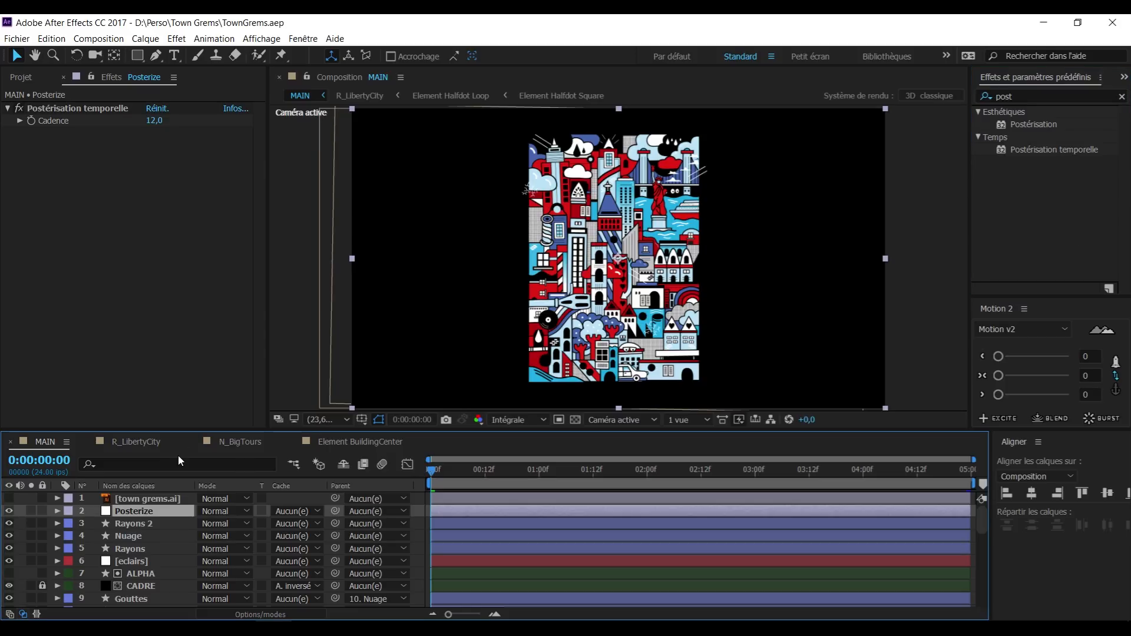
pyautogui.hotkey('ctrl', 'k')
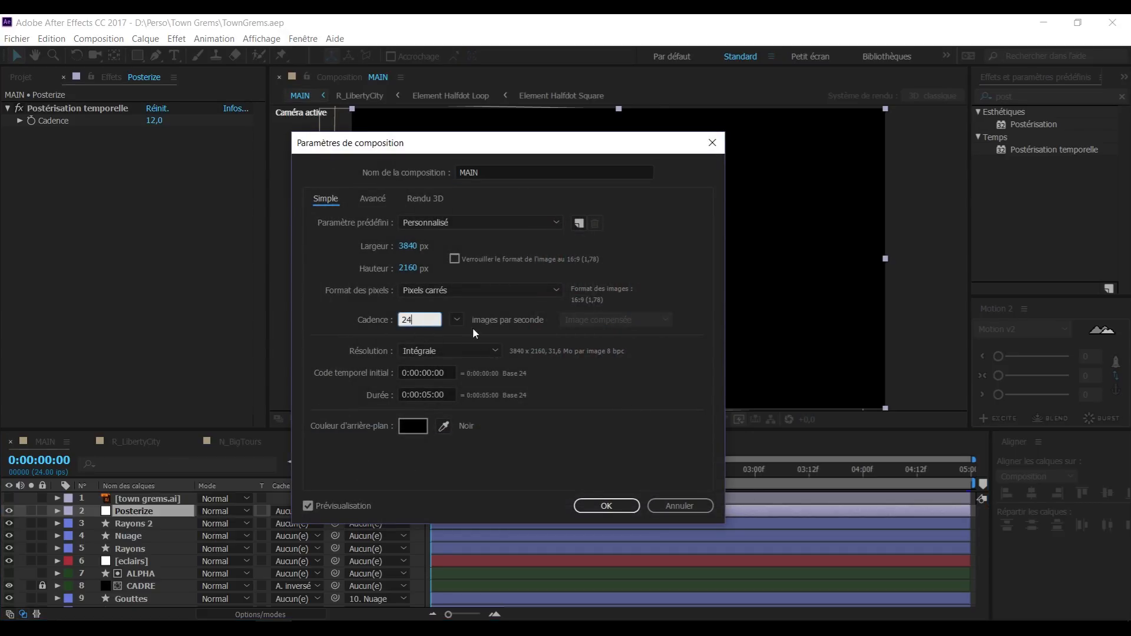
pyautogui.click(679, 506)
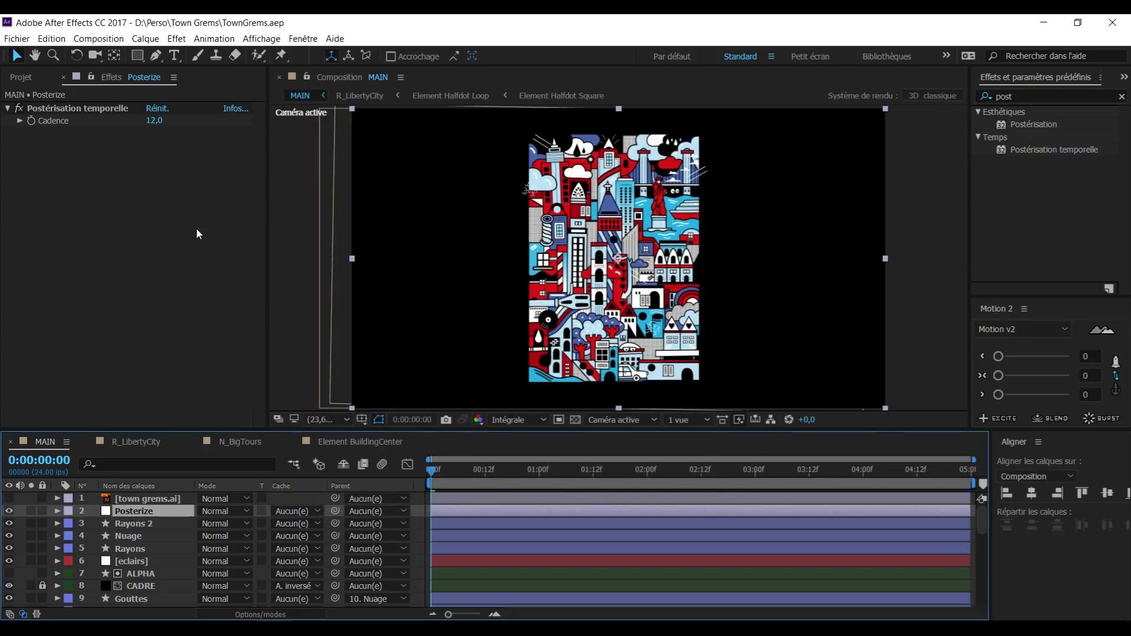
pyautogui.click(198, 233)
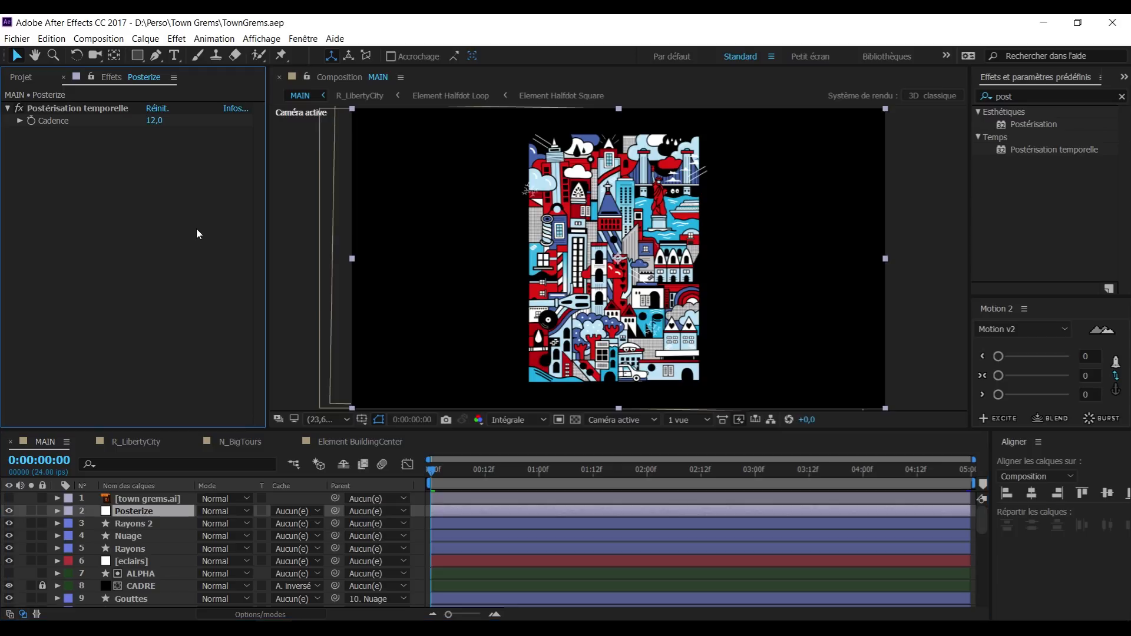